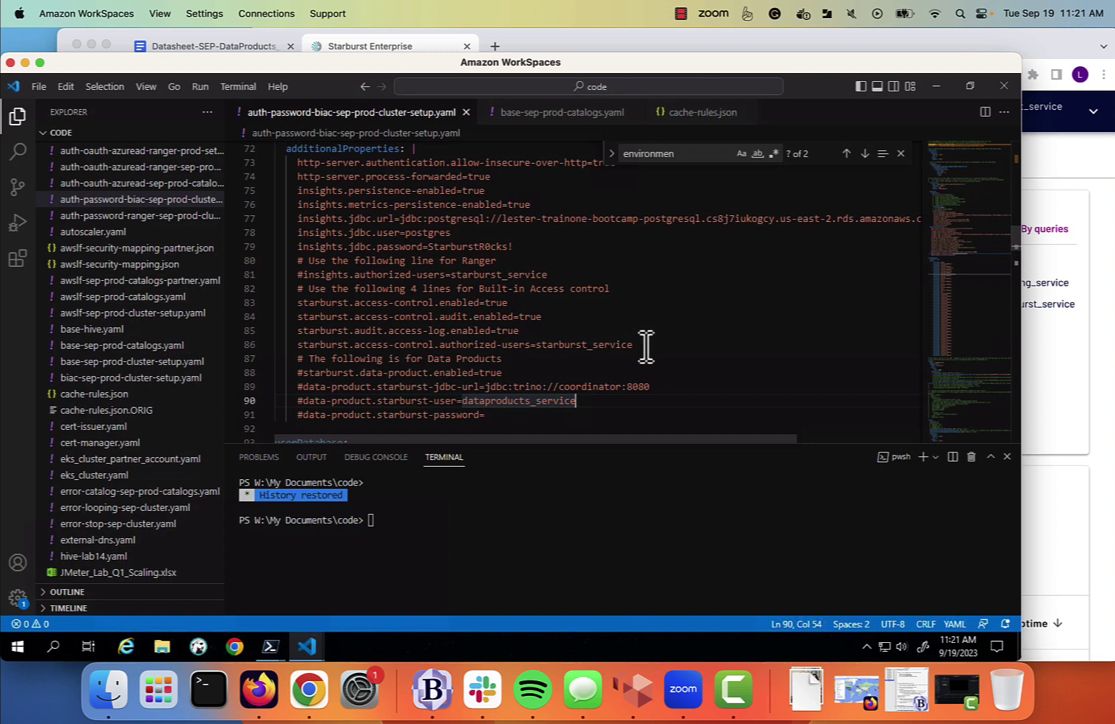
# Uncomment the four data-product settings (enabled, JDBC URL, user, password) in the YAML and save it.
pyautogui.moveTo(645, 349); pyautogui.dragTo(374, 335)
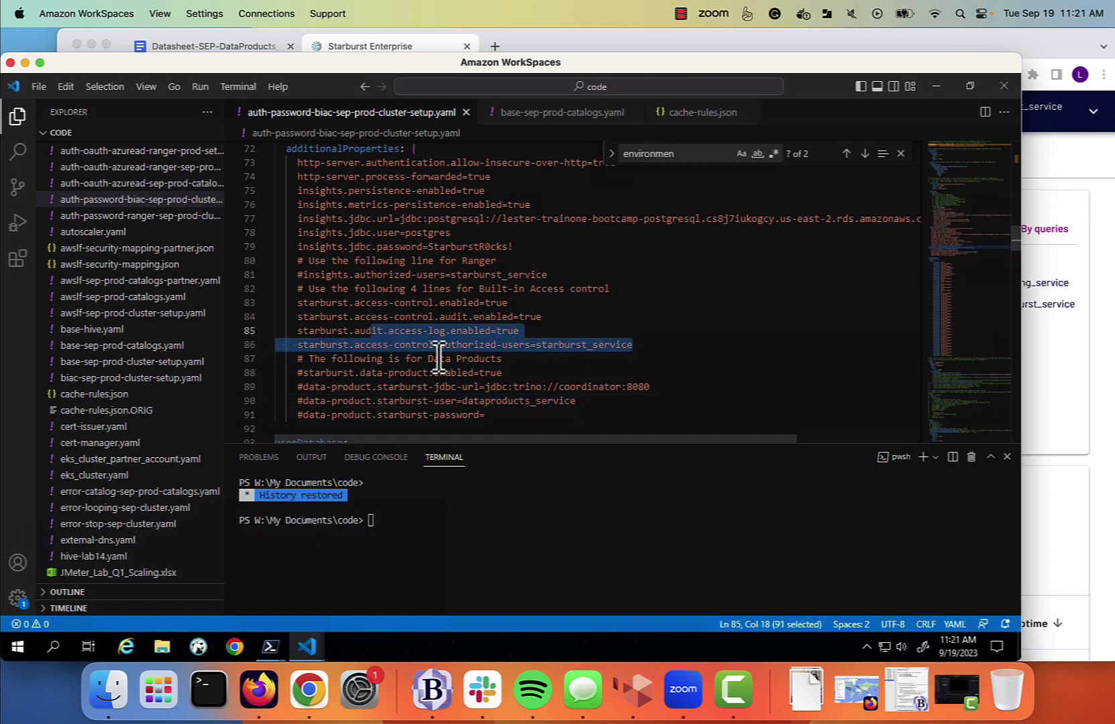
pyautogui.click(643, 331)
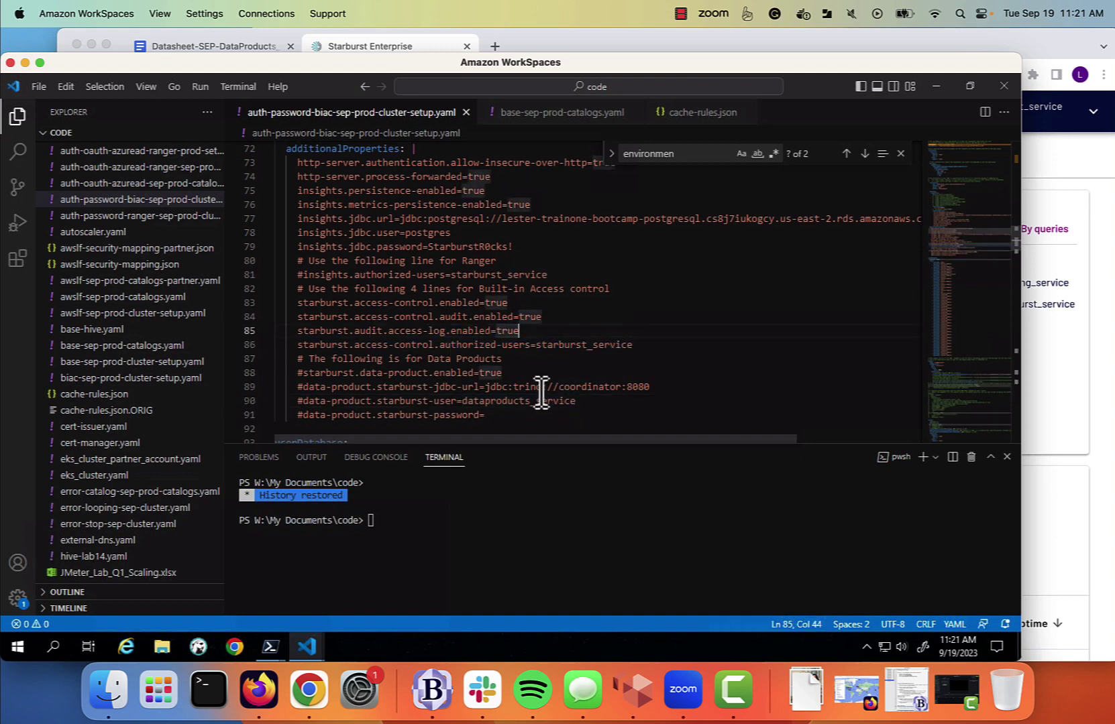
pyautogui.click(288, 373)
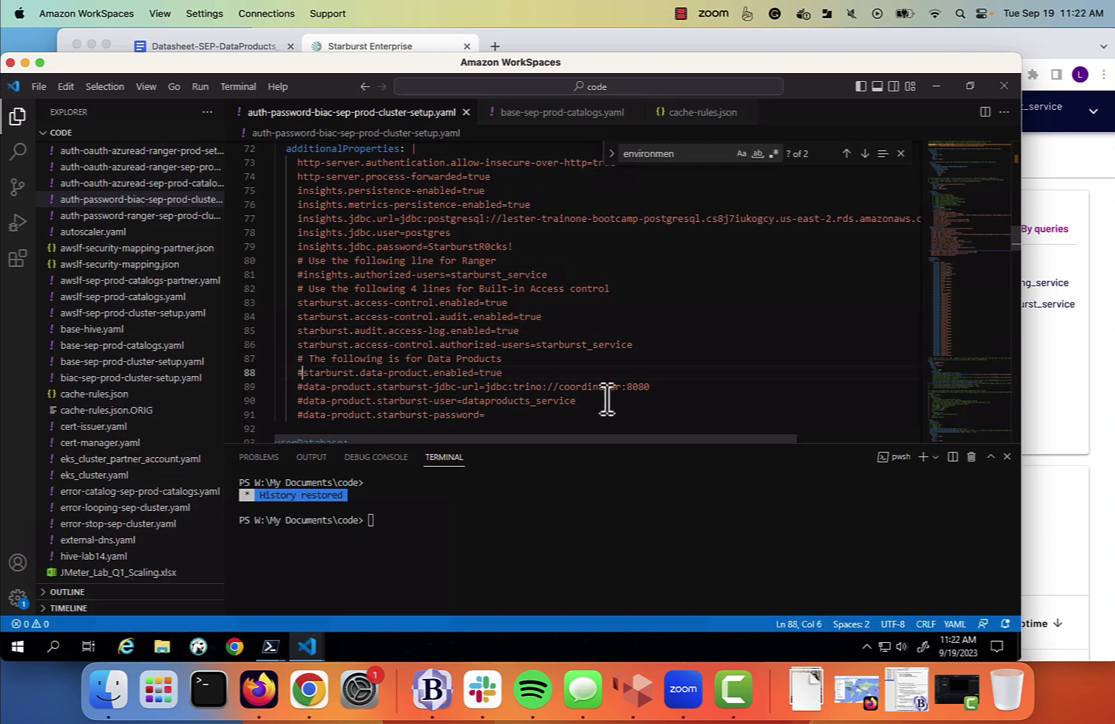
pyautogui.press('BackSpace')
pyautogui.press('Down')
pyautogui.press('Delete')
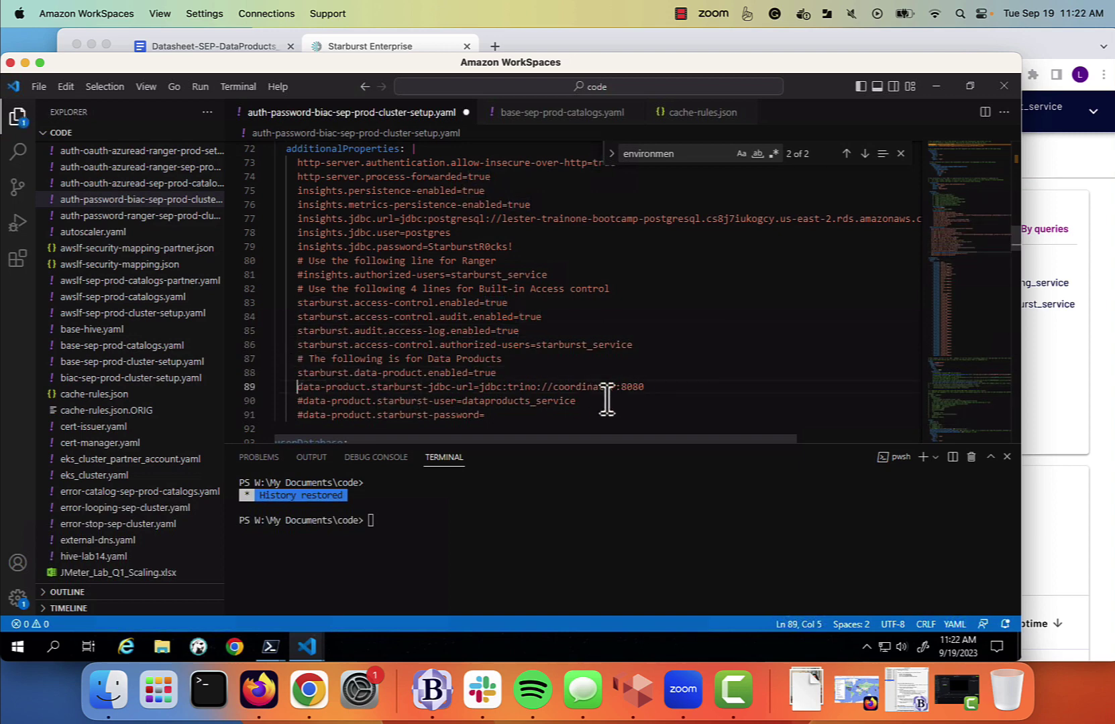
pyautogui.press('Down')
pyautogui.press('Delete')
pyautogui.press('Down')
pyautogui.press('Delete')
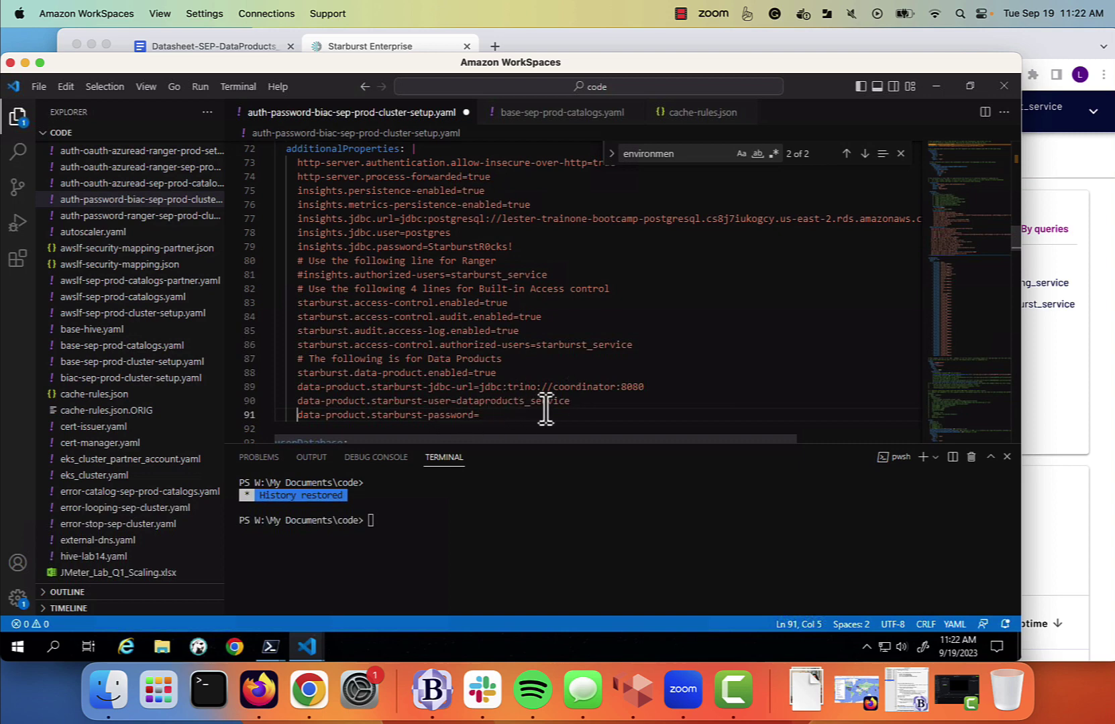
pyautogui.click(38, 87)
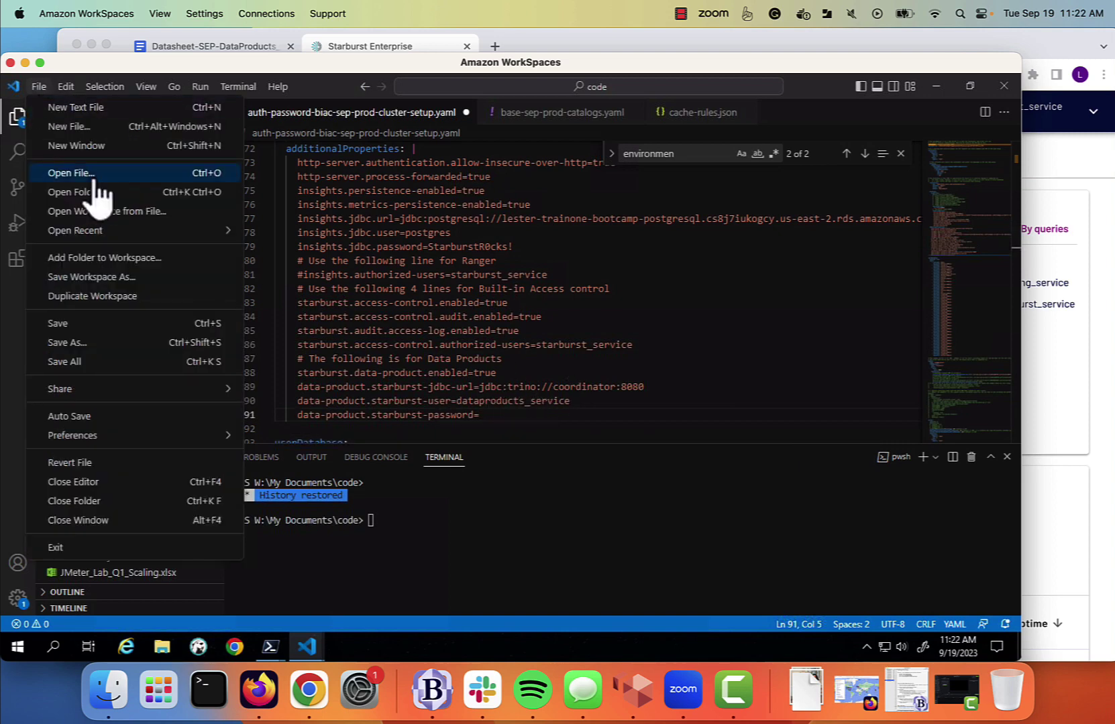
pyautogui.click(66, 324)
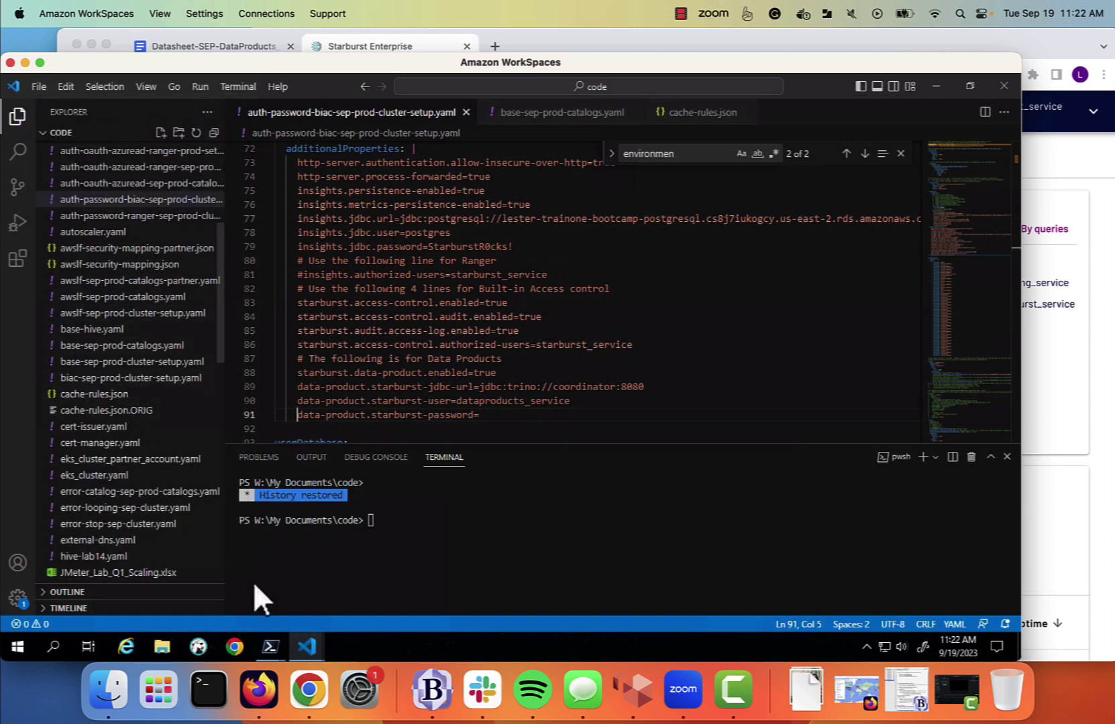
# Rerun the previous helm upgrade in PowerShell to redeploy starburst as revision 26.
pyautogui.moveTo(269, 646)
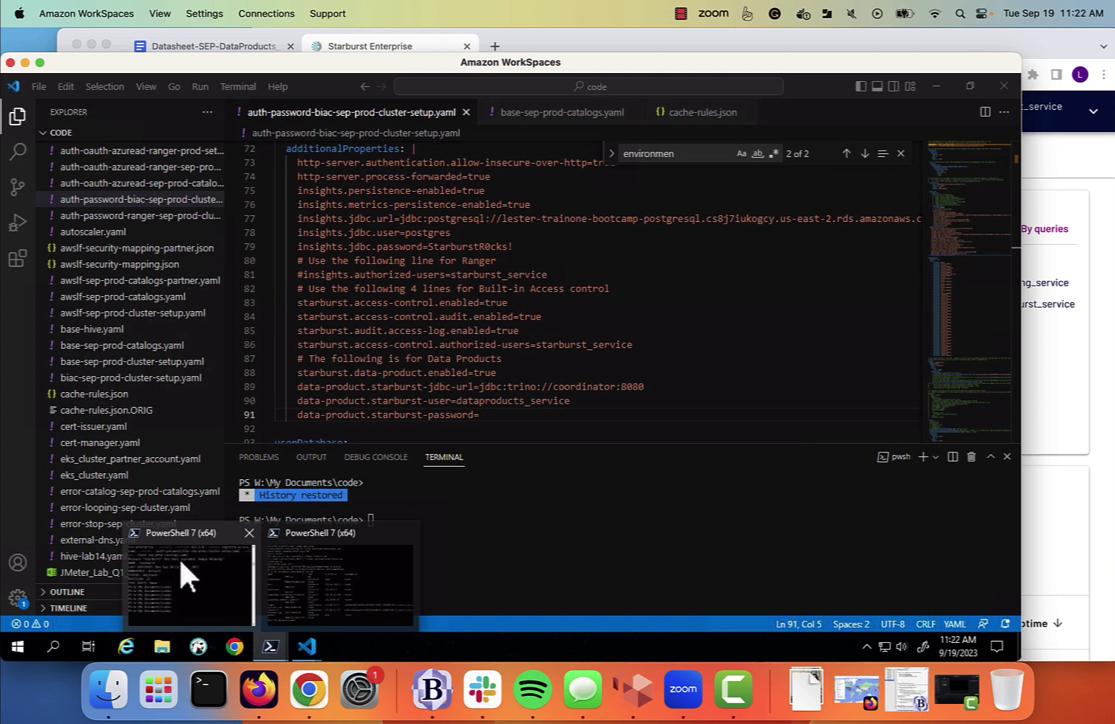
pyautogui.click(179, 559)
pyautogui.press('Up')
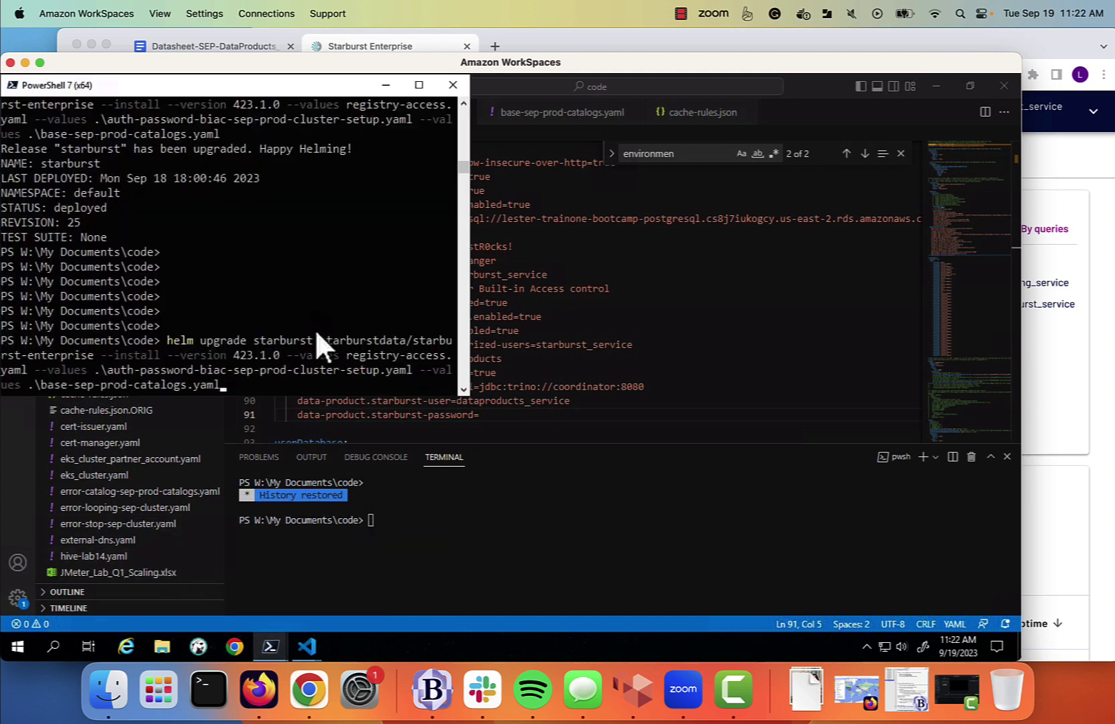
pyautogui.press('Return')
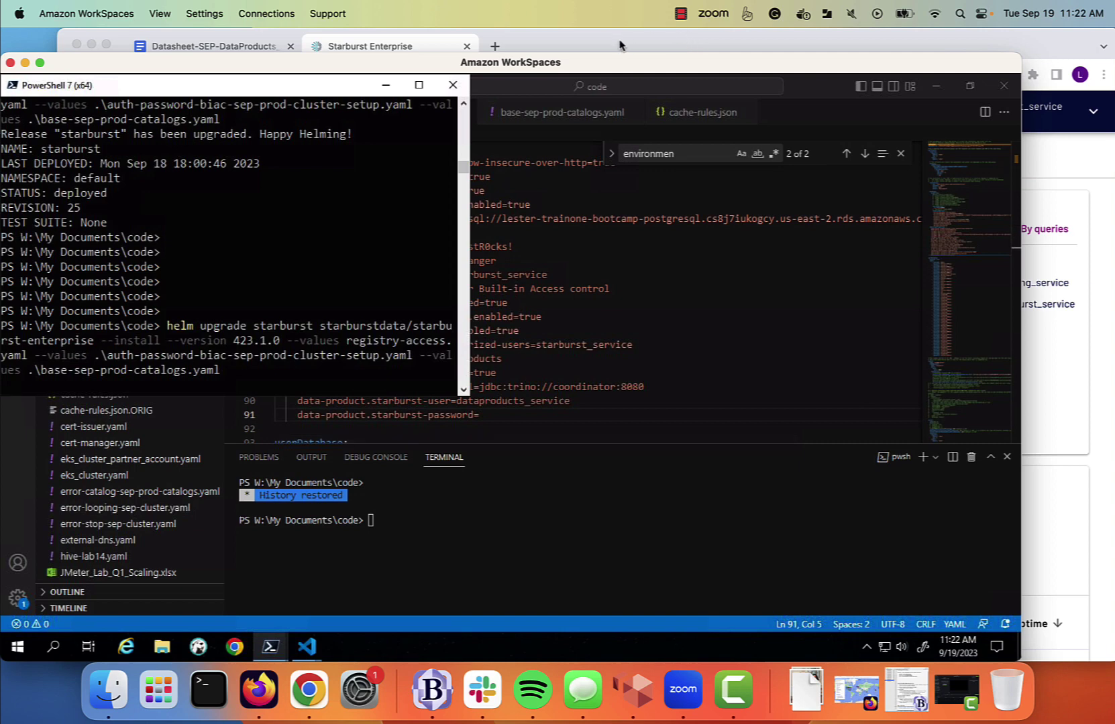
pyautogui.click(679, 15)
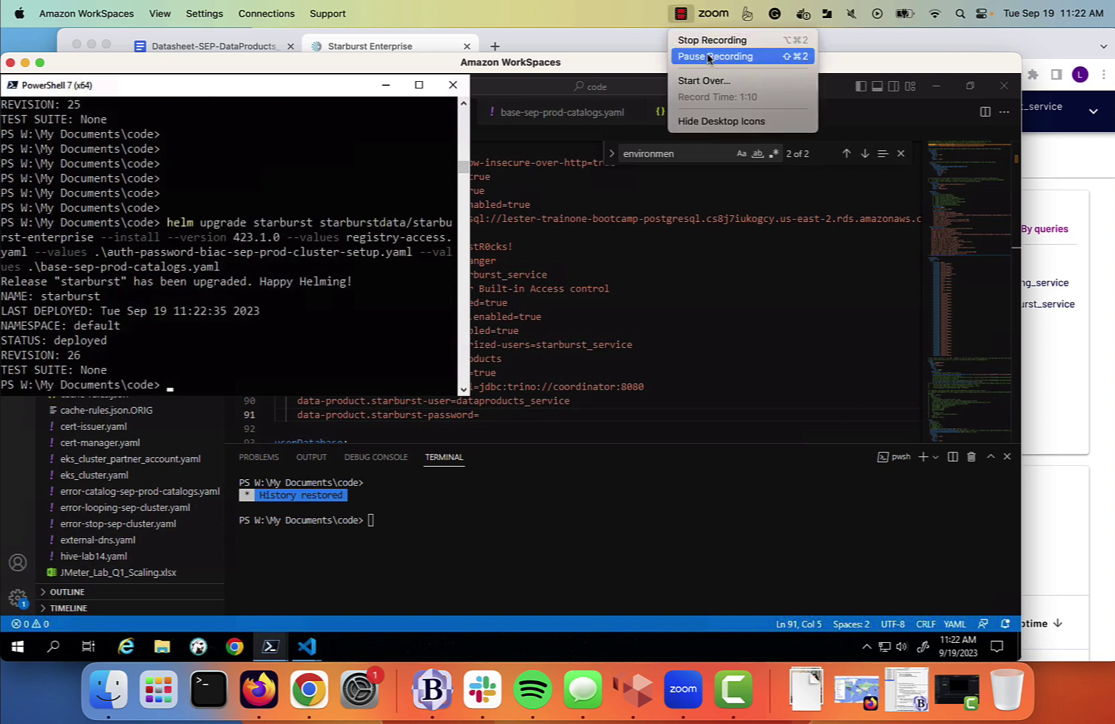
pyautogui.click(710, 56)
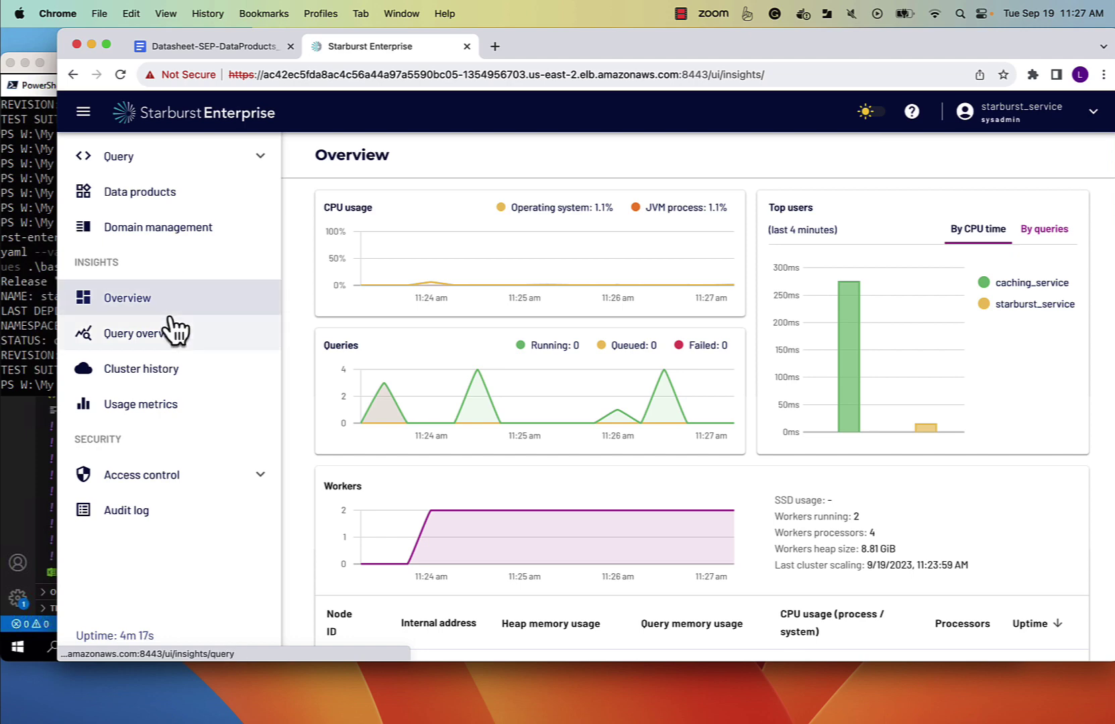
# Add a dataproducts_service role with the pasted data-product service account description.
pyautogui.click(140, 474)
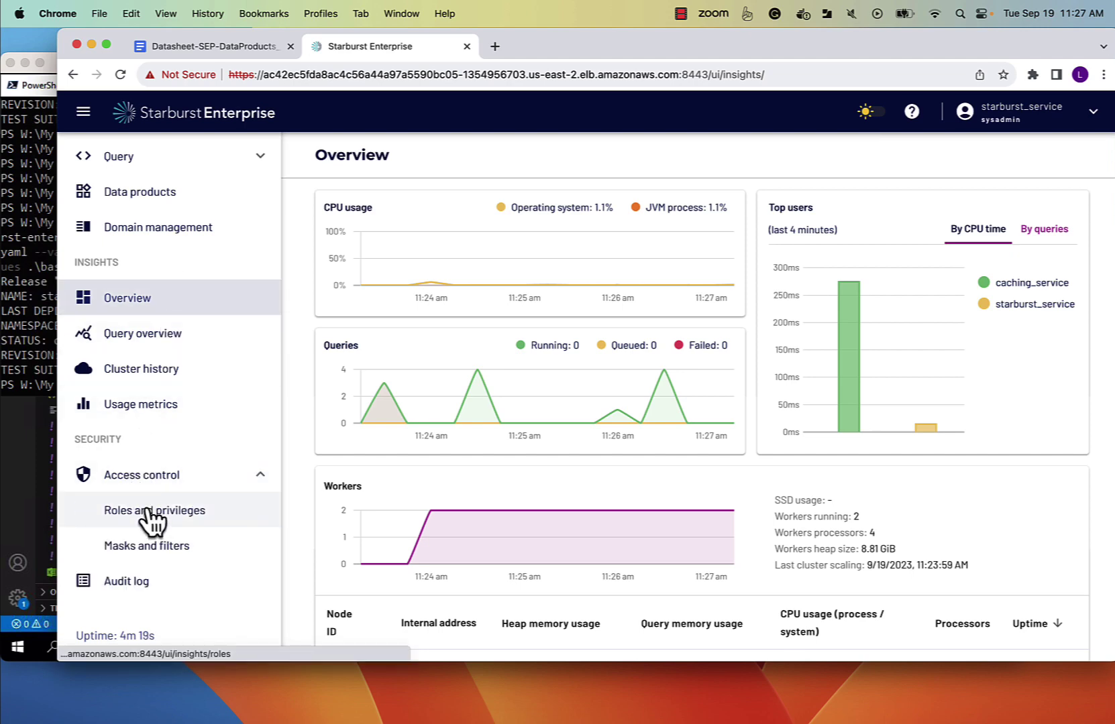
pyautogui.click(147, 511)
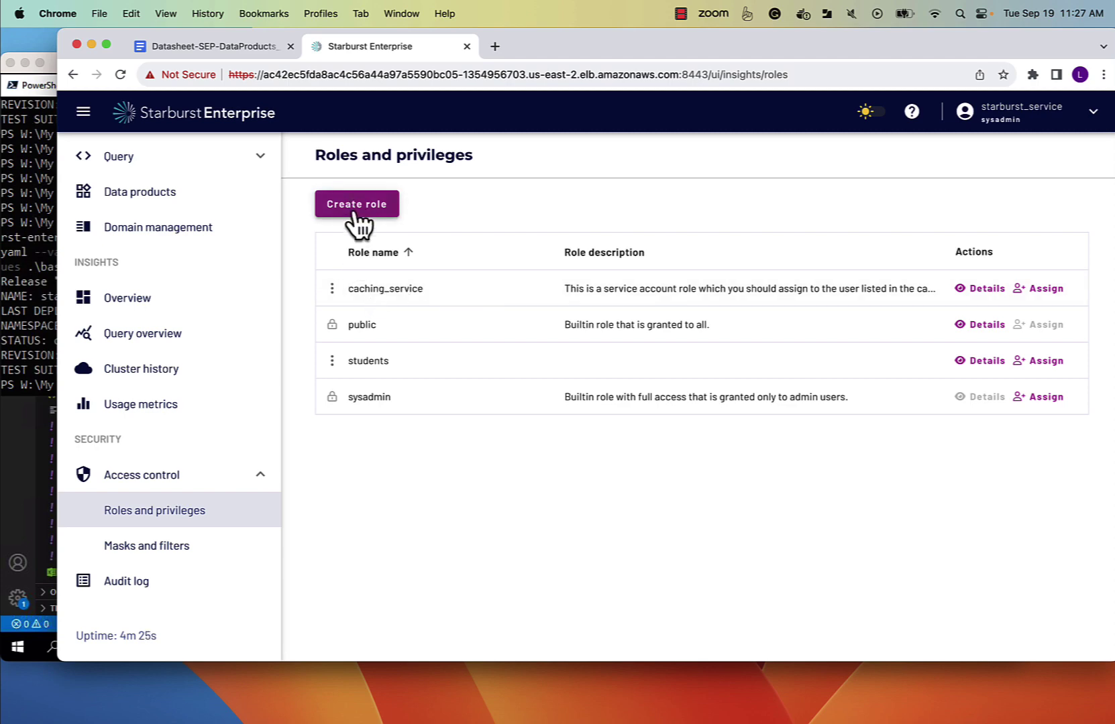
pyautogui.click(357, 206)
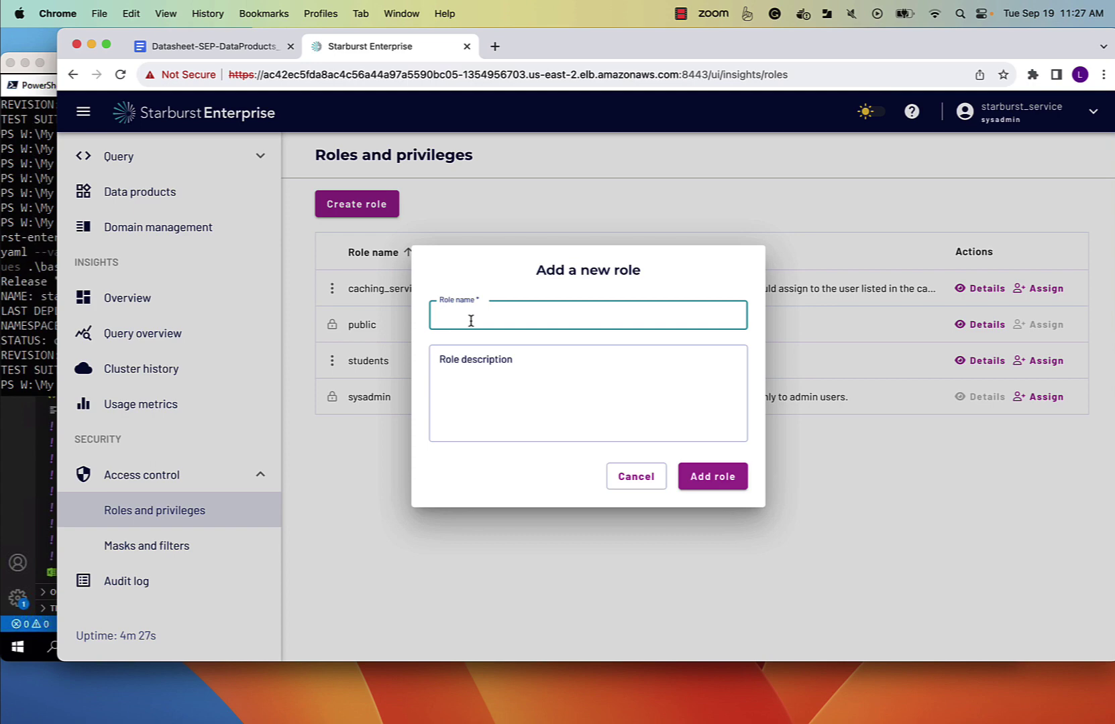
pyautogui.write('dataproducts_service')
pyautogui.press('Tab')
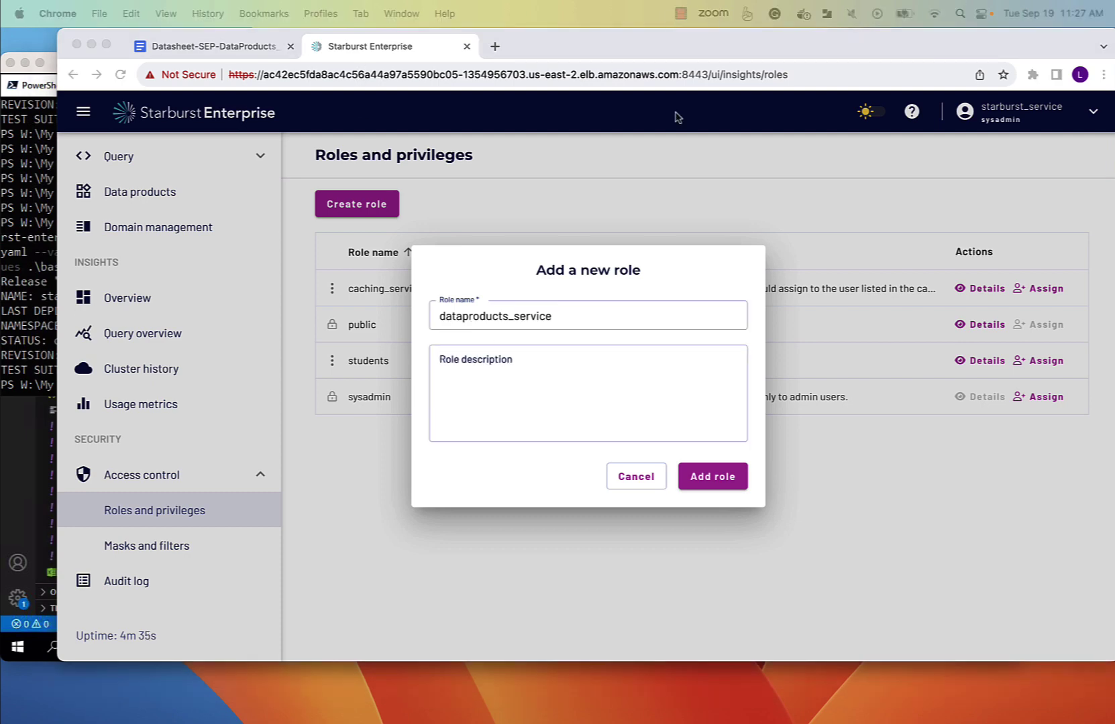
pyautogui.click(522, 364)
pyautogui.write('This is a role which you should only be assigned to the service account set for the data-product.starburst-user property.')
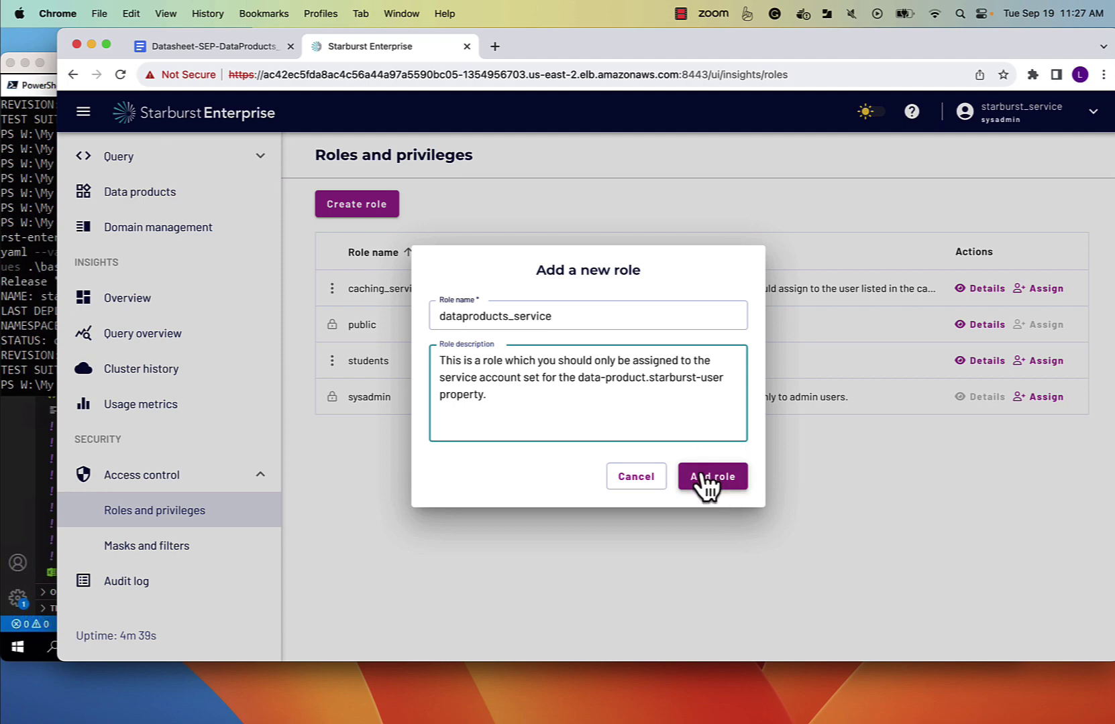
pyautogui.click(701, 477)
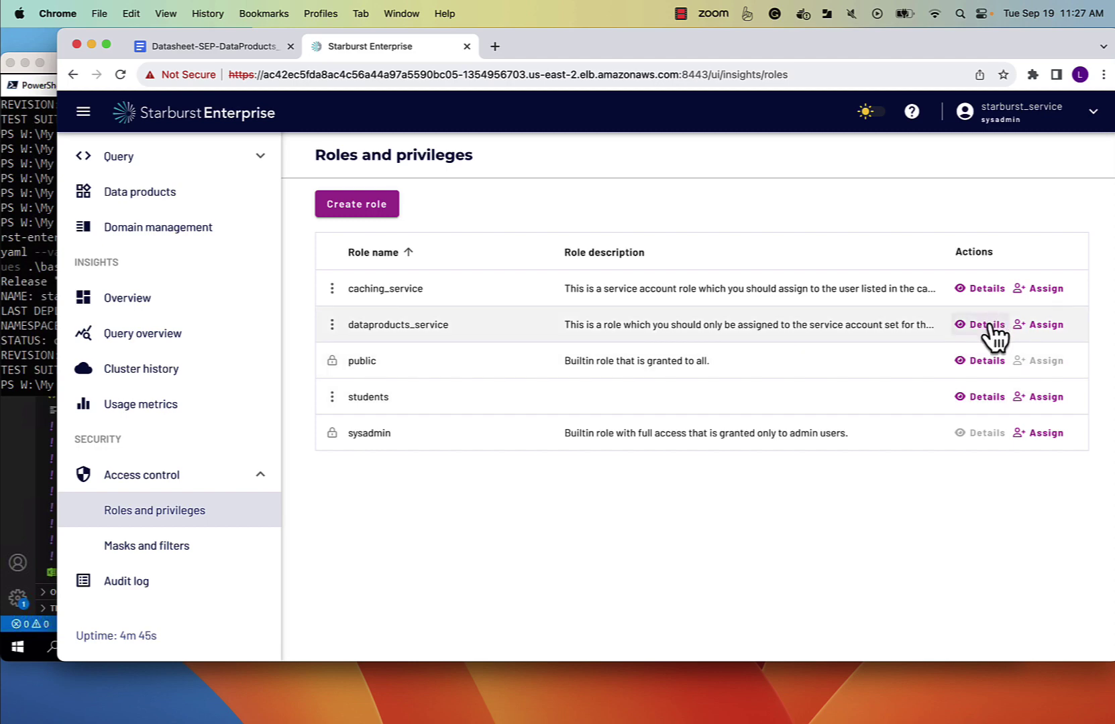
# Save an Impersonate privilege on Users for all users granted the dataproducts_service role.
pyautogui.click(991, 327)
pyautogui.click(815, 198)
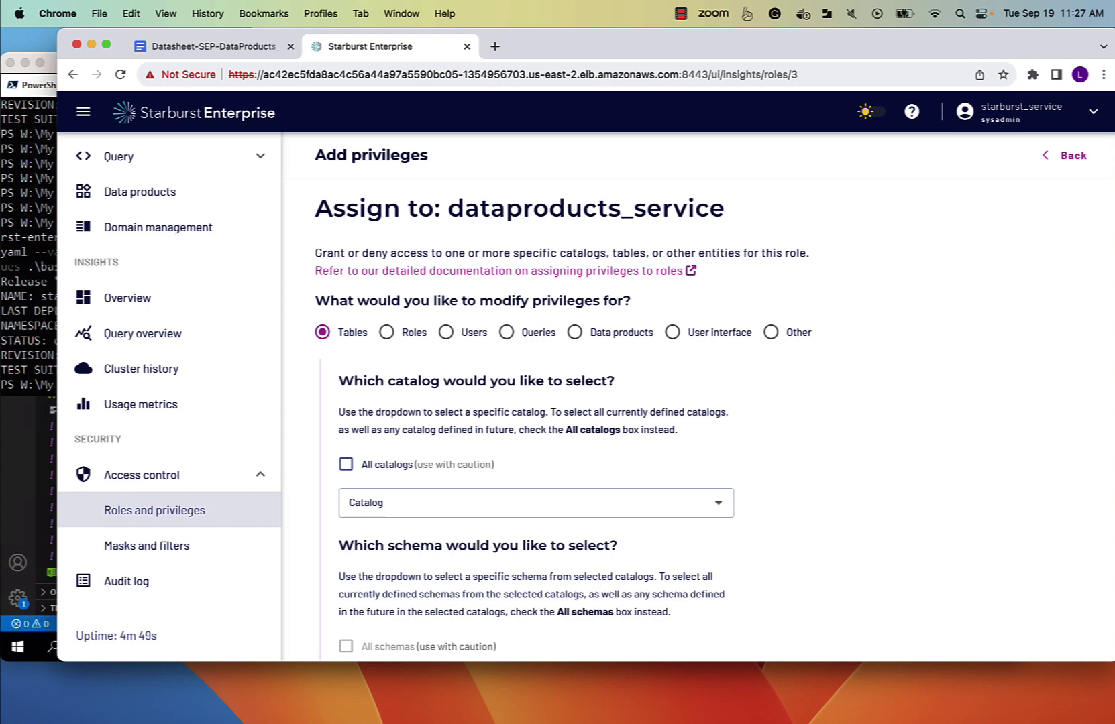
pyautogui.click(445, 332)
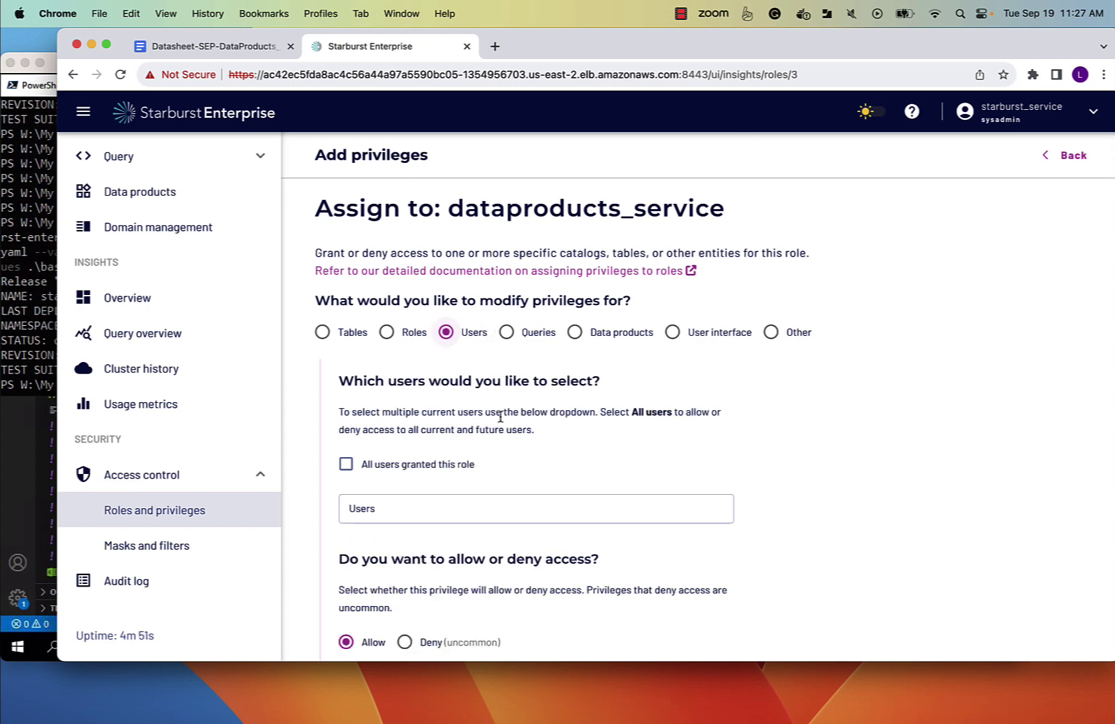
pyautogui.scroll(-2, 499, 421)
pyautogui.scroll(-2, 499, 422)
pyautogui.click(346, 346)
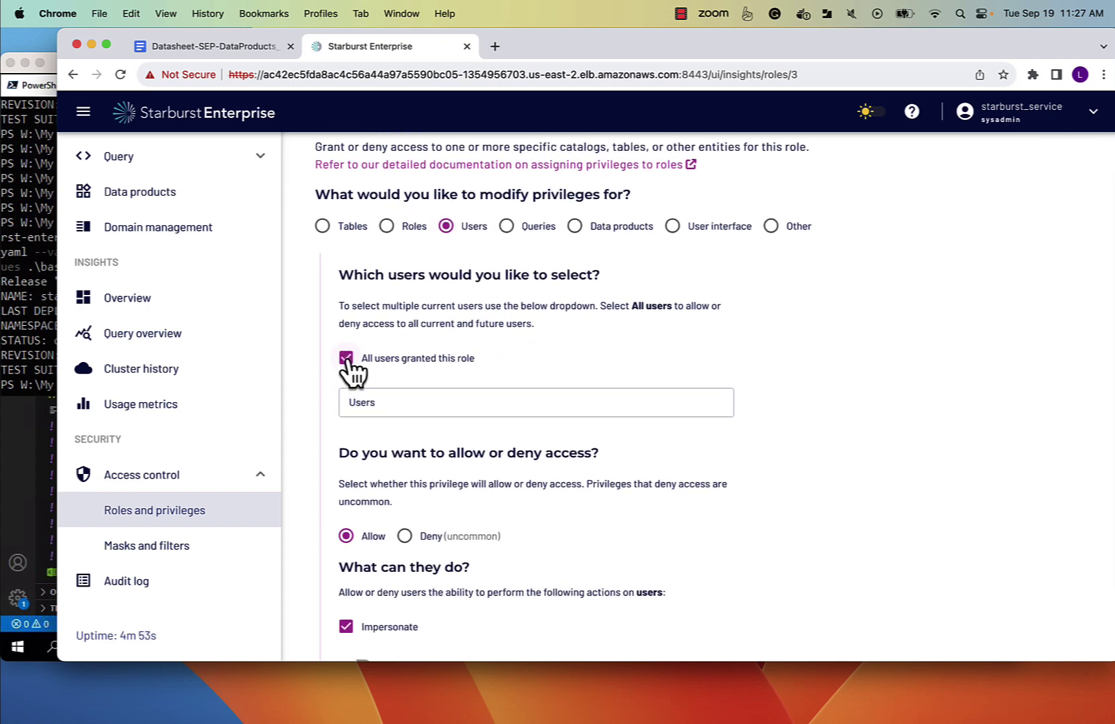
pyautogui.scroll(-2, 470, 405)
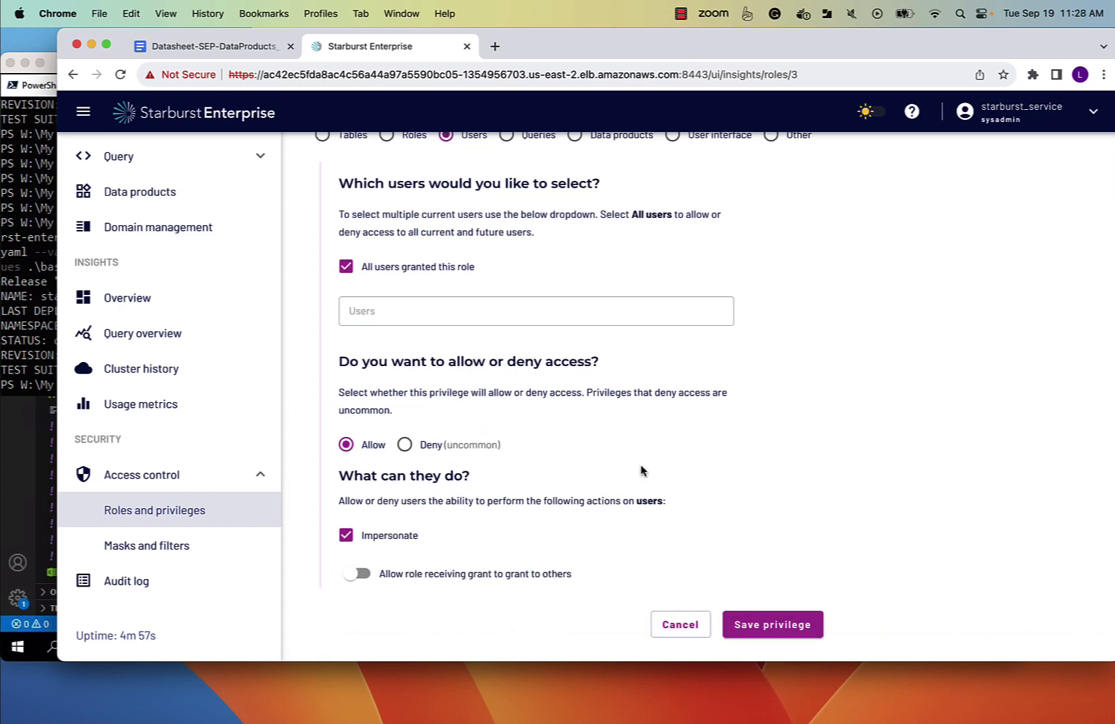
pyautogui.click(780, 623)
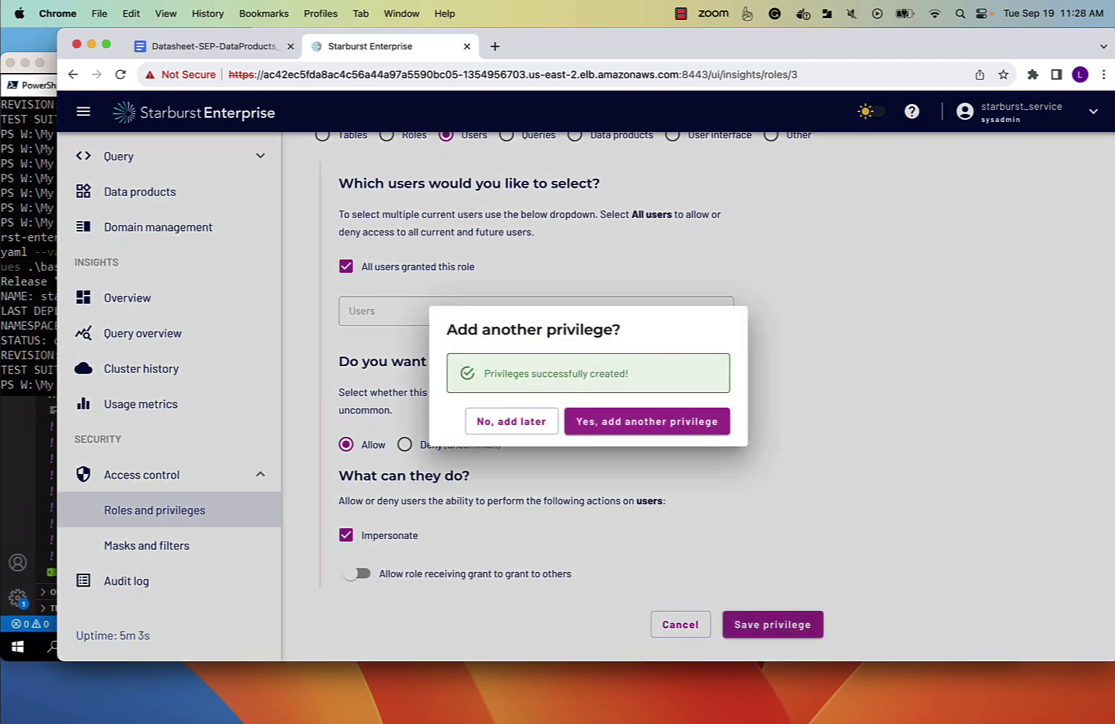
pyautogui.click(515, 424)
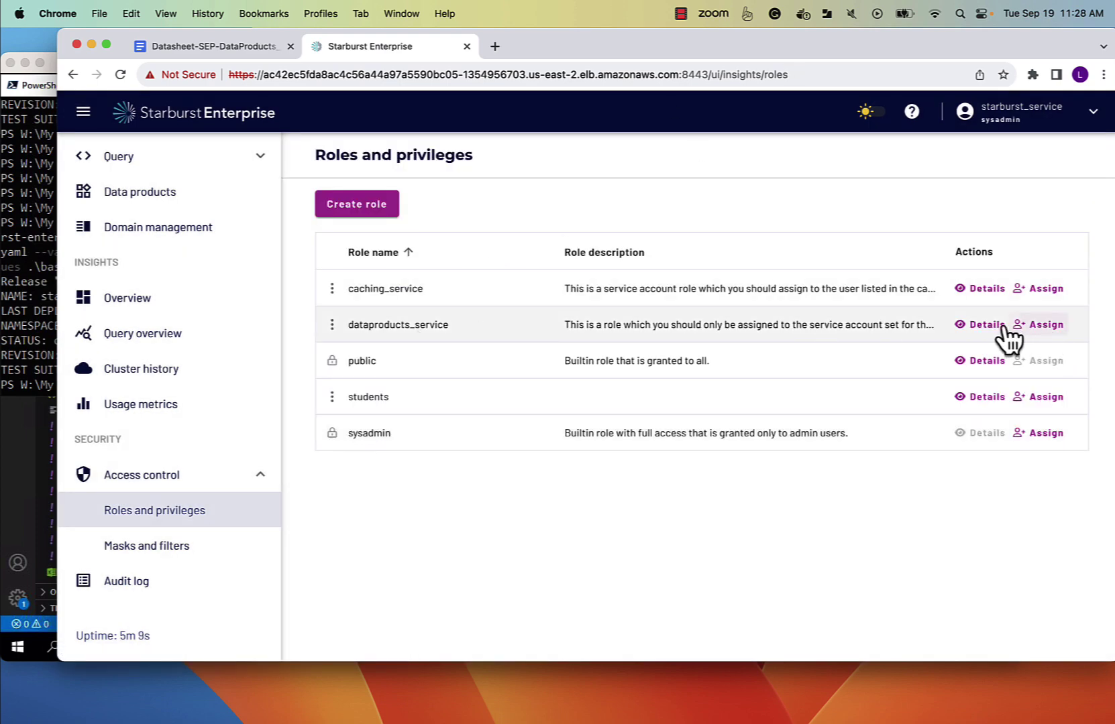
# Assign the dataproducts_service user as a subject of the dataproducts_service role.
pyautogui.click(1050, 326)
pyautogui.click(788, 201)
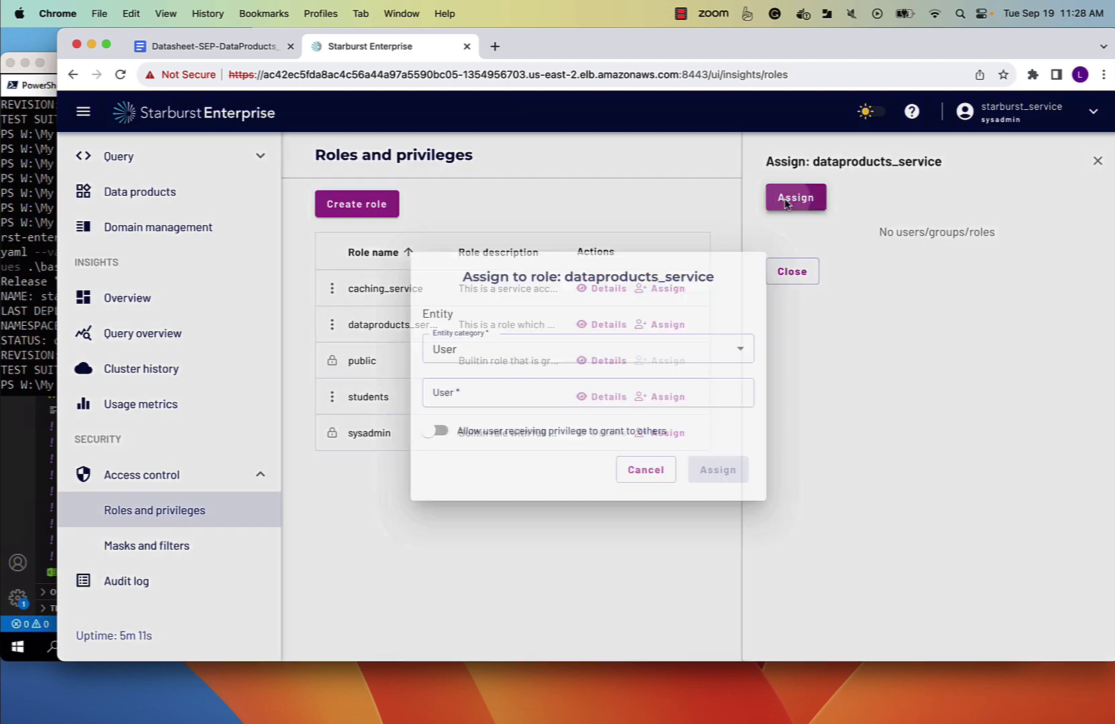
pyautogui.click(553, 396)
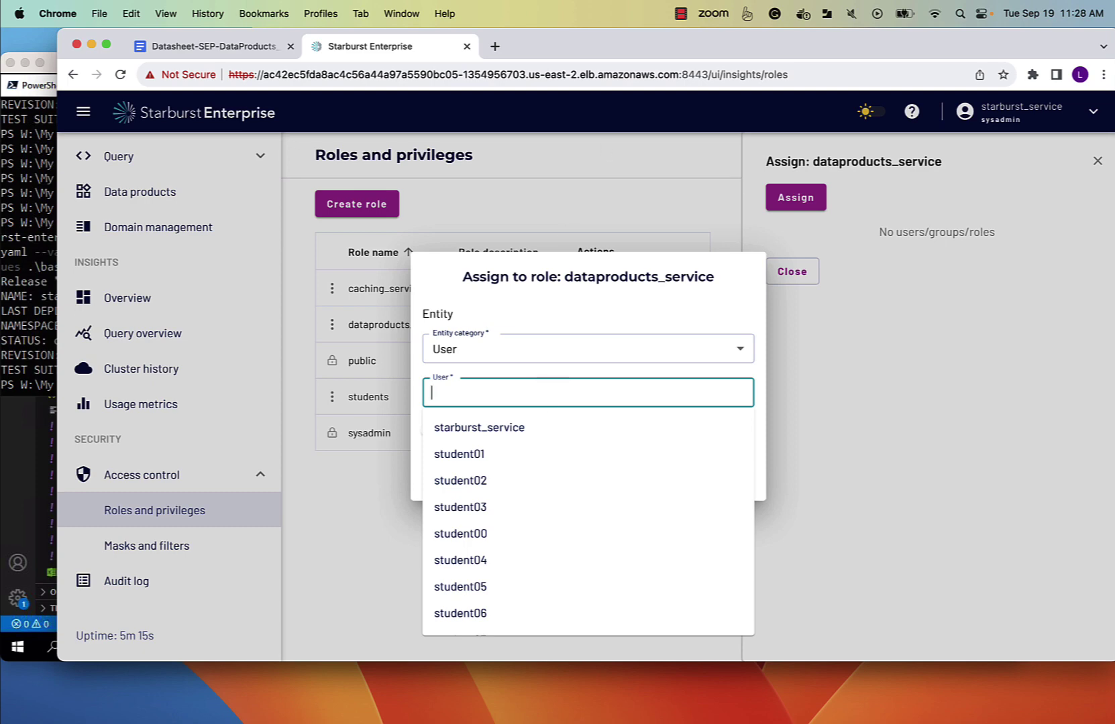
pyautogui.write('da')
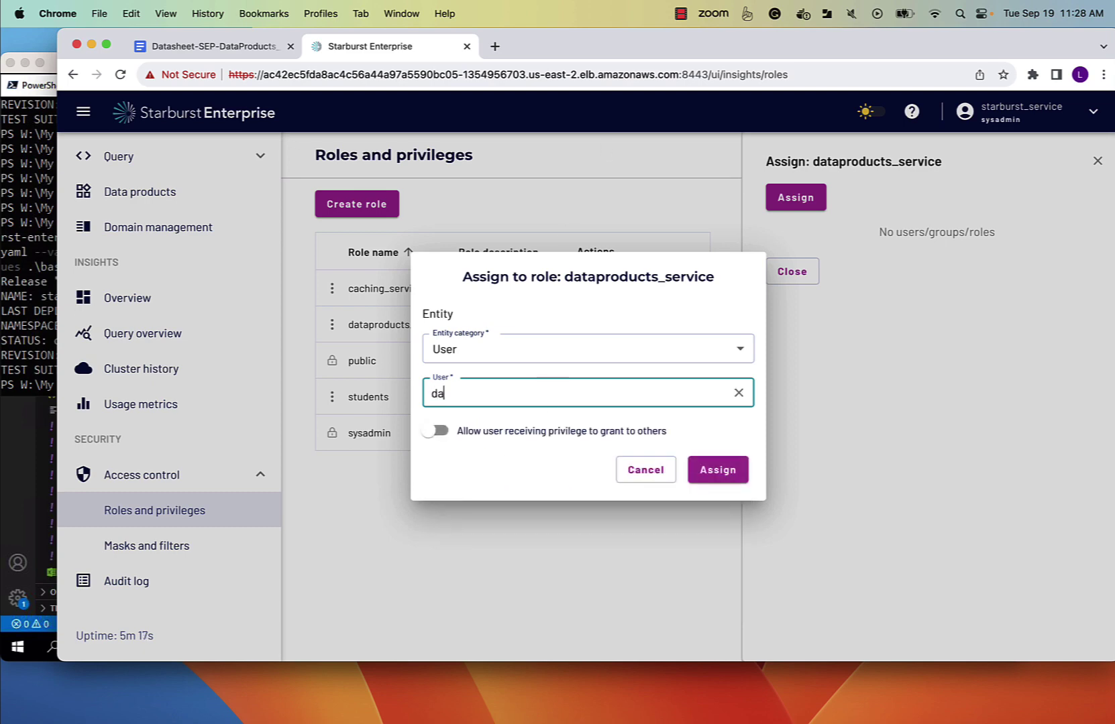
pyautogui.write('taproducts_service')
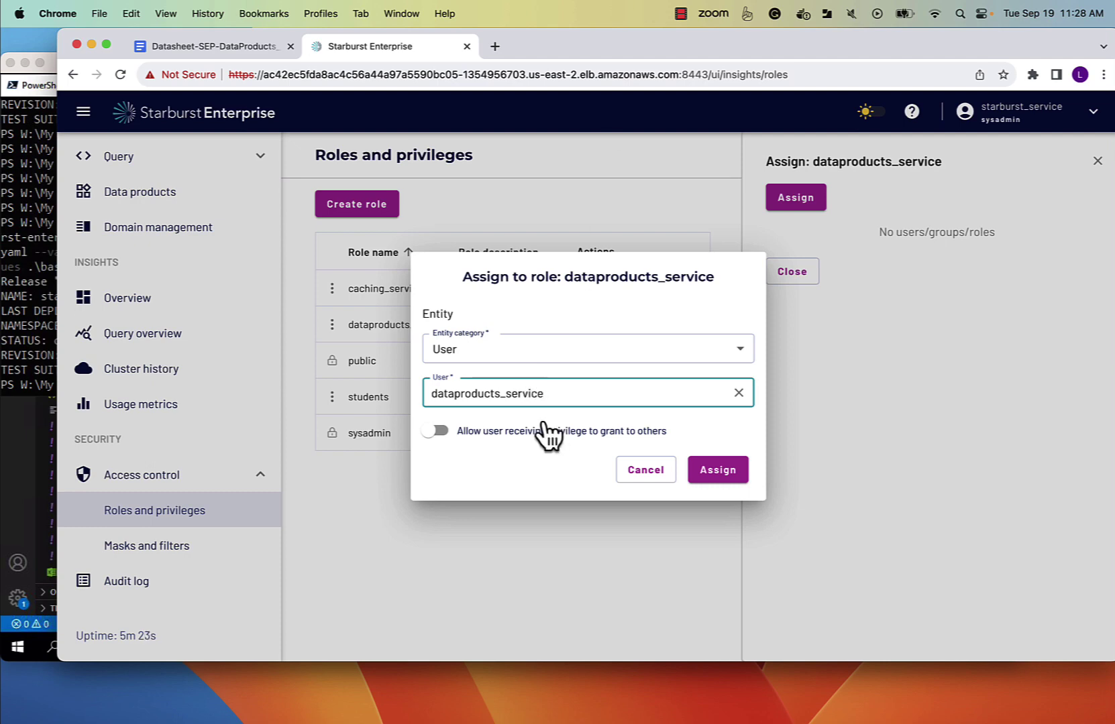
pyautogui.click(705, 474)
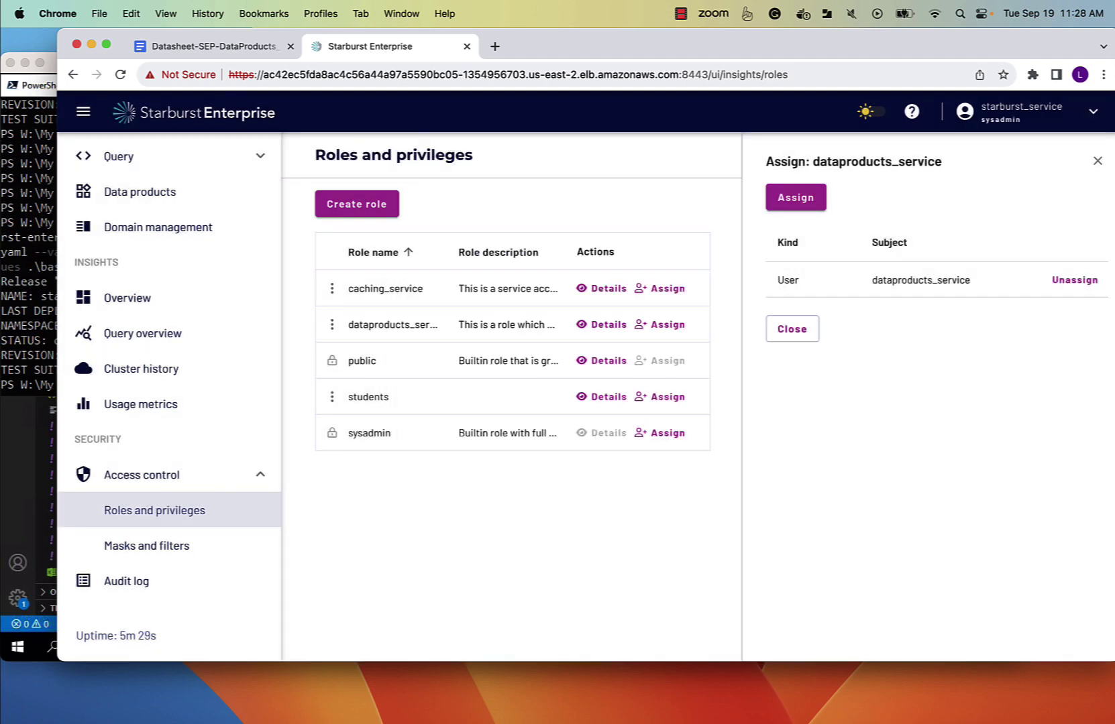
# Add a dataproducts_admins role with the pasted Data Products administrator description.
pyautogui.click(325, 204)
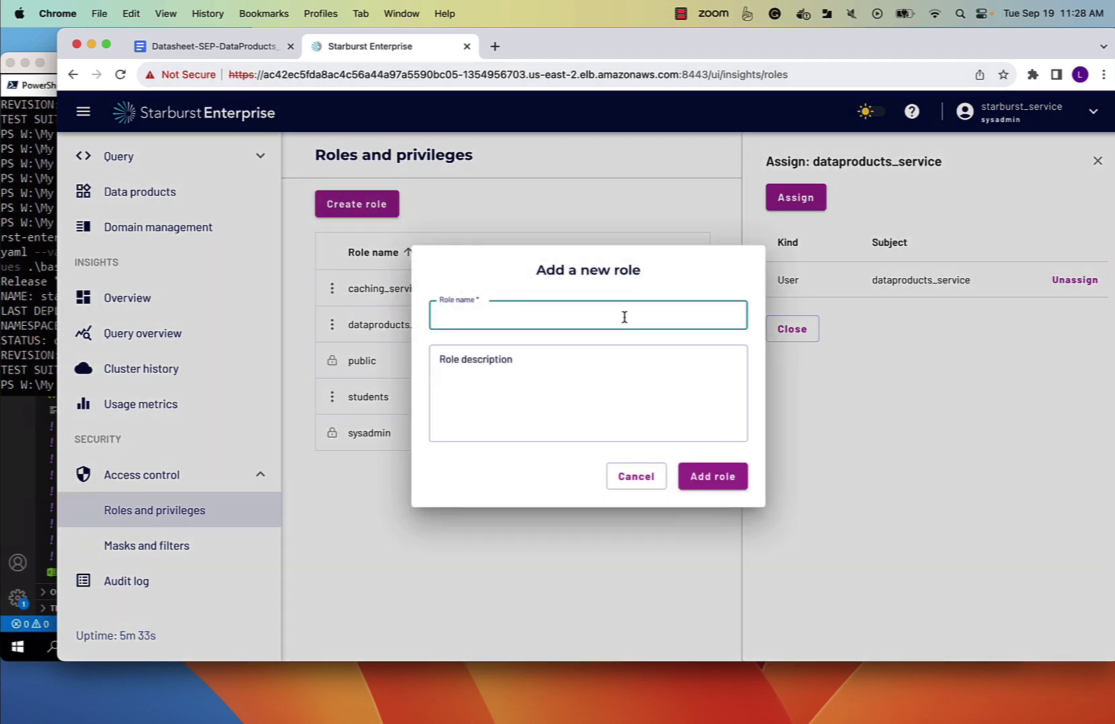
pyautogui.write('dataproducts_admin')
pyautogui.press('Tab')
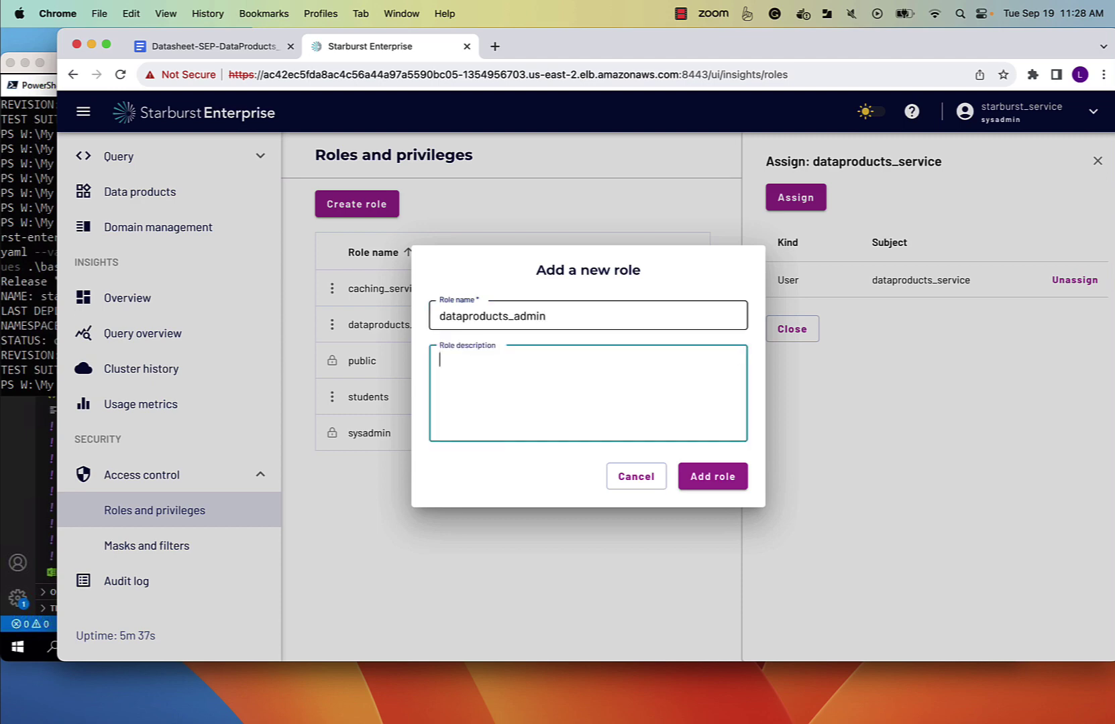
pyautogui.click(567, 313)
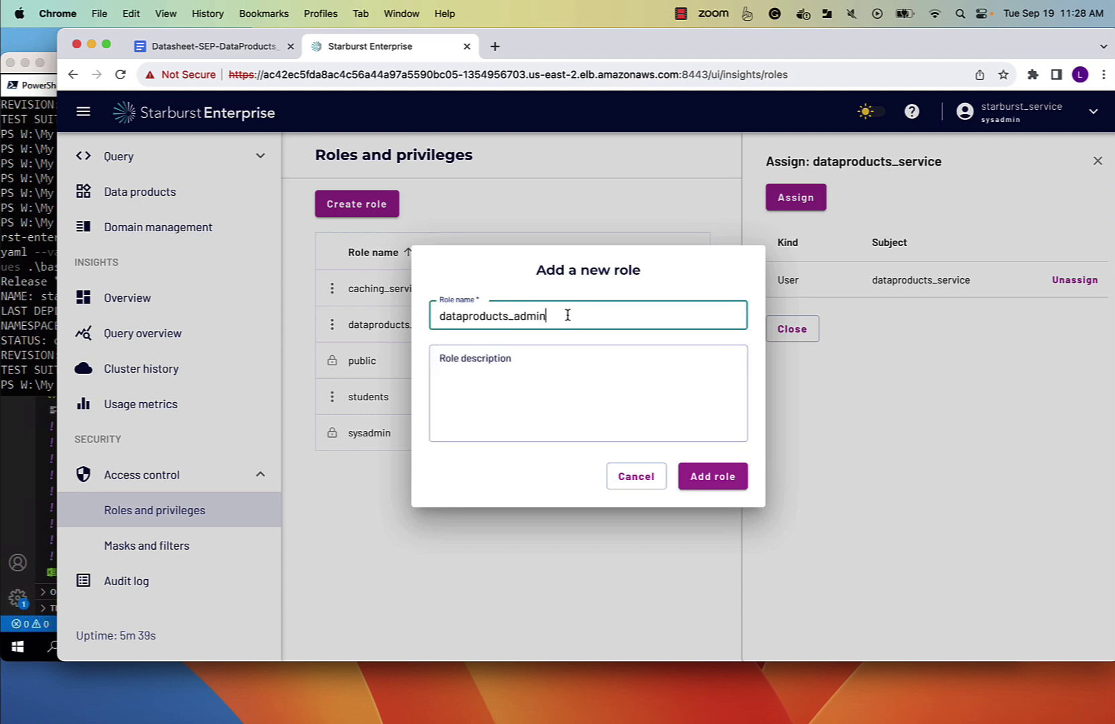
pyautogui.write('s')
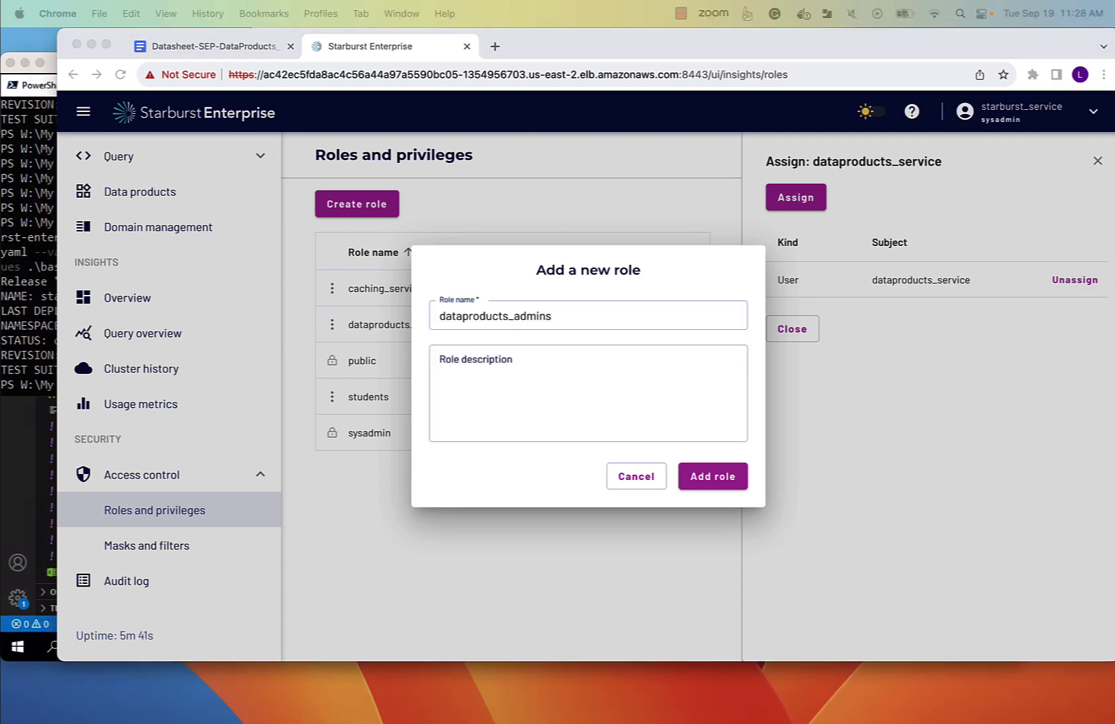
pyautogui.click(536, 369)
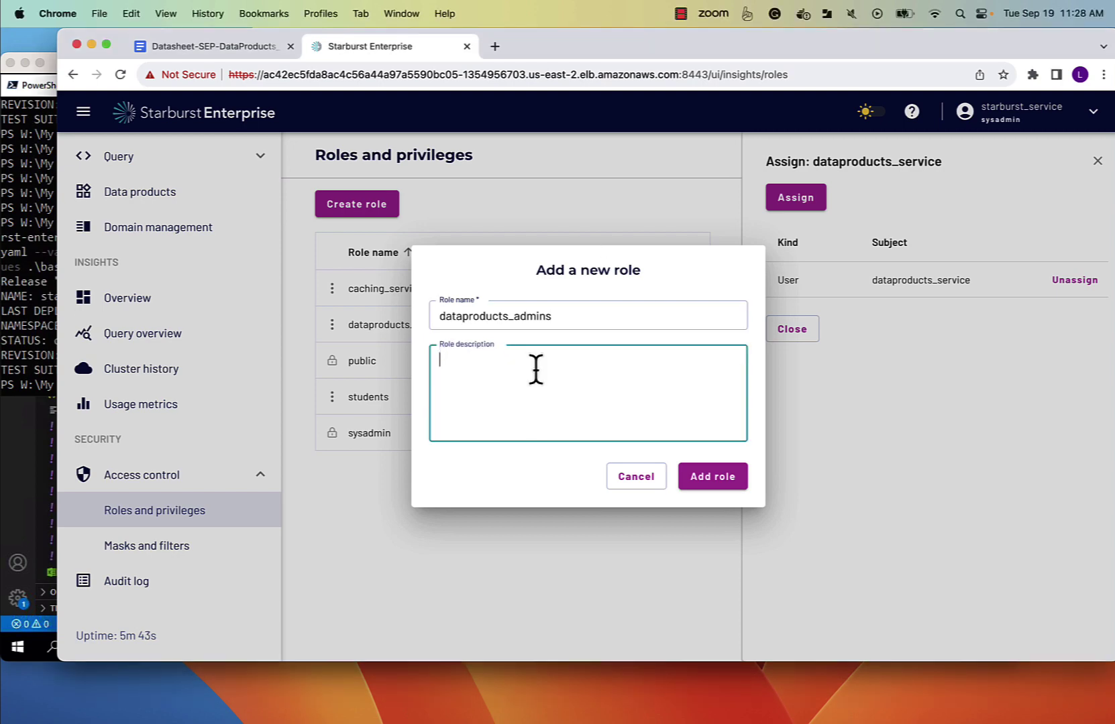
pyautogui.write('This is a role which you should assign to any users who you want to be able to administer Data Products.')
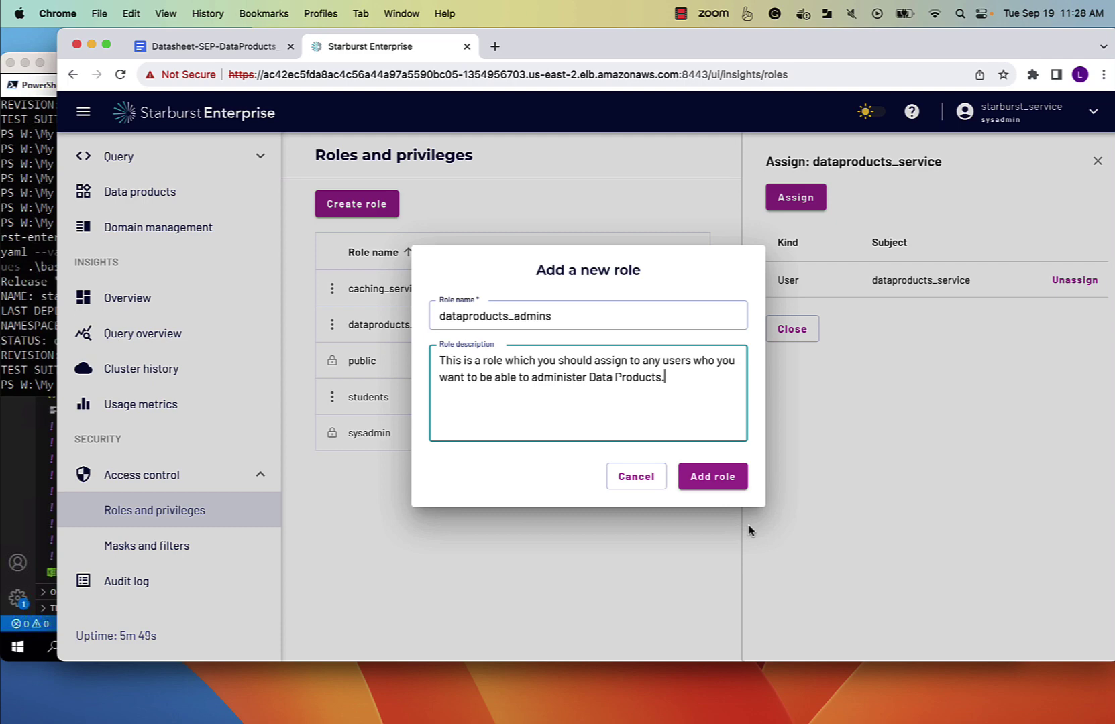
pyautogui.click(713, 477)
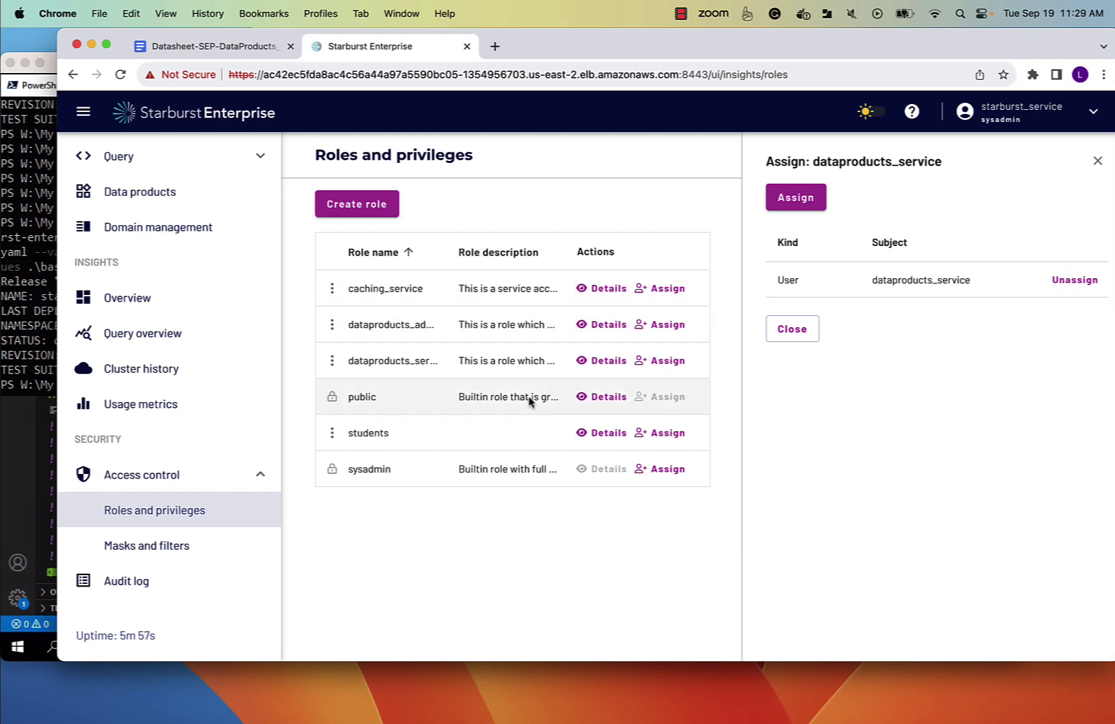
# Save a Data products privilege for dataproducts_admins covering All domains and All privileges.
pyautogui.click(608, 325)
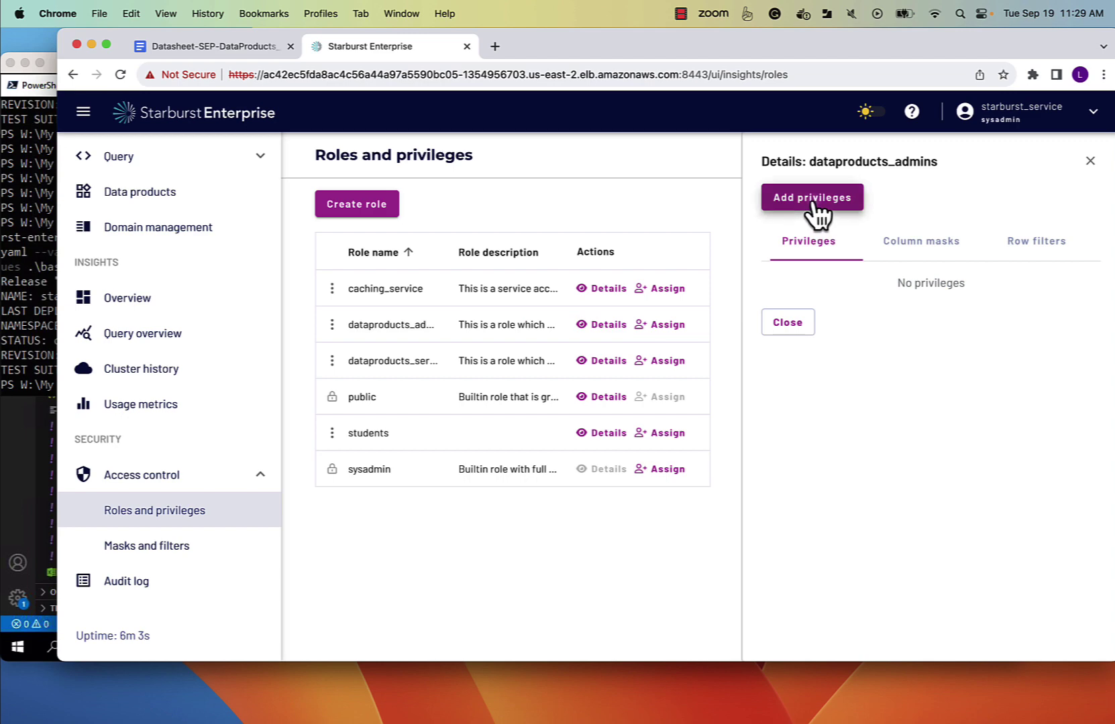
pyautogui.click(814, 202)
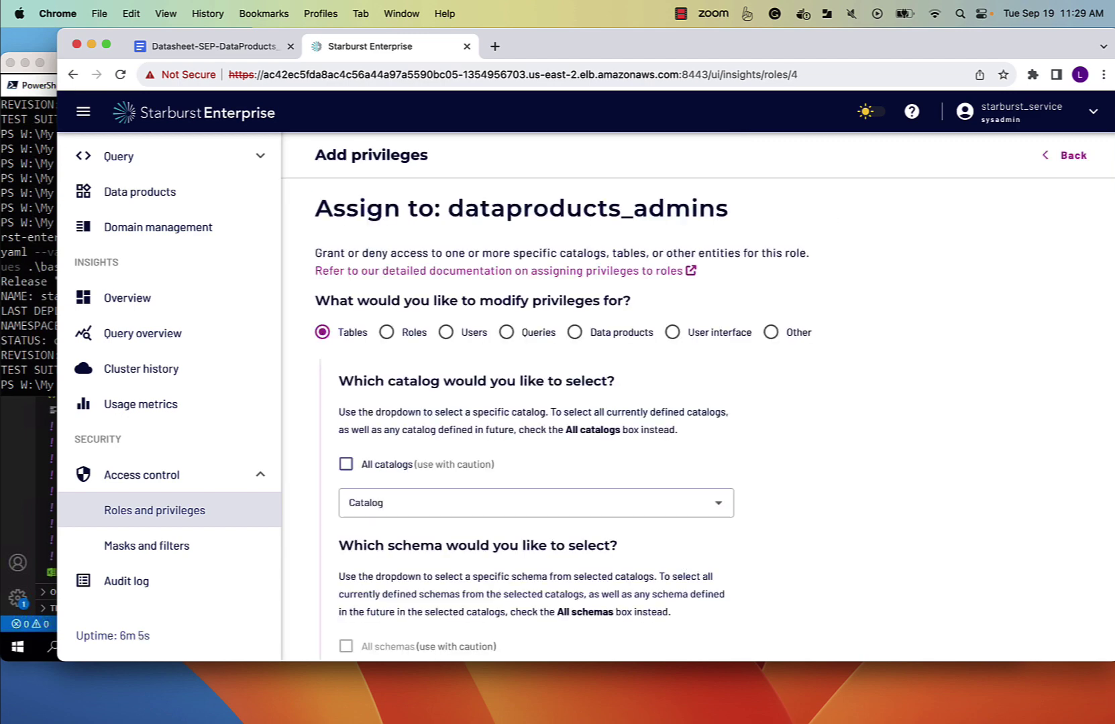
pyautogui.click(575, 332)
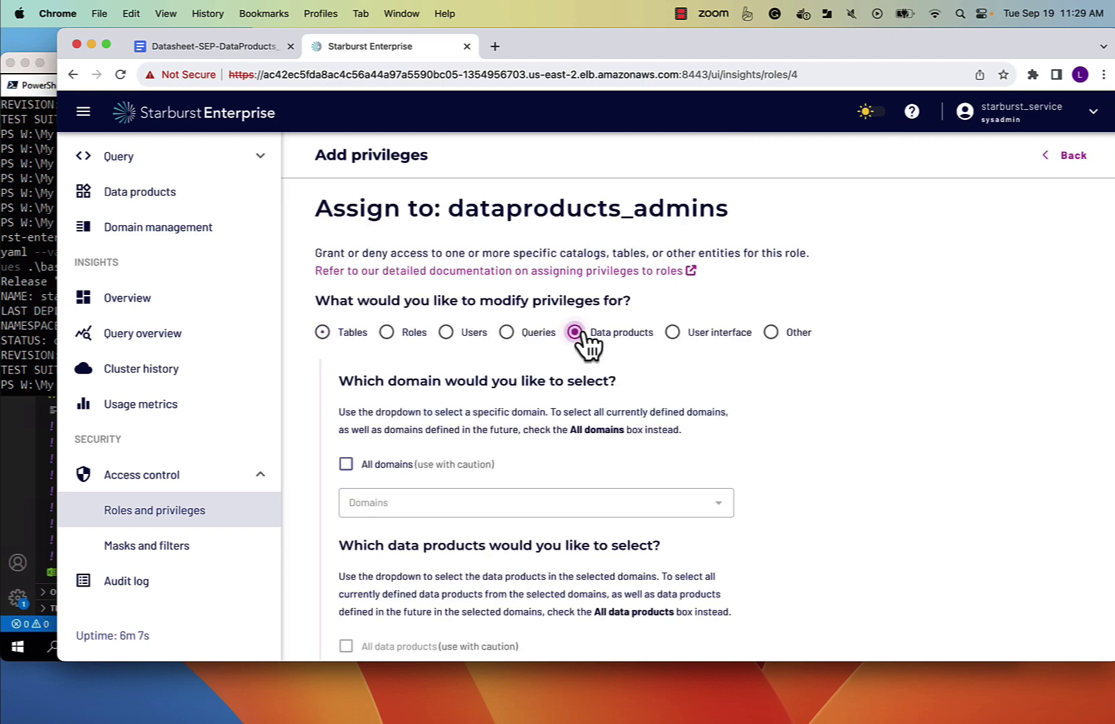
pyautogui.scroll(-3, 606, 447)
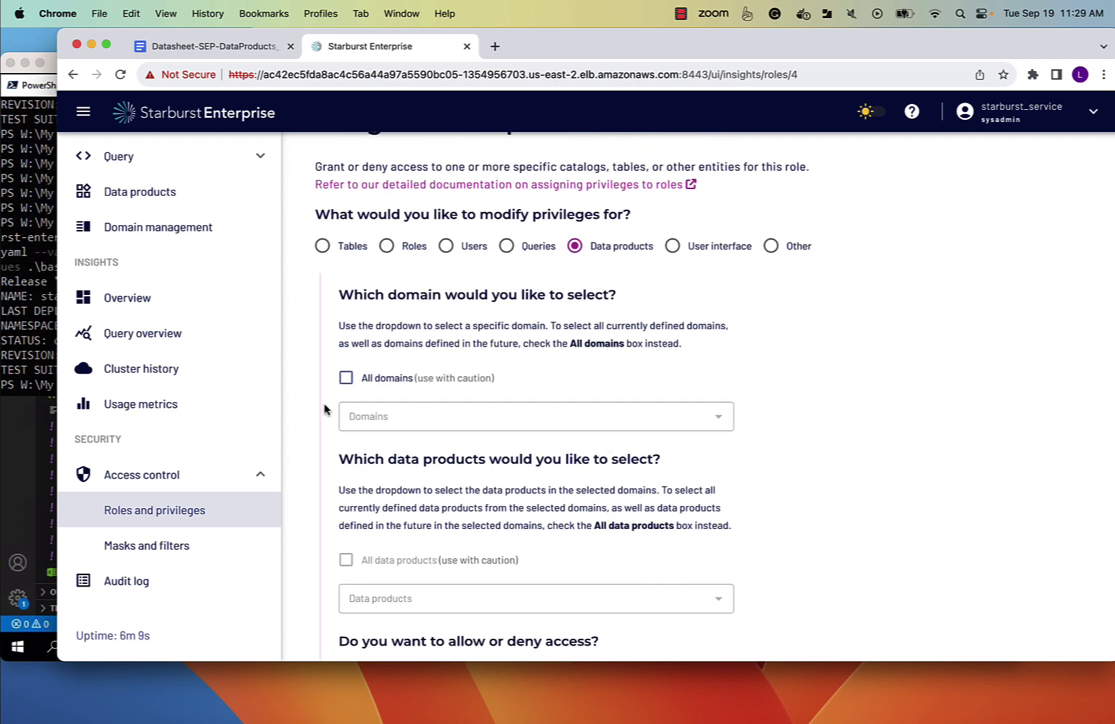
pyautogui.click(346, 378)
pyautogui.scroll(-1, 469, 436)
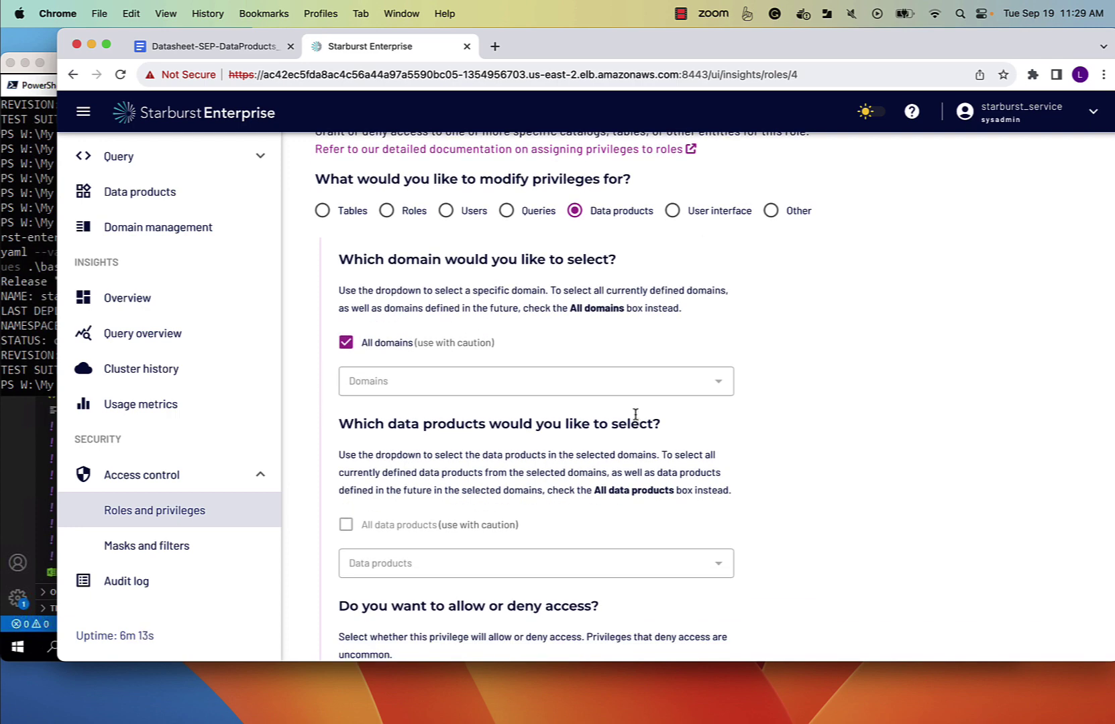
pyautogui.scroll(-10, 636, 415)
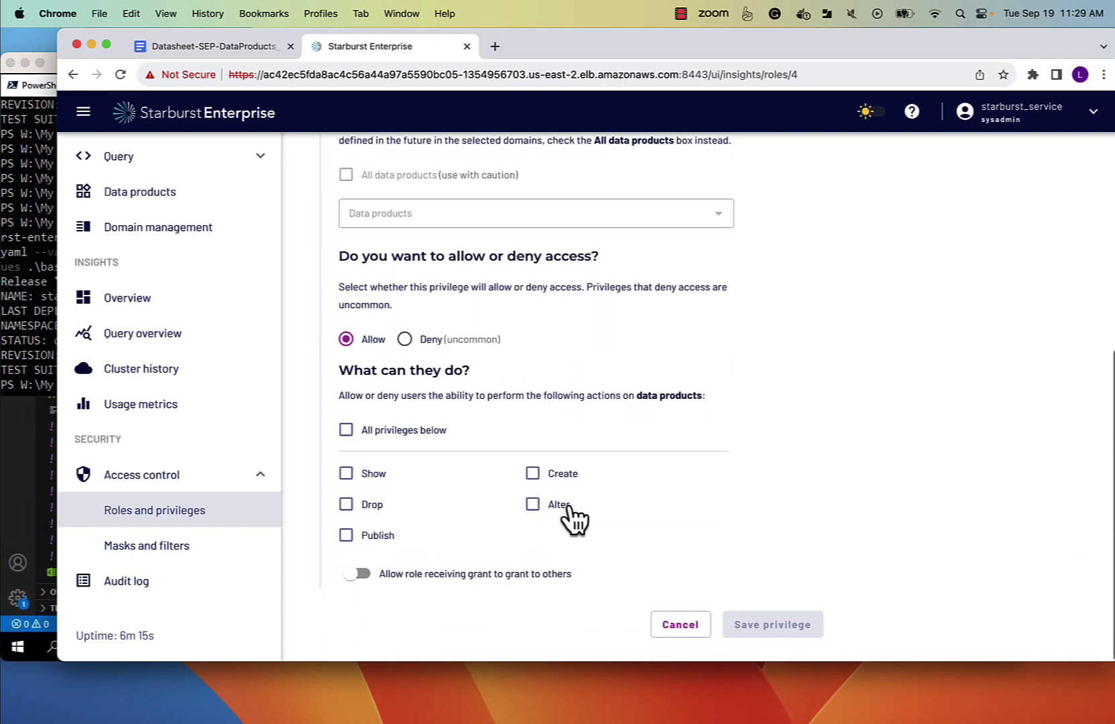
pyautogui.click(346, 431)
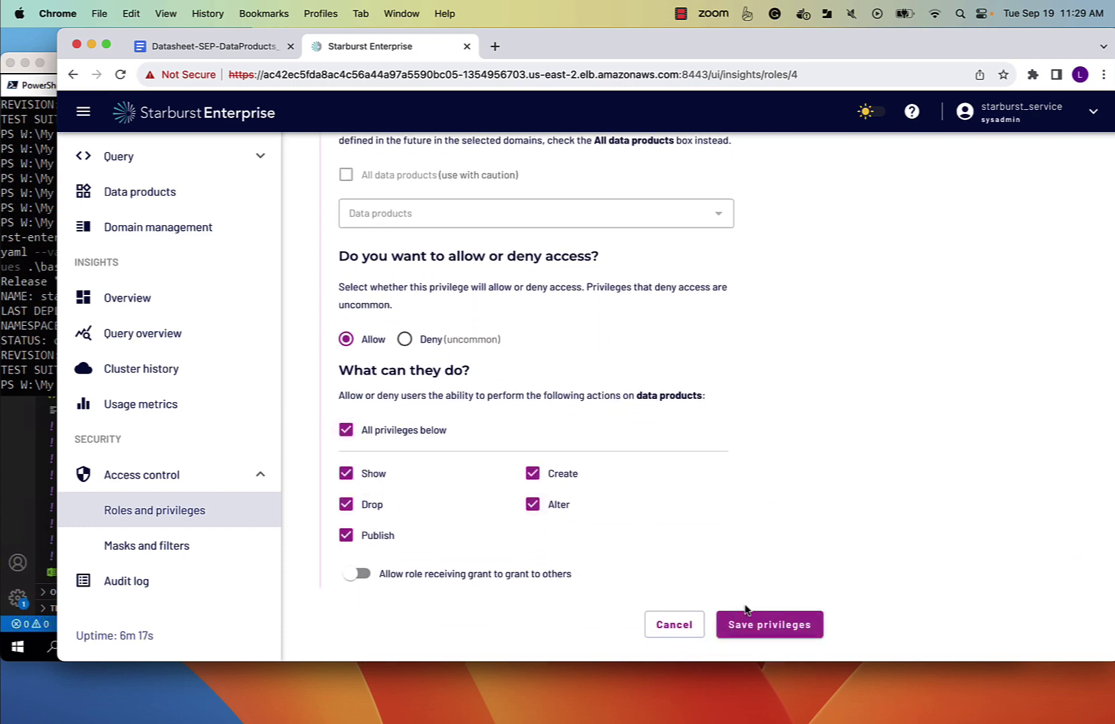
pyautogui.click(758, 634)
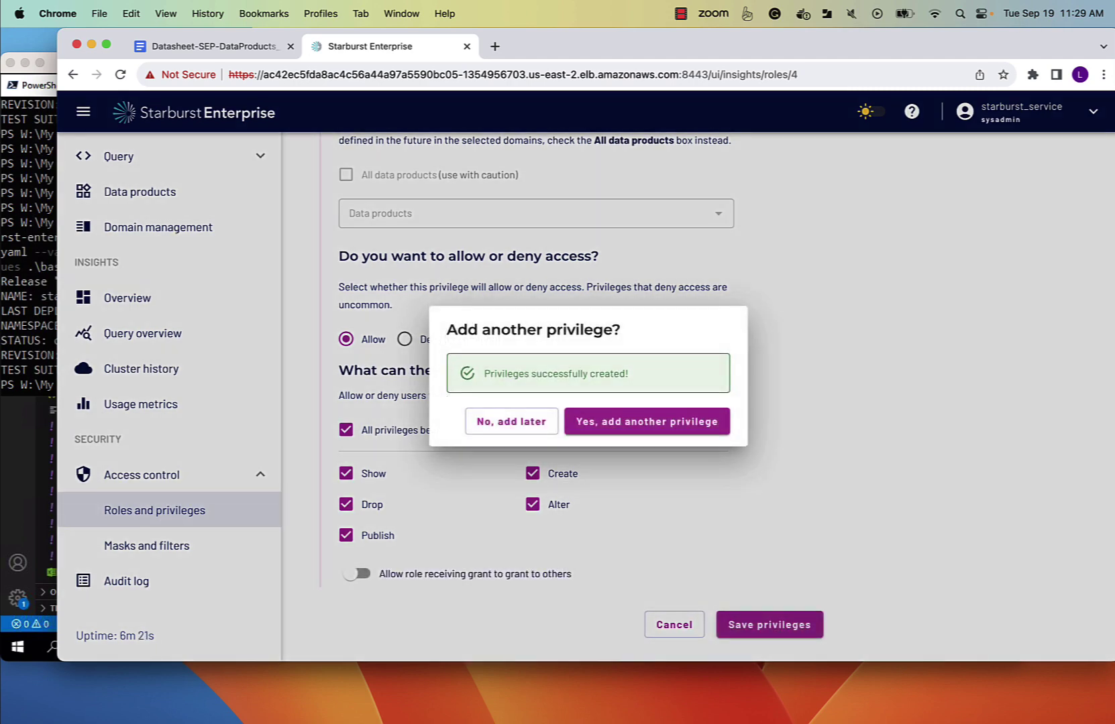
# Save a Select table privilege on All catalogs that the role may grant to others.
pyautogui.click(660, 423)
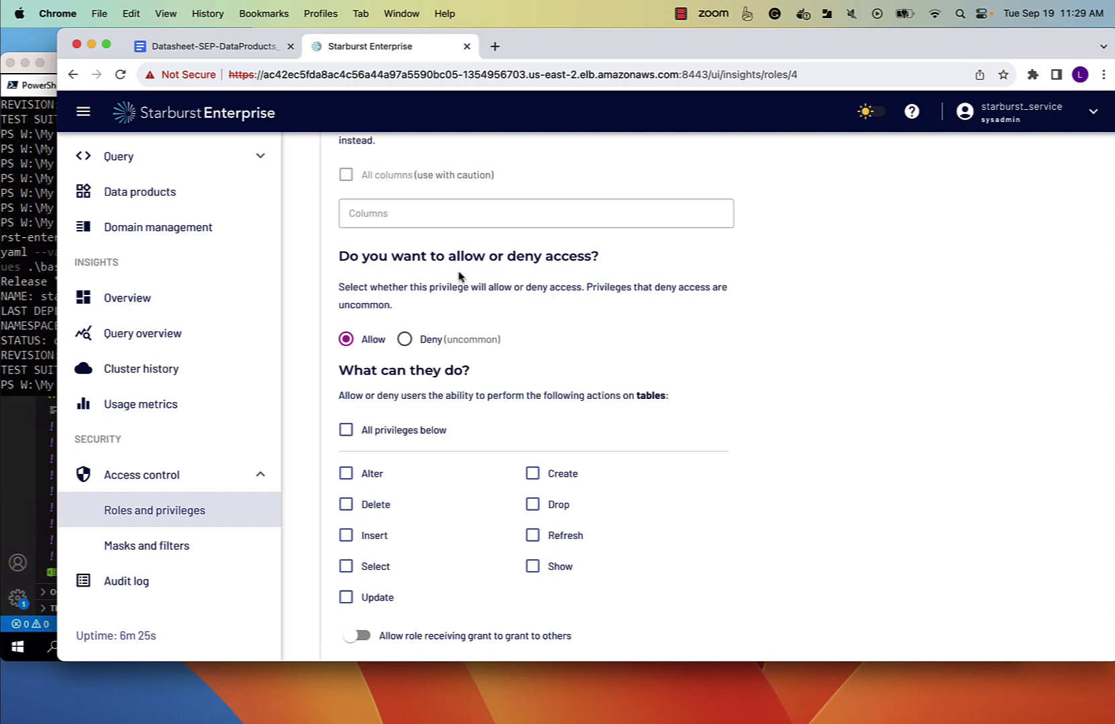
pyautogui.scroll(2, 450, 355)
pyautogui.scroll(-5, 448, 343)
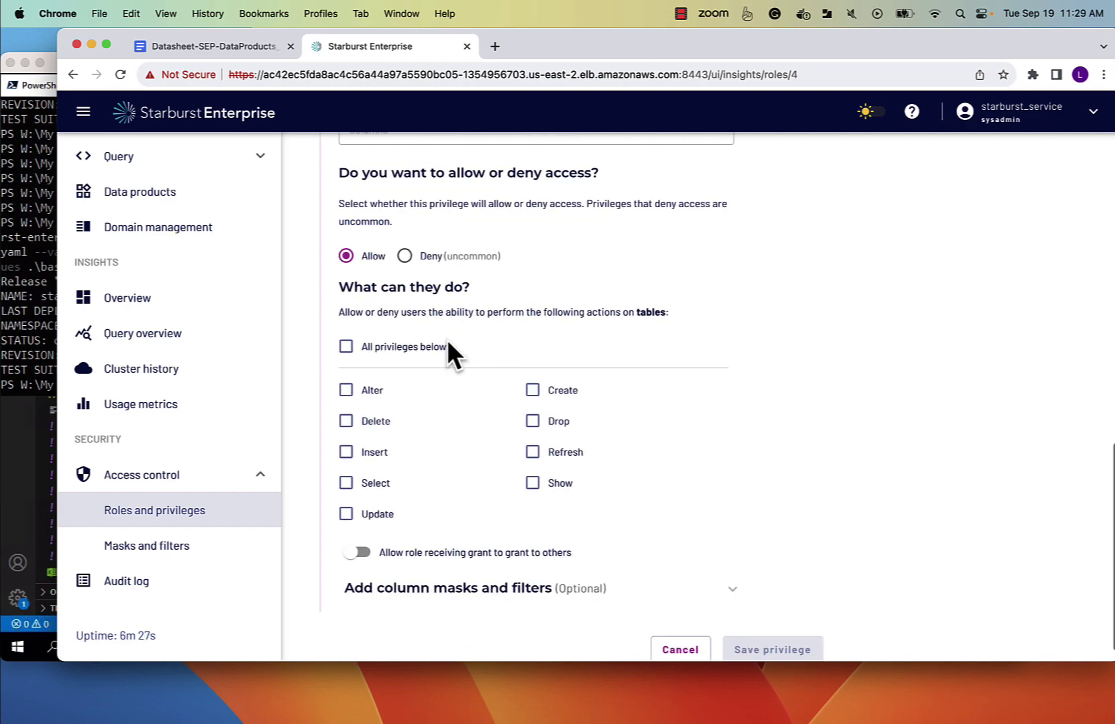
pyautogui.scroll(15, 448, 343)
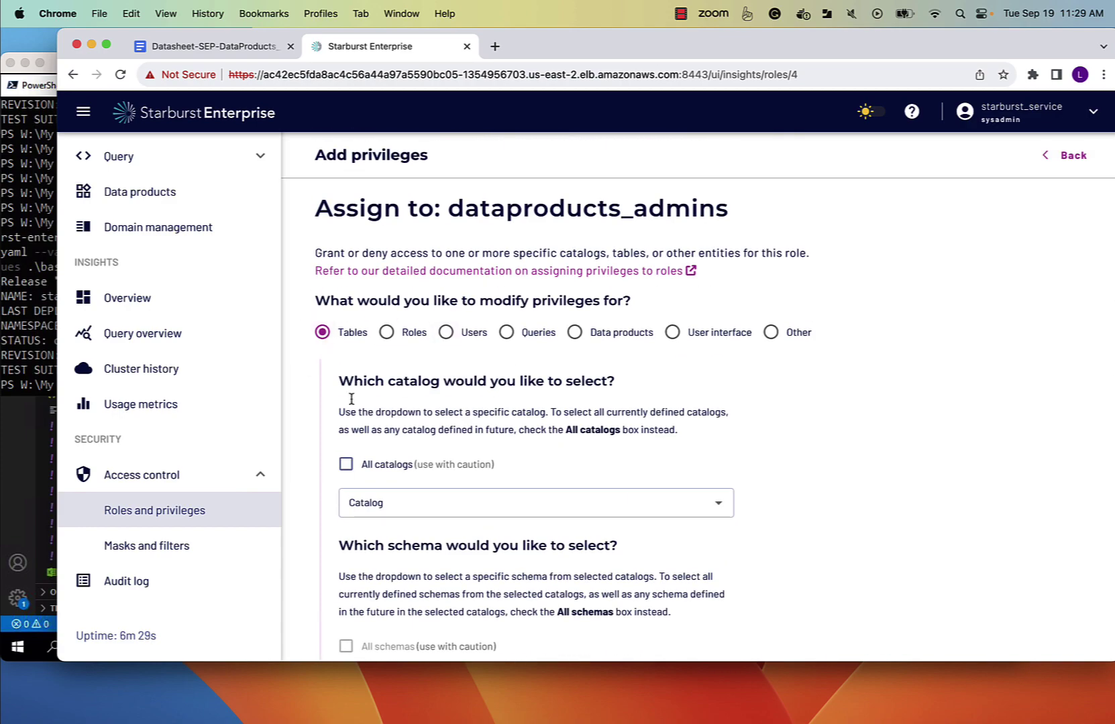
pyautogui.click(346, 464)
pyautogui.scroll(-5, 457, 462)
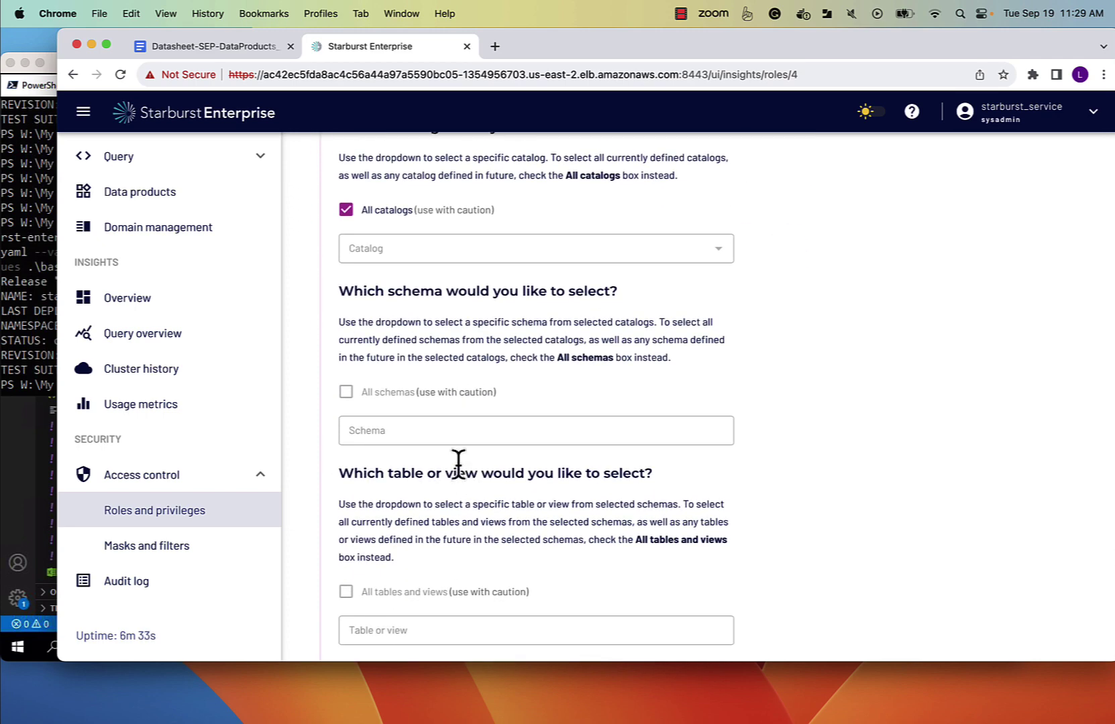
pyautogui.scroll(-5, 458, 463)
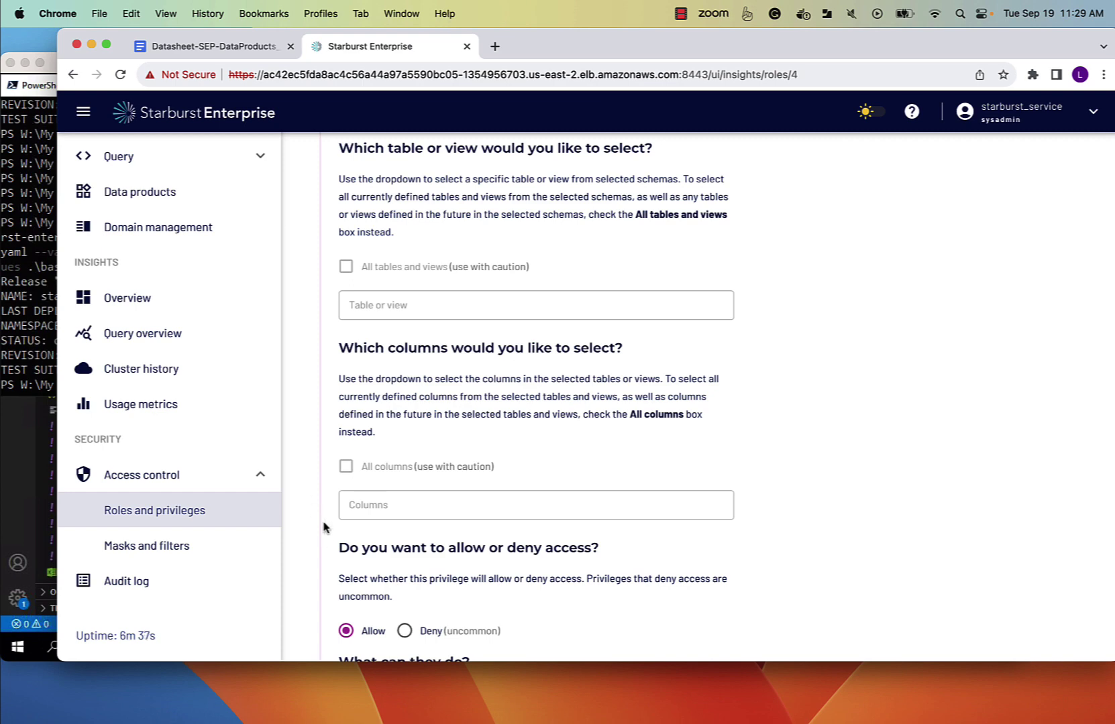
pyautogui.scroll(-6, 362, 529)
pyautogui.click(347, 458)
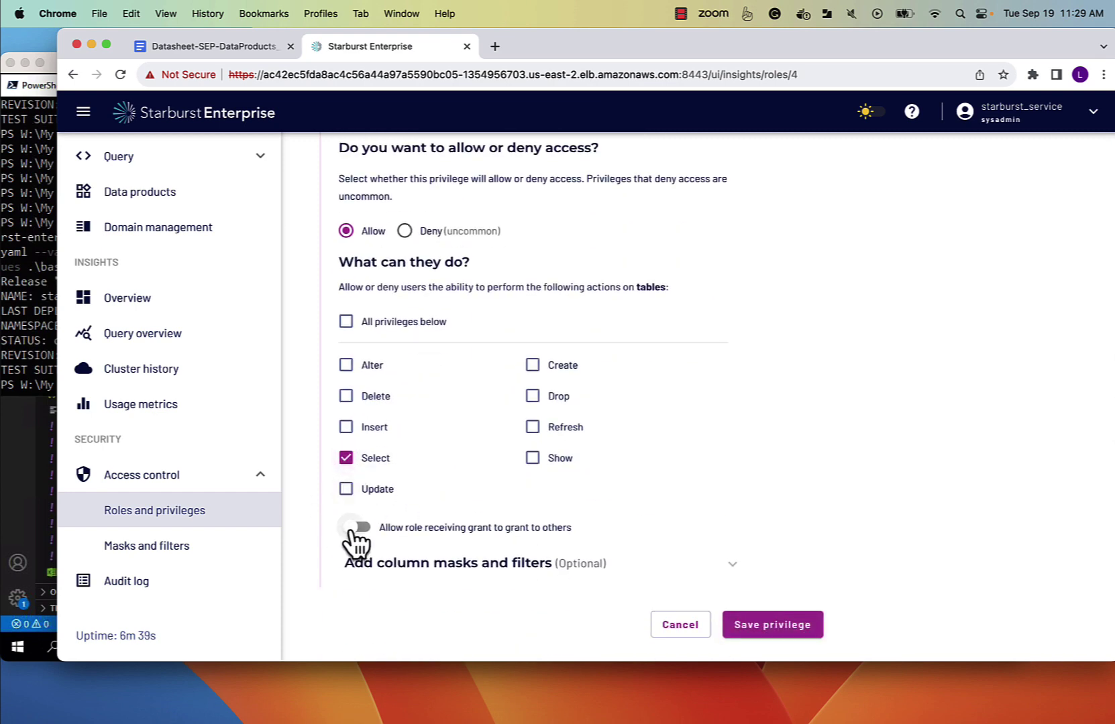
pyautogui.click(358, 530)
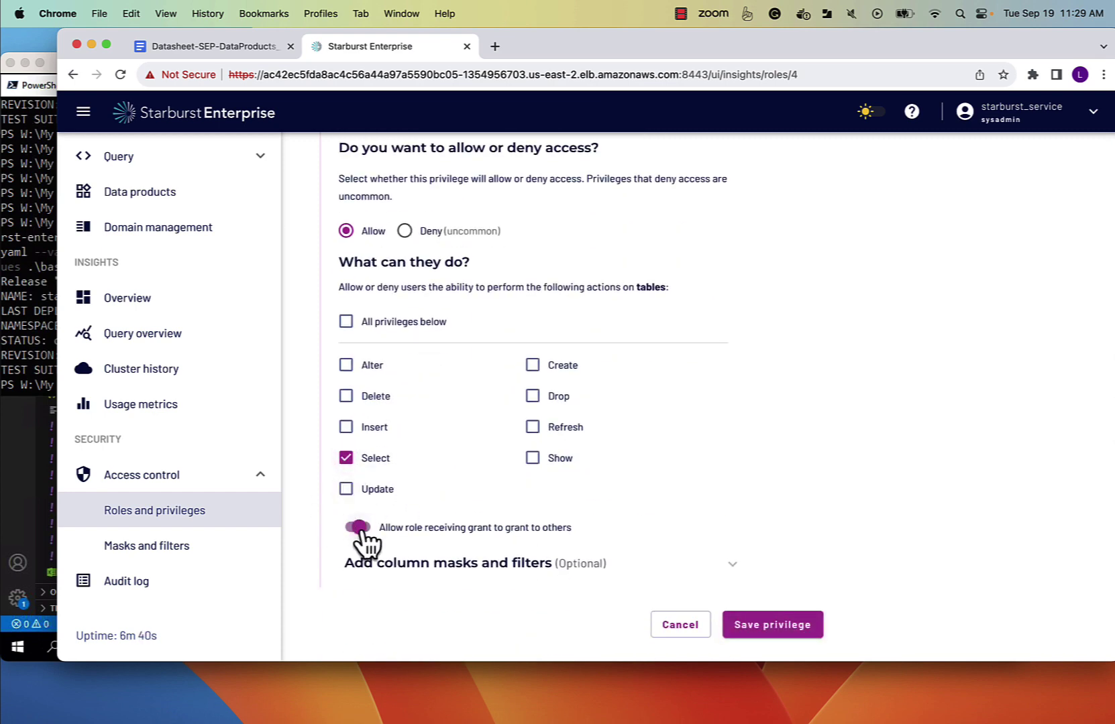
pyautogui.click(778, 629)
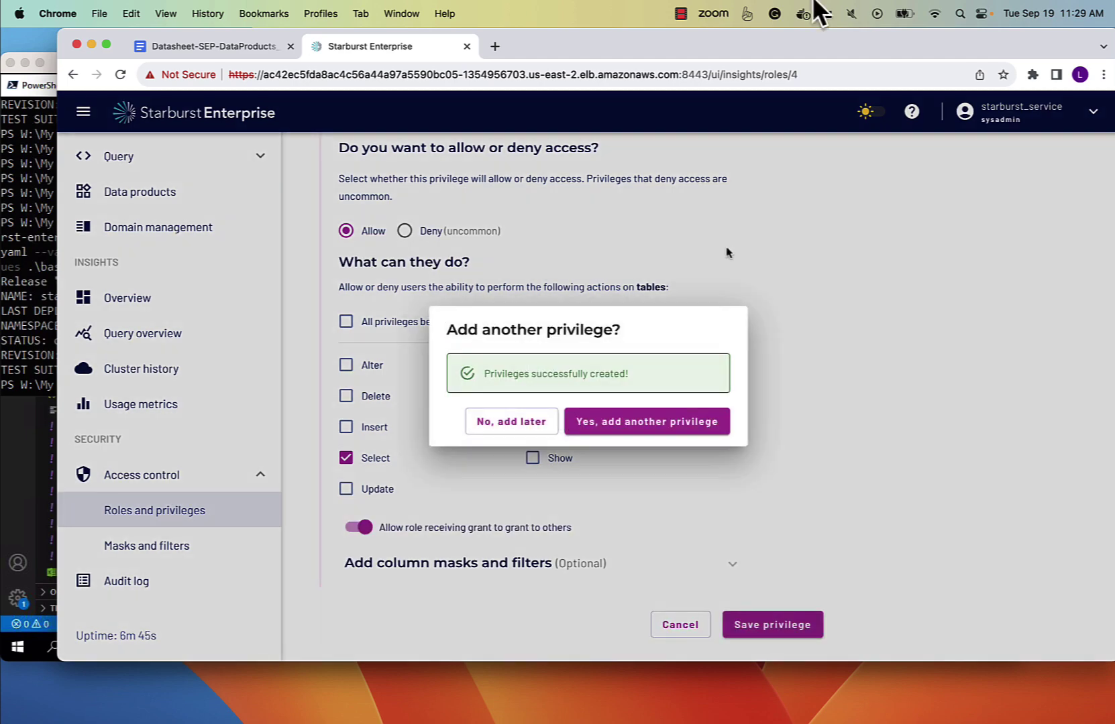
pyautogui.click(651, 441)
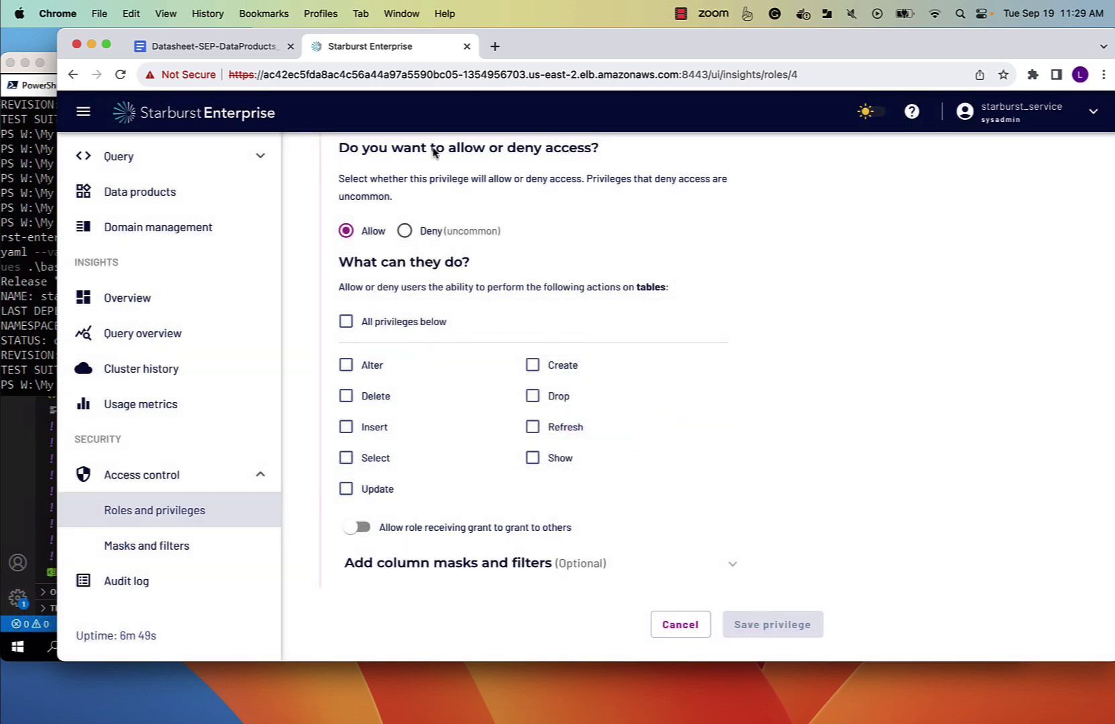
# Scope the new table privilege to all schemas of the hive catalog.
pyautogui.scroll(10, 362, 268)
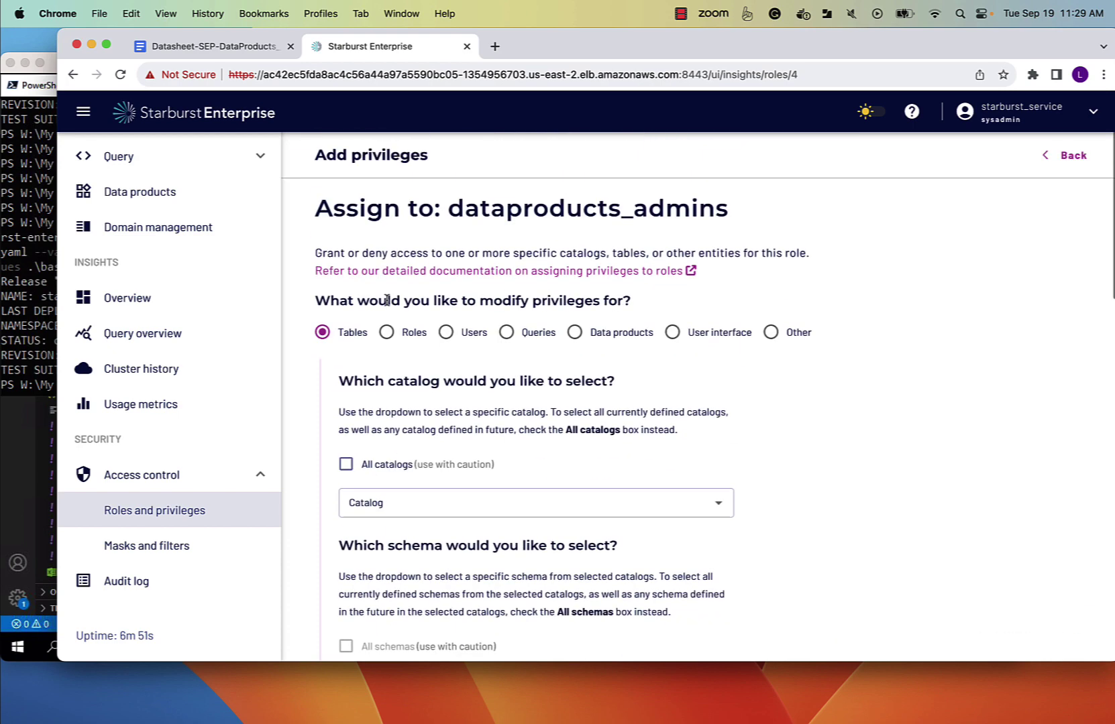
pyautogui.click(397, 510)
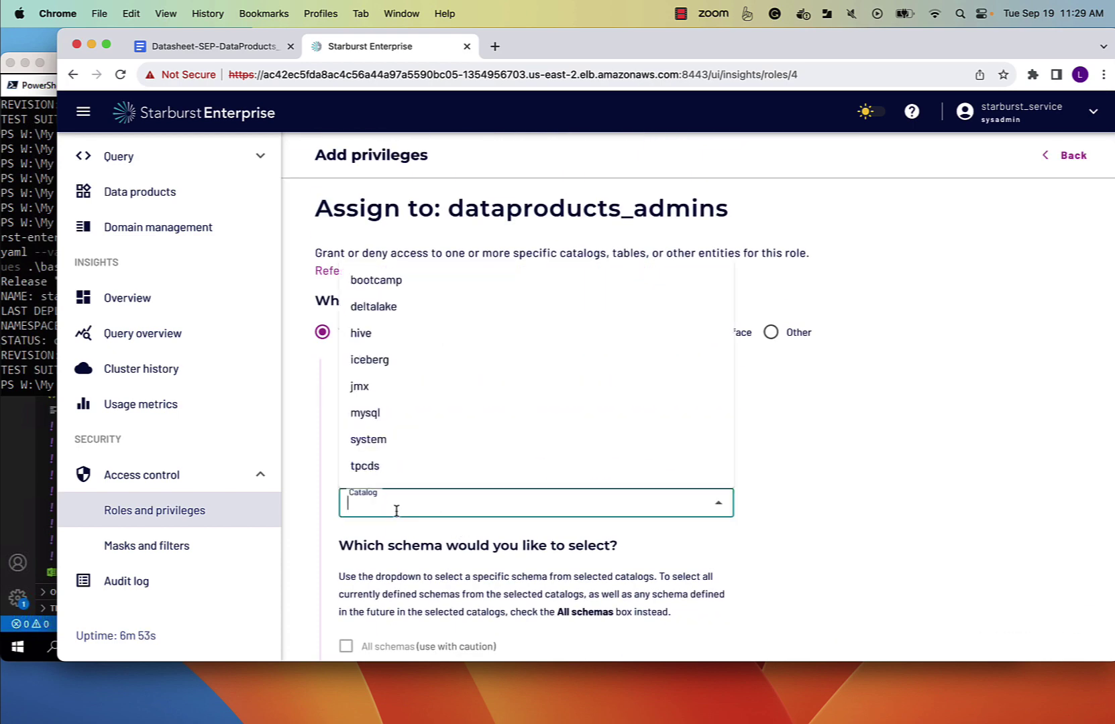
pyautogui.click(368, 336)
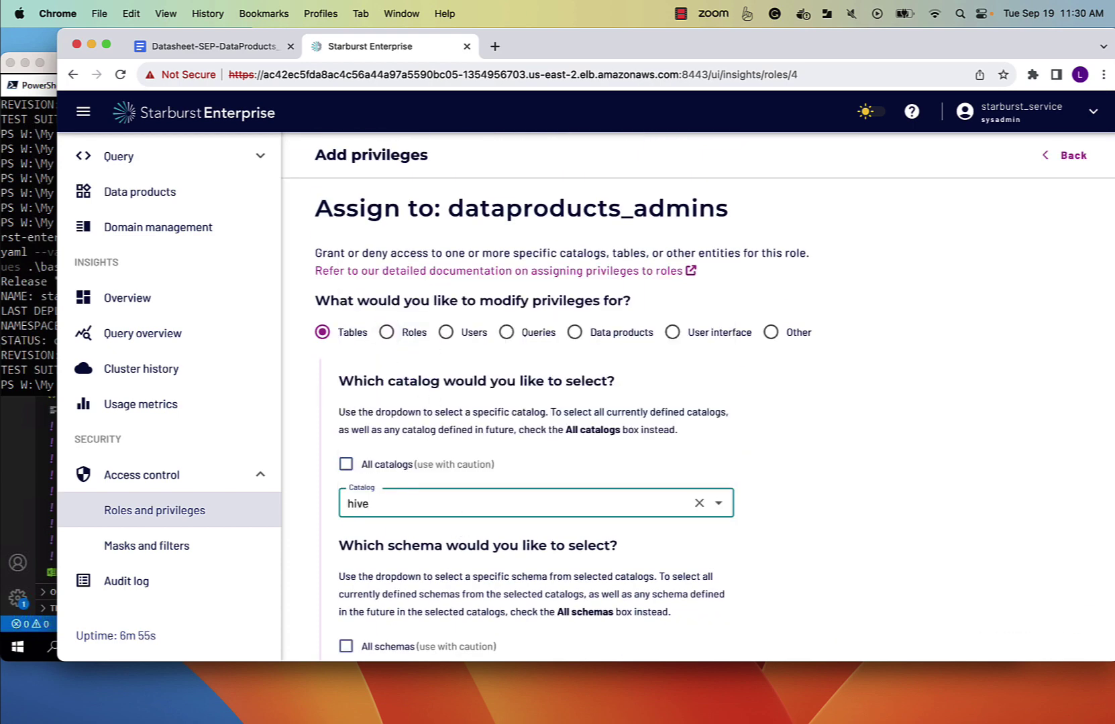
pyautogui.scroll(-5, 348, 391)
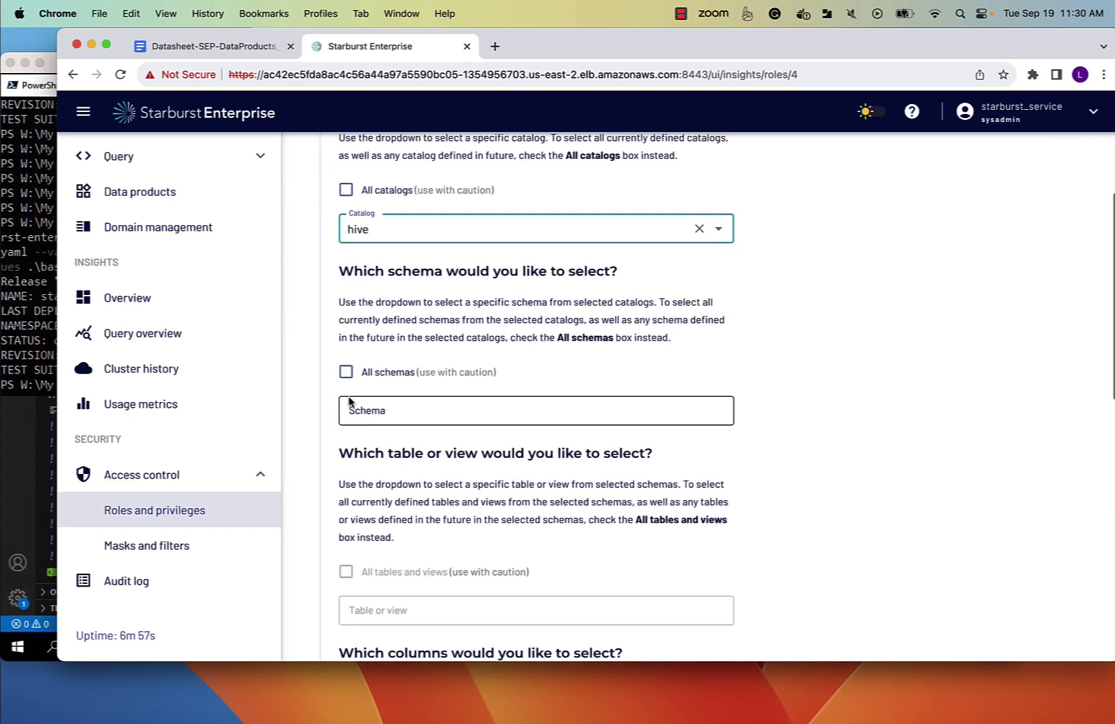
pyautogui.click(346, 373)
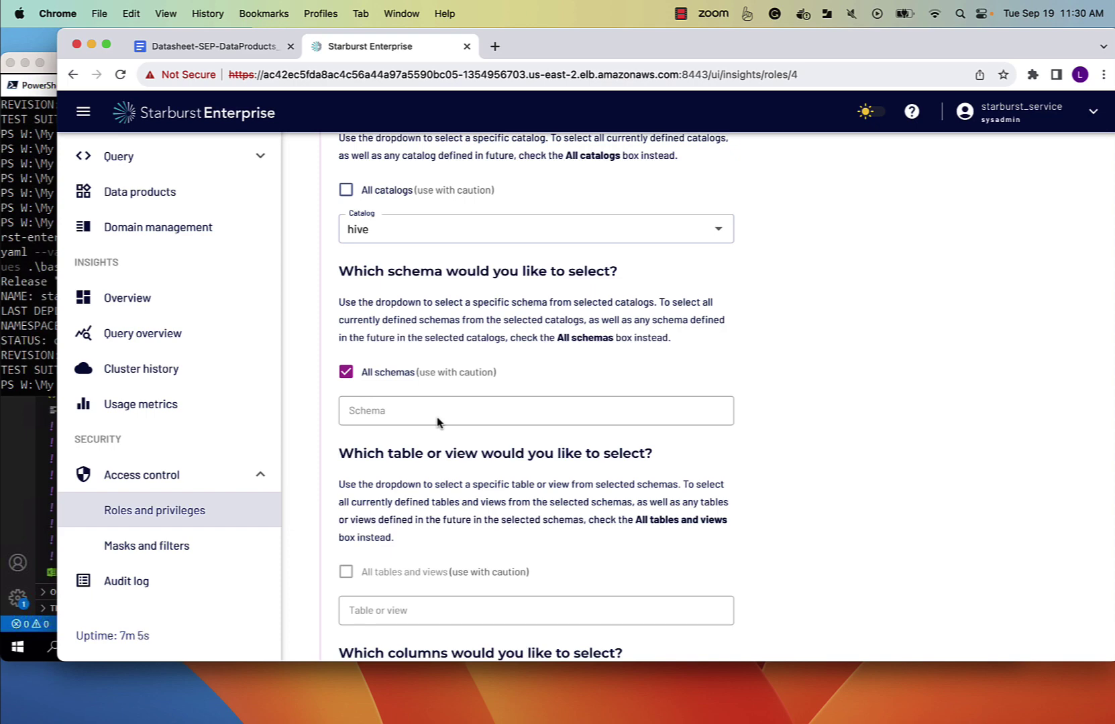
# Grant every table action on the hive catalog and save the privilege.
pyautogui.scroll(3, 416, 396)
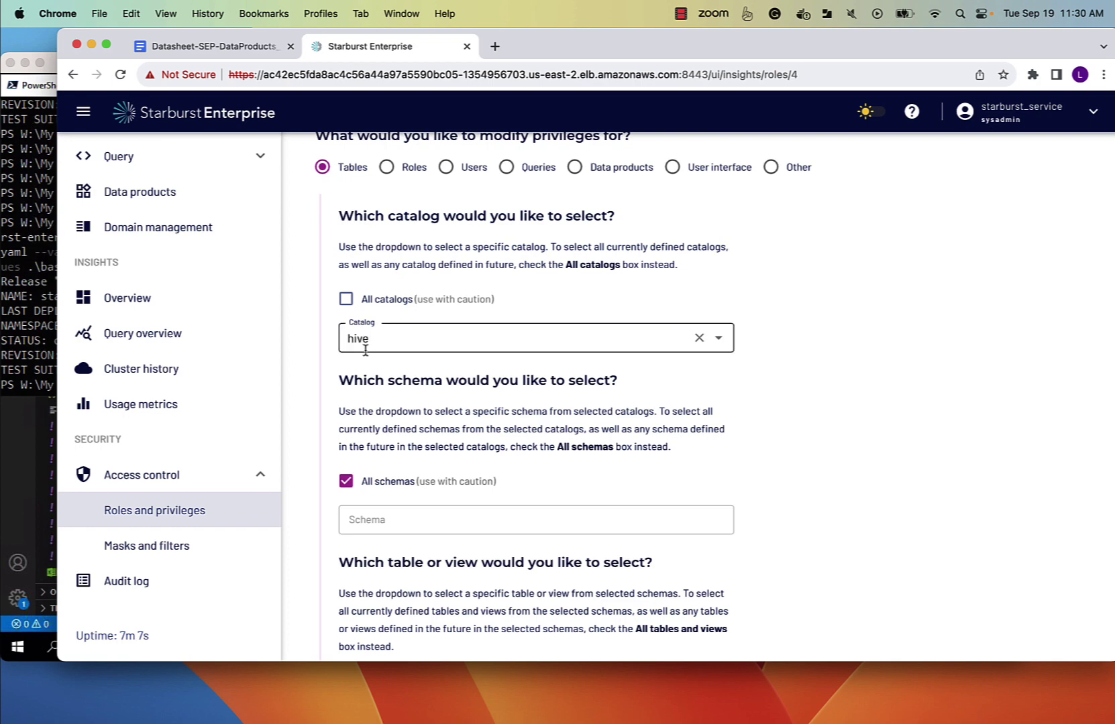
pyautogui.scroll(-3, 429, 396)
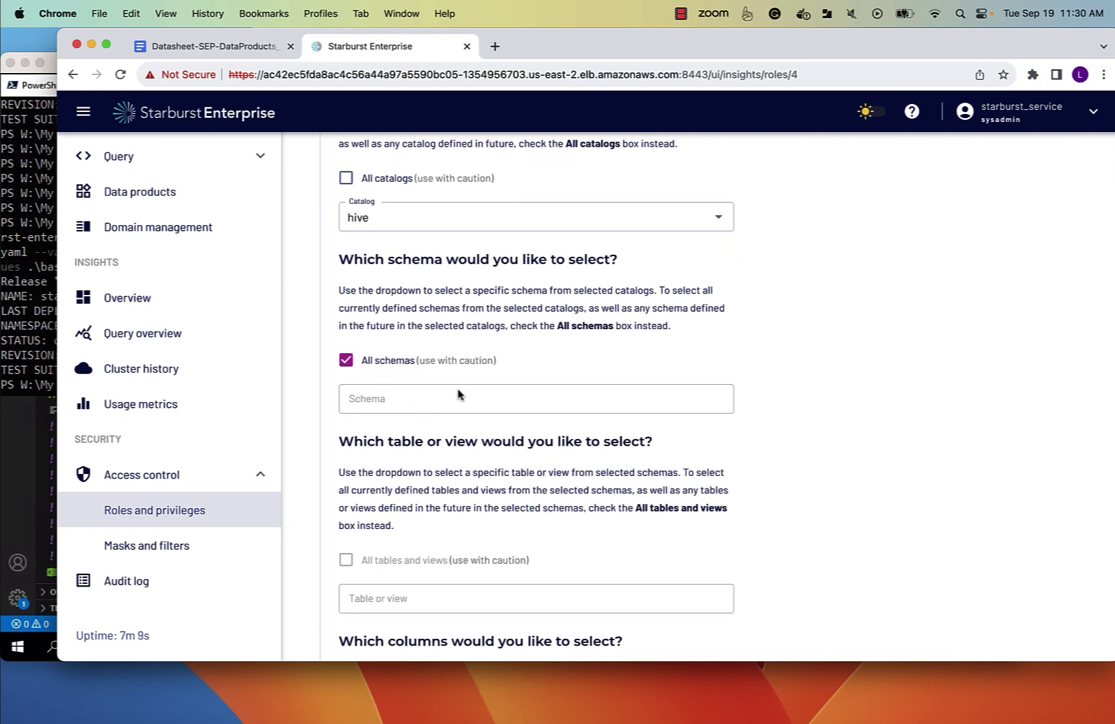
pyautogui.scroll(-1, 458, 395)
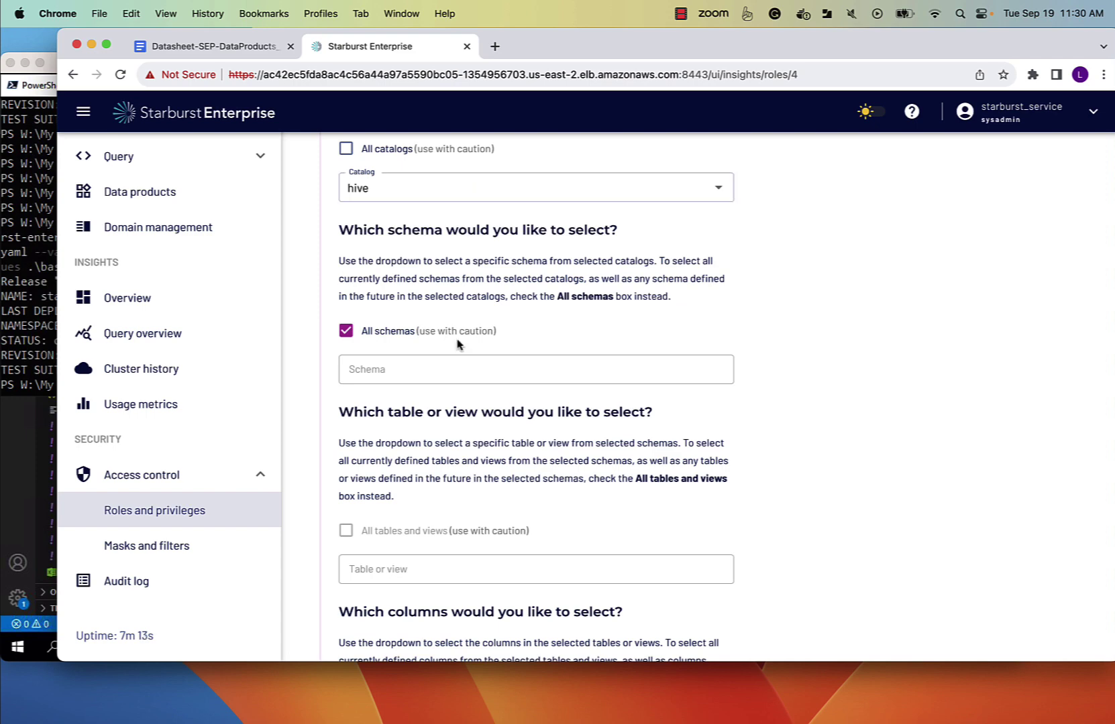
pyautogui.scroll(-10, 461, 386)
pyautogui.scroll(-4, 393, 463)
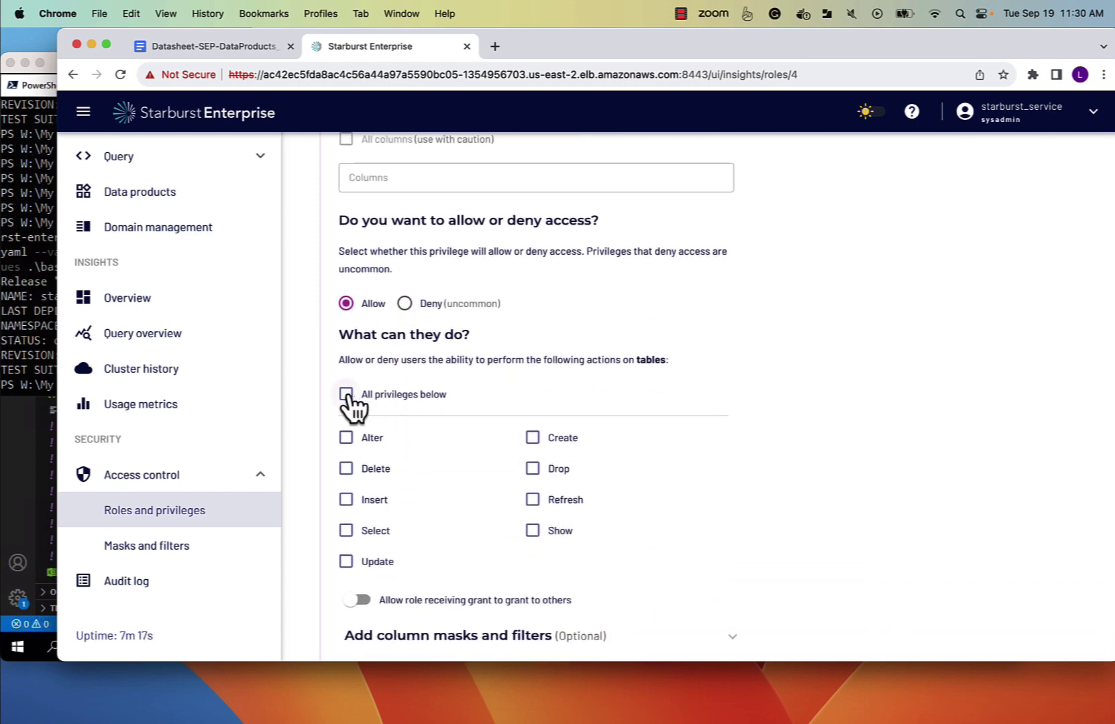
pyautogui.click(346, 396)
pyautogui.scroll(-2, 448, 557)
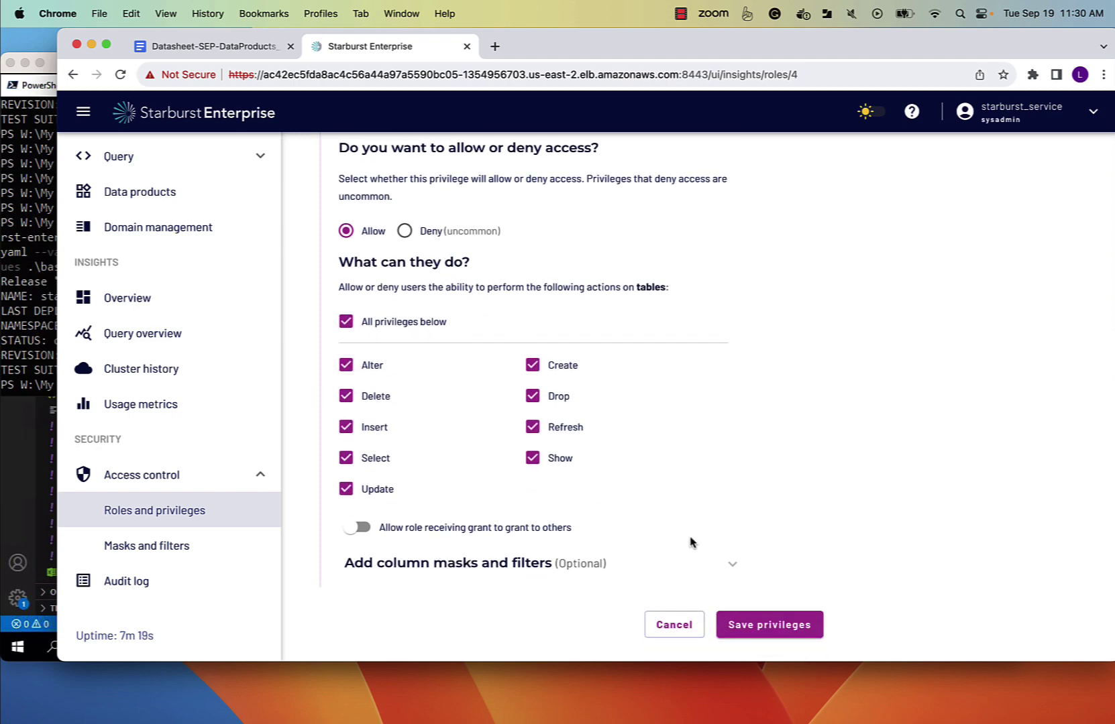
pyautogui.click(758, 624)
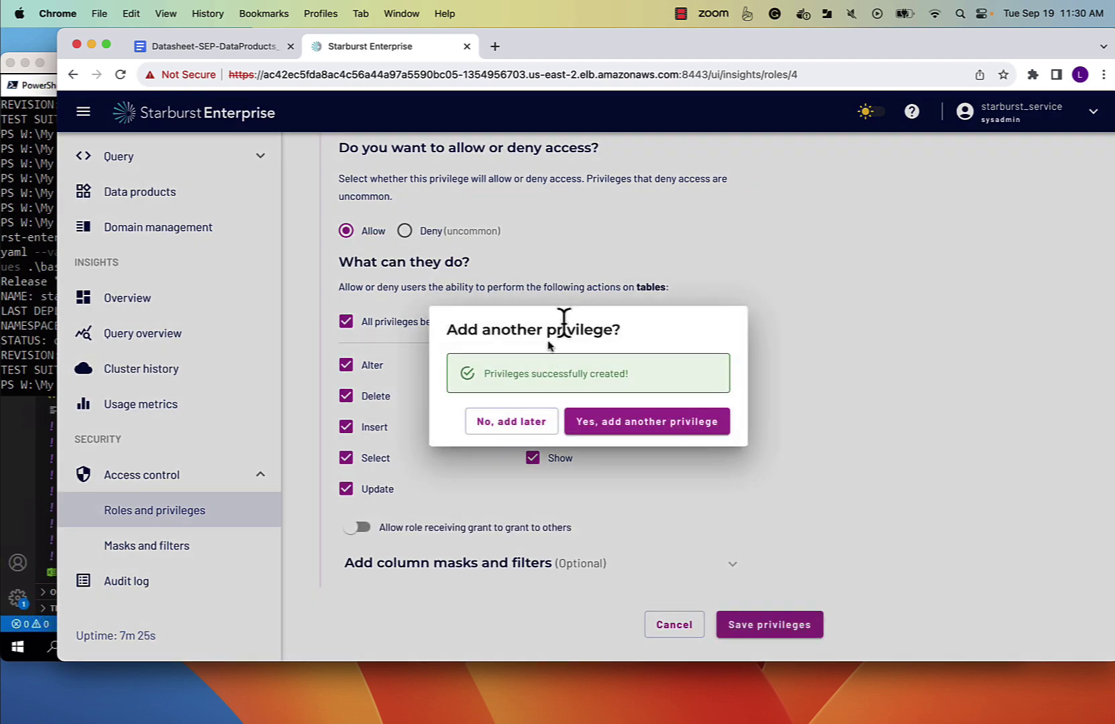
# Assign the dataproducts_admins role to the starburst_service user.
pyautogui.click(510, 423)
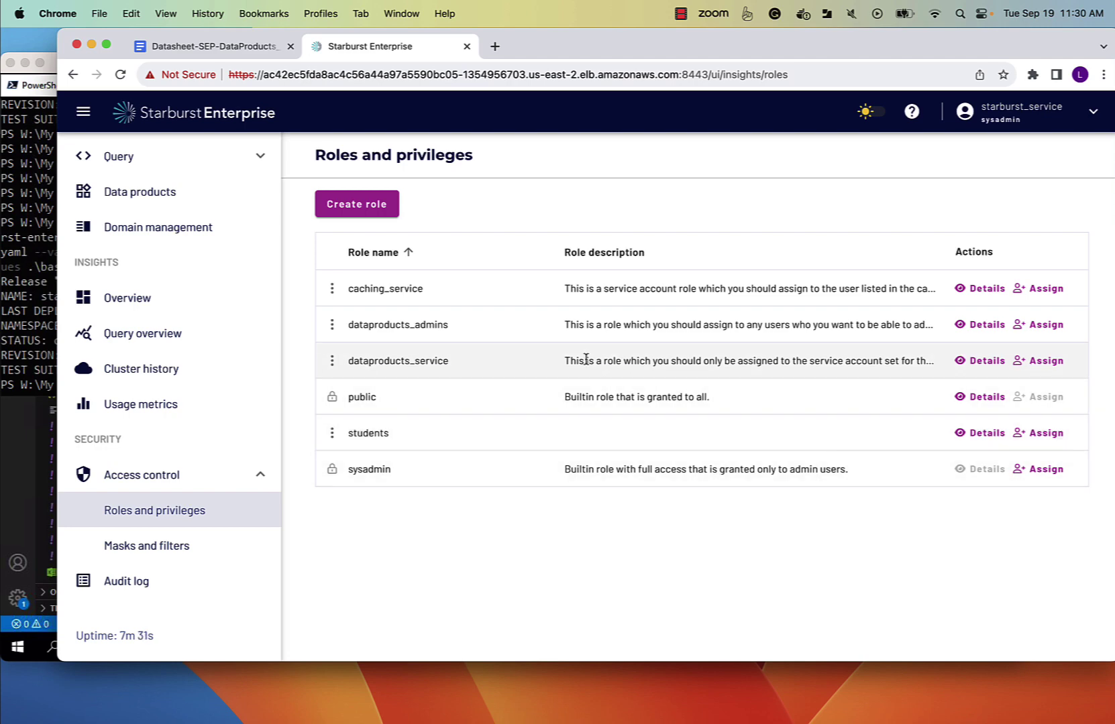
pyautogui.click(1058, 326)
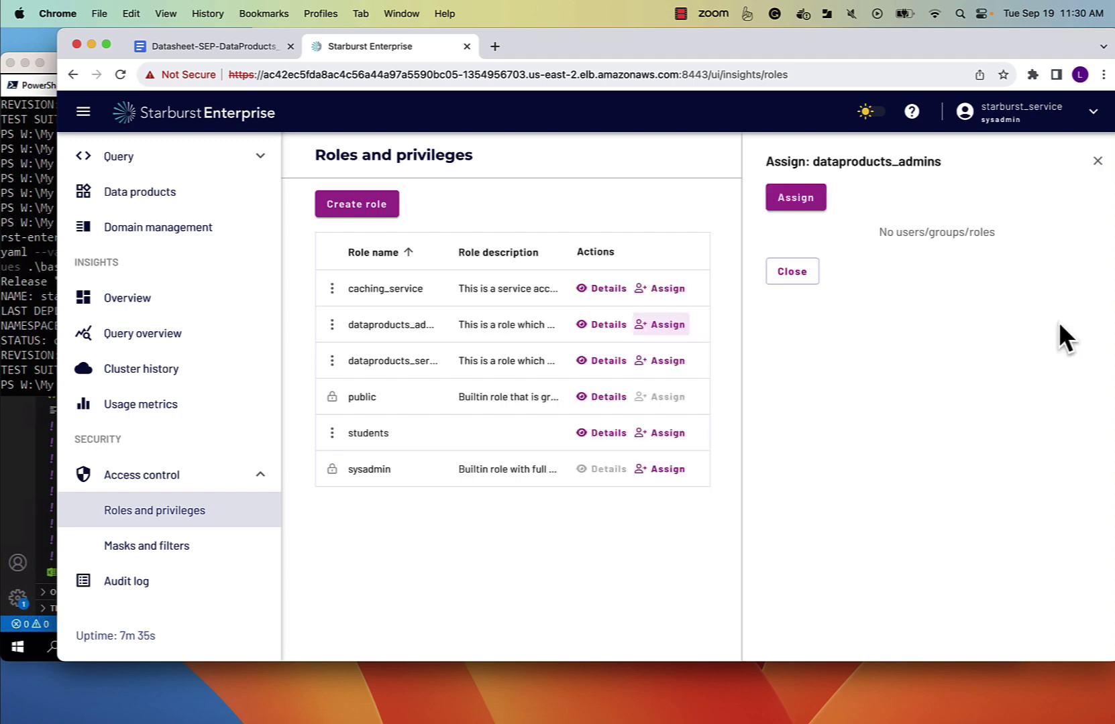
pyautogui.click(794, 199)
pyautogui.click(583, 397)
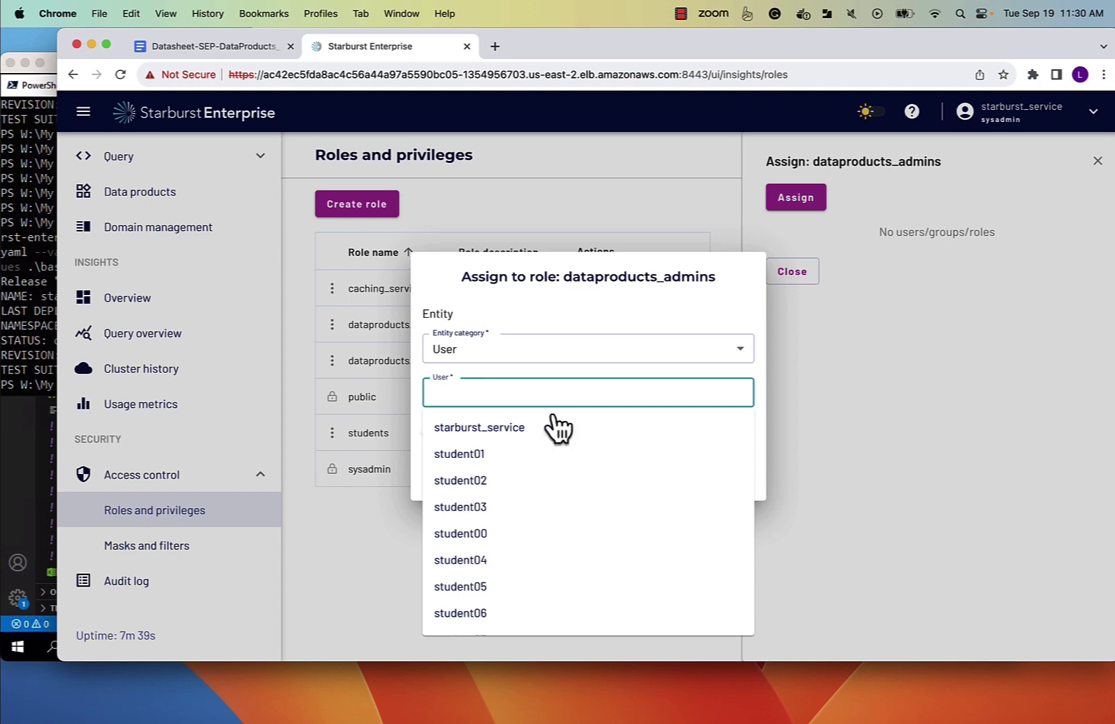
pyautogui.click(500, 430)
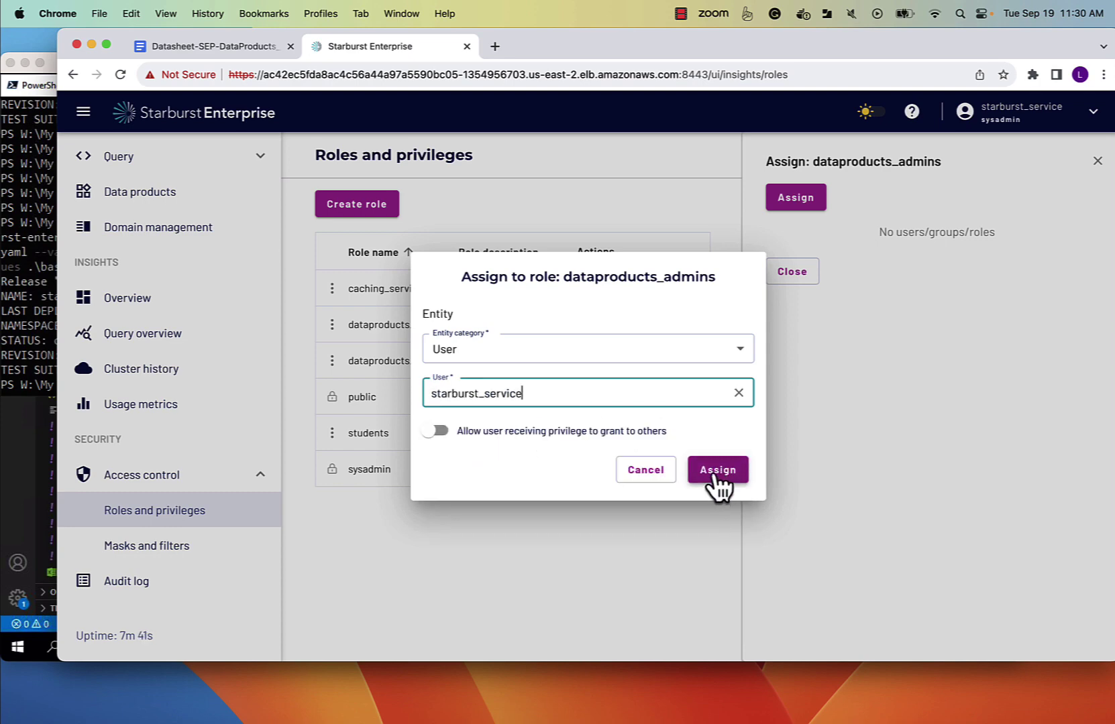
pyautogui.click(713, 472)
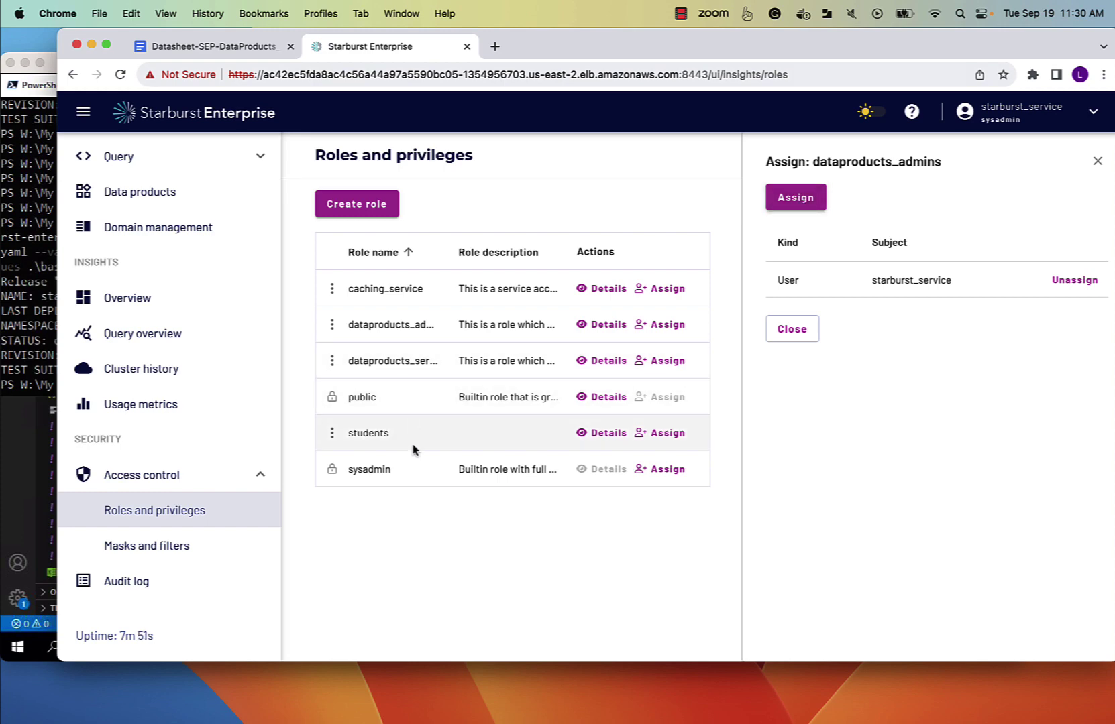
pyautogui.click(606, 289)
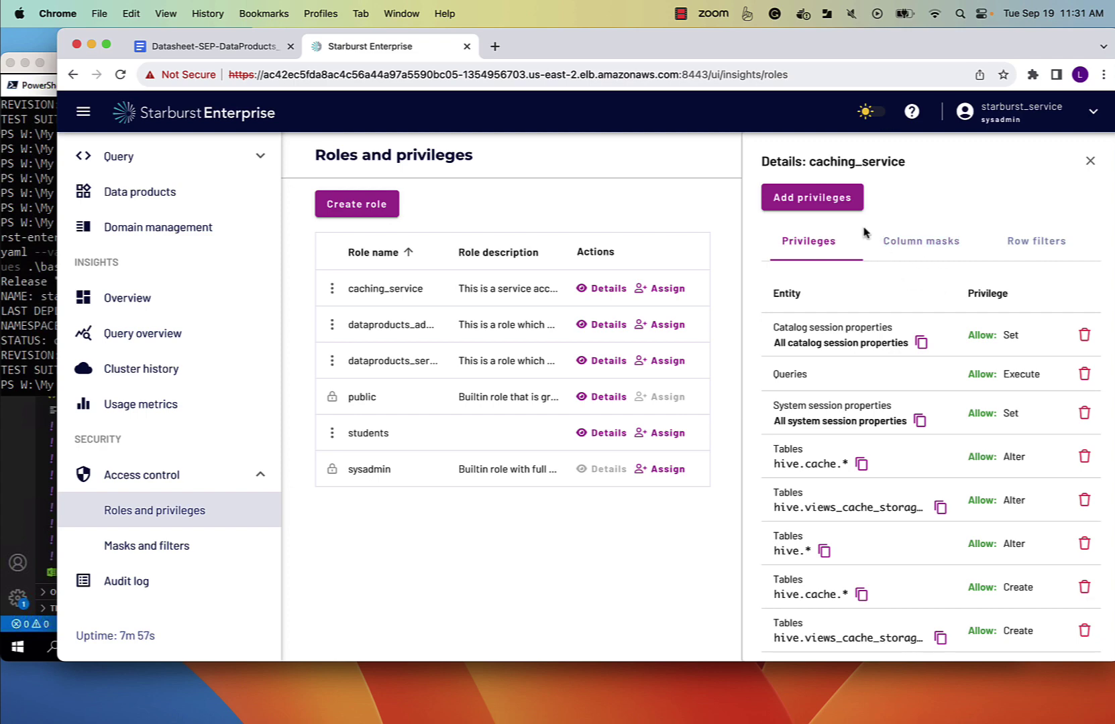
pyautogui.click(838, 201)
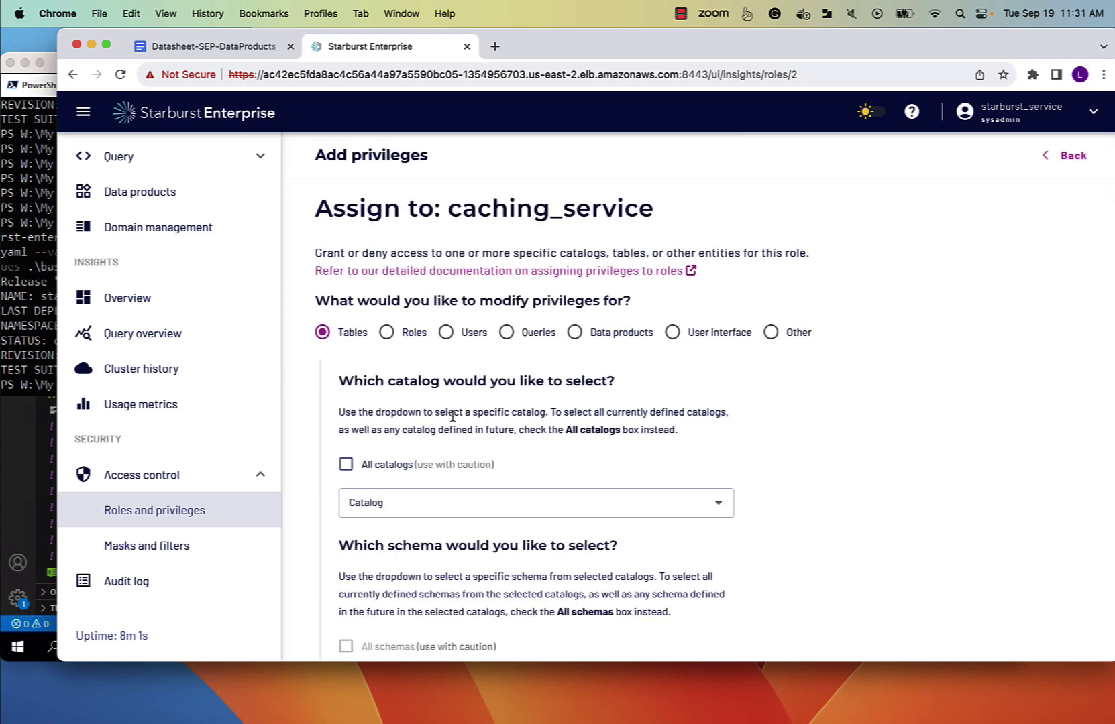
pyautogui.scroll(-3, 452, 416)
pyautogui.click(385, 342)
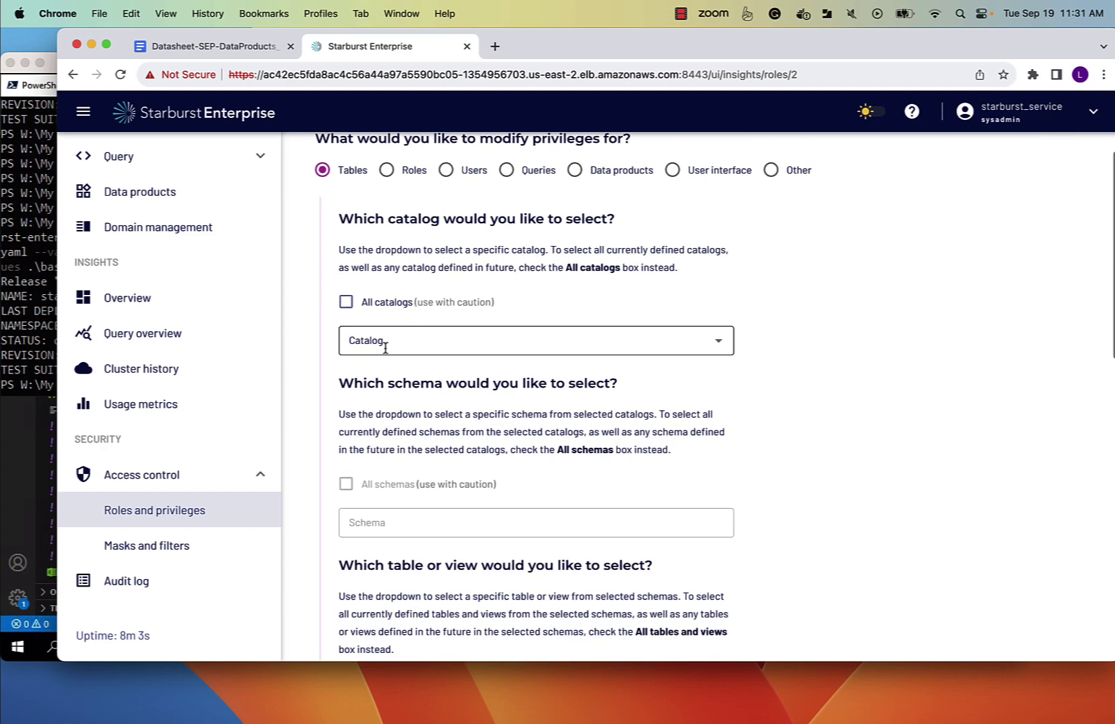
pyautogui.click(366, 430)
pyautogui.scroll(-2, 536, 414)
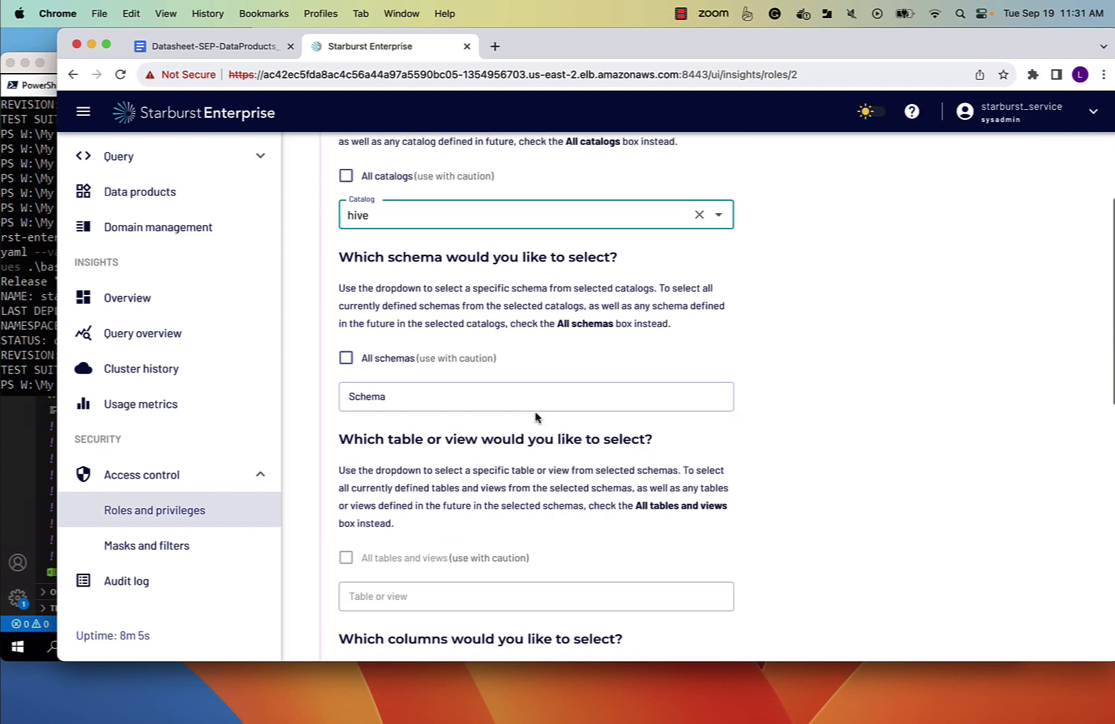
pyautogui.click(345, 358)
pyautogui.scroll(-3, 349, 376)
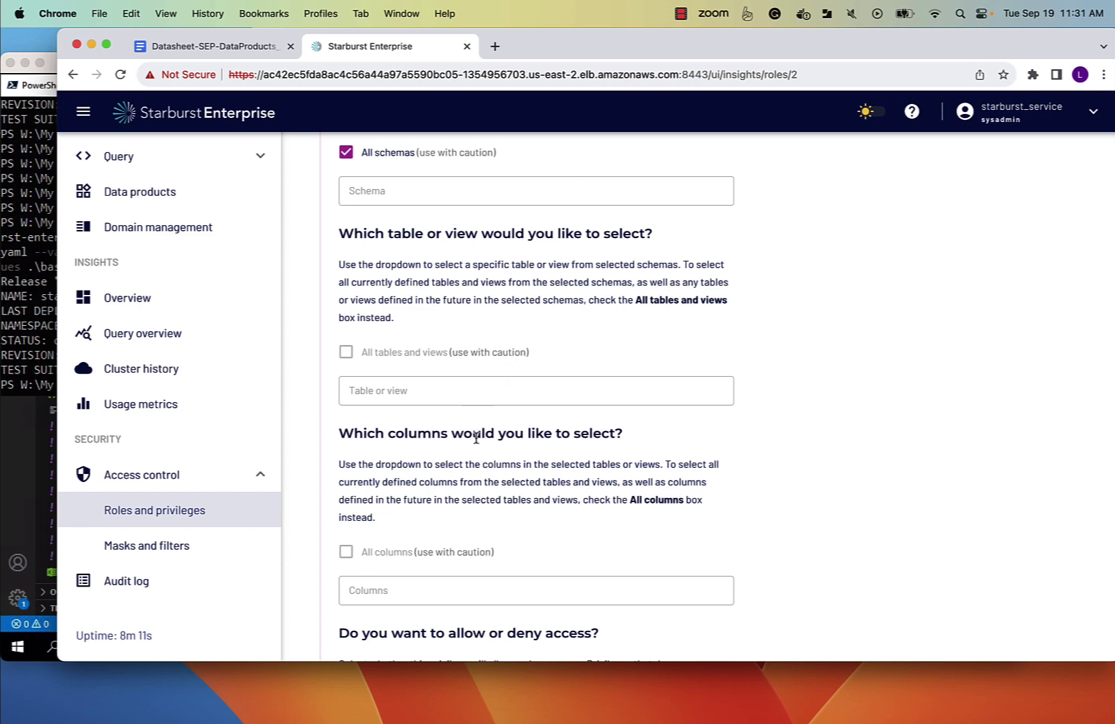
pyautogui.scroll(-4, 475, 438)
pyautogui.scroll(-2, 415, 517)
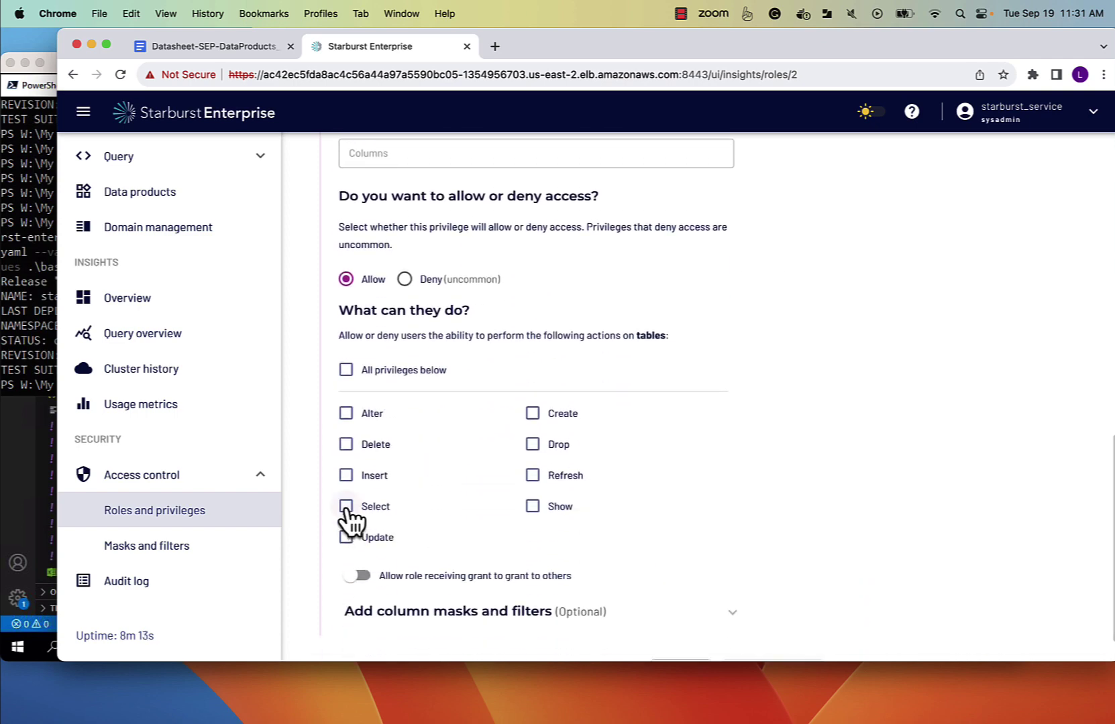
pyautogui.click(347, 507)
pyautogui.scroll(-1, 415, 508)
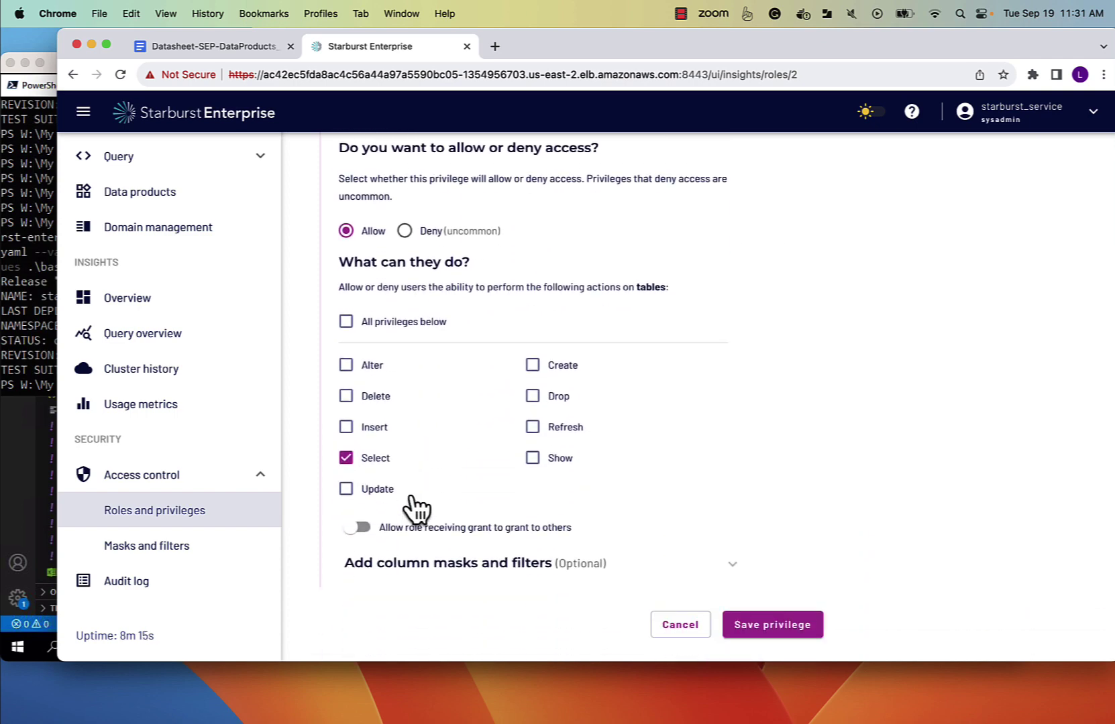
pyautogui.scroll(7, 414, 509)
pyautogui.scroll(5, 413, 497)
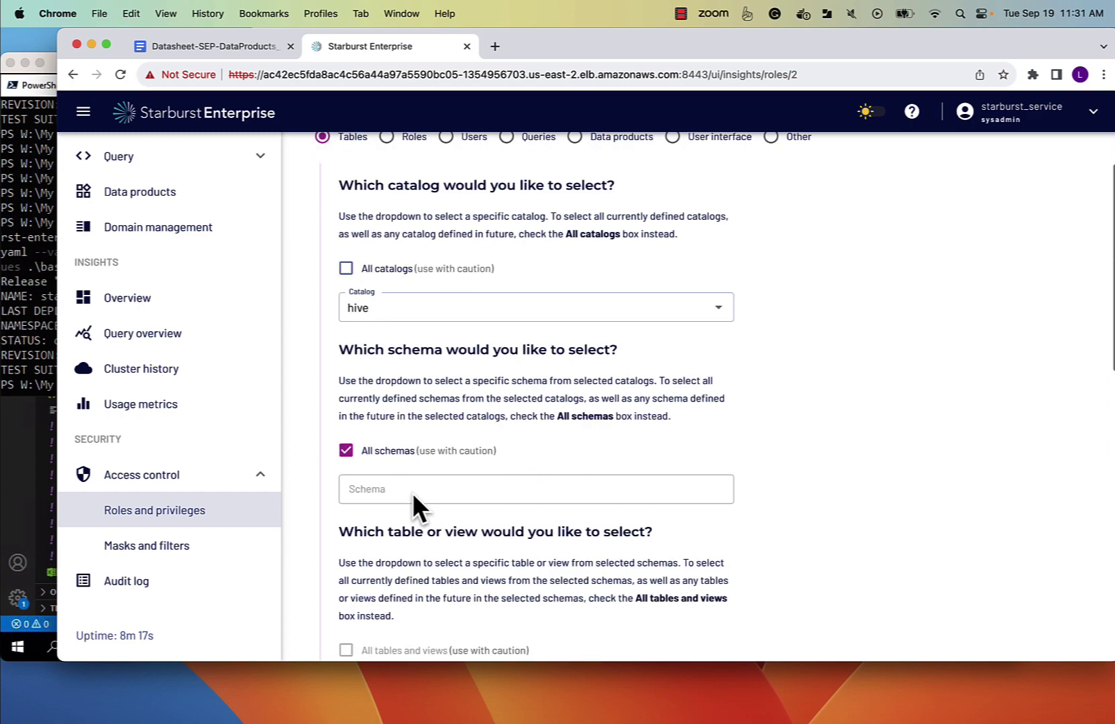
pyautogui.scroll(1, 413, 500)
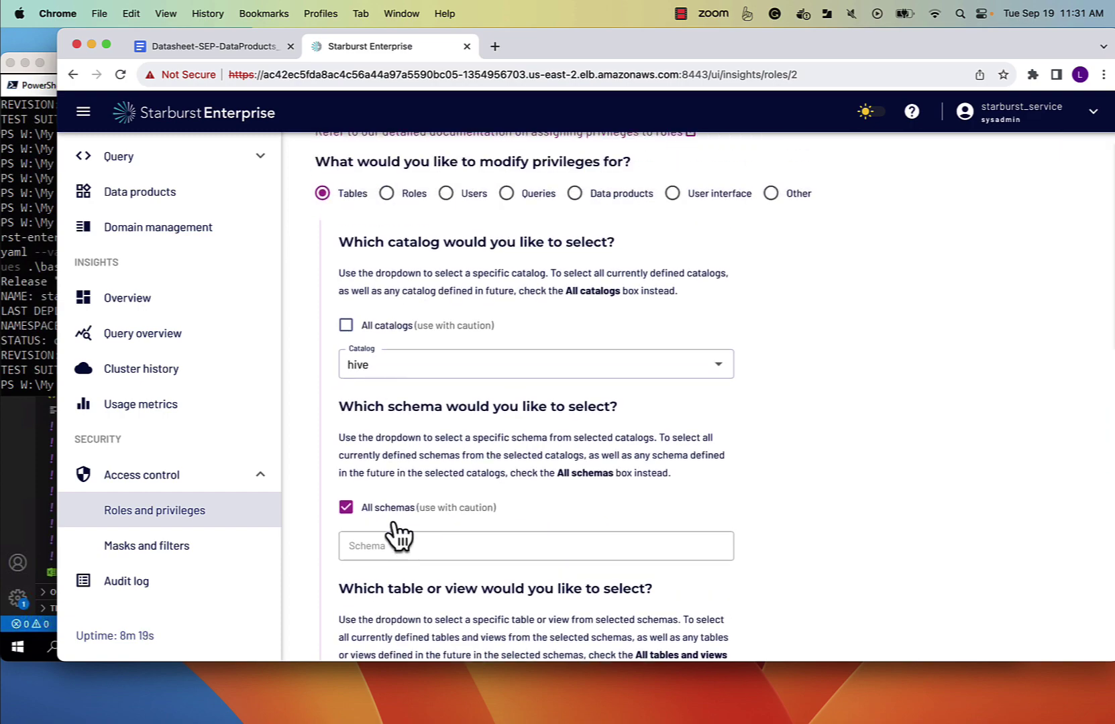
pyautogui.scroll(-13, 395, 530)
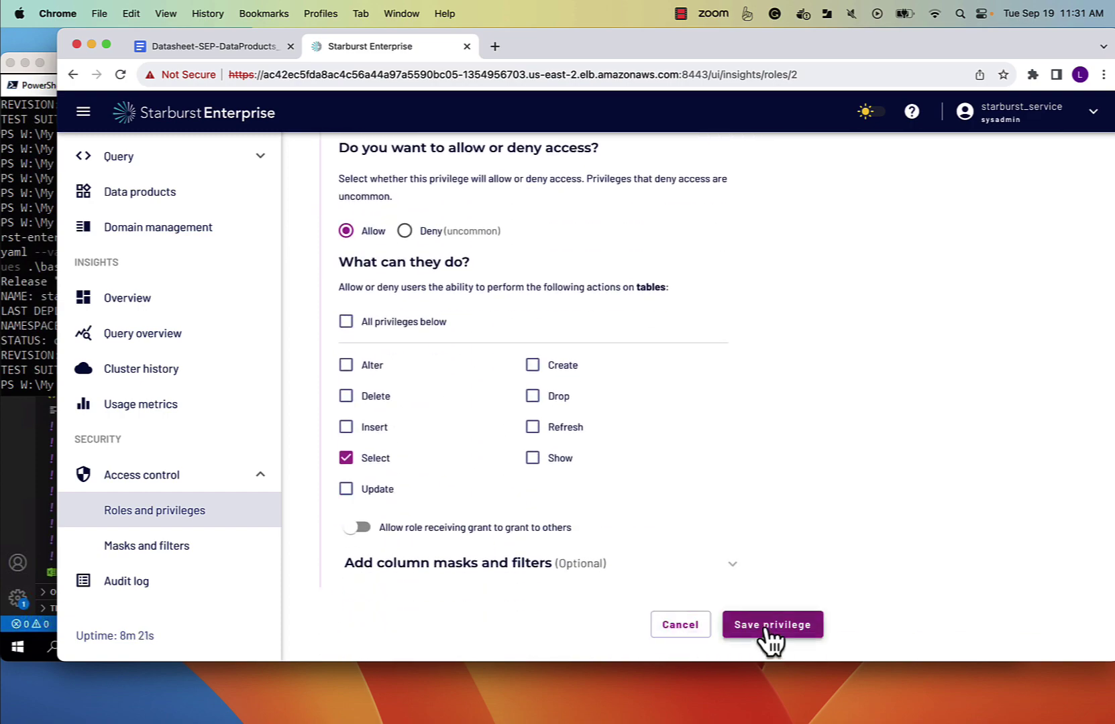
pyautogui.click(767, 625)
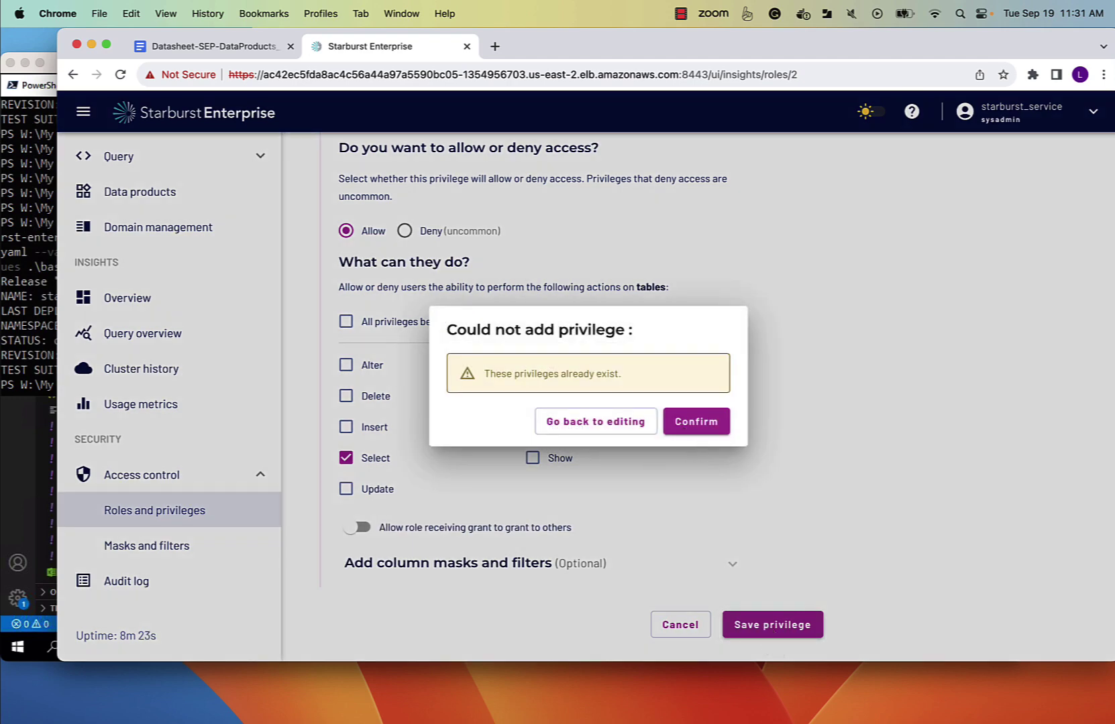
pyautogui.click(694, 426)
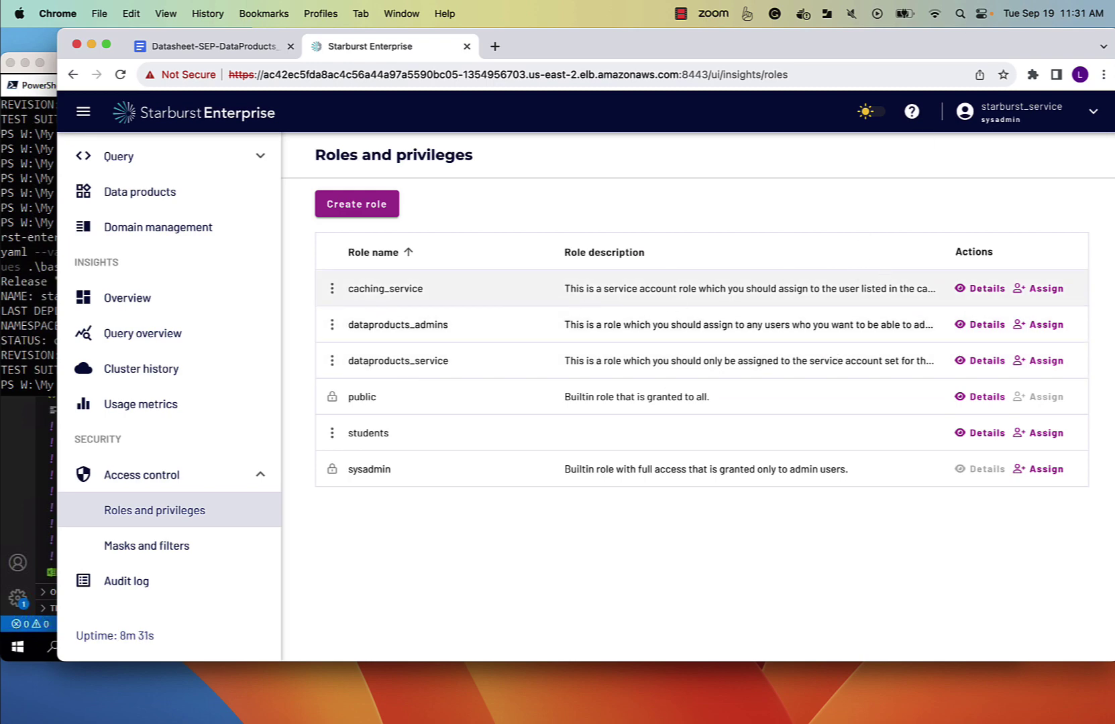
# Start a new privilege for caching_service scoped to the tpch catalog and sf1 schema.
pyautogui.click(985, 289)
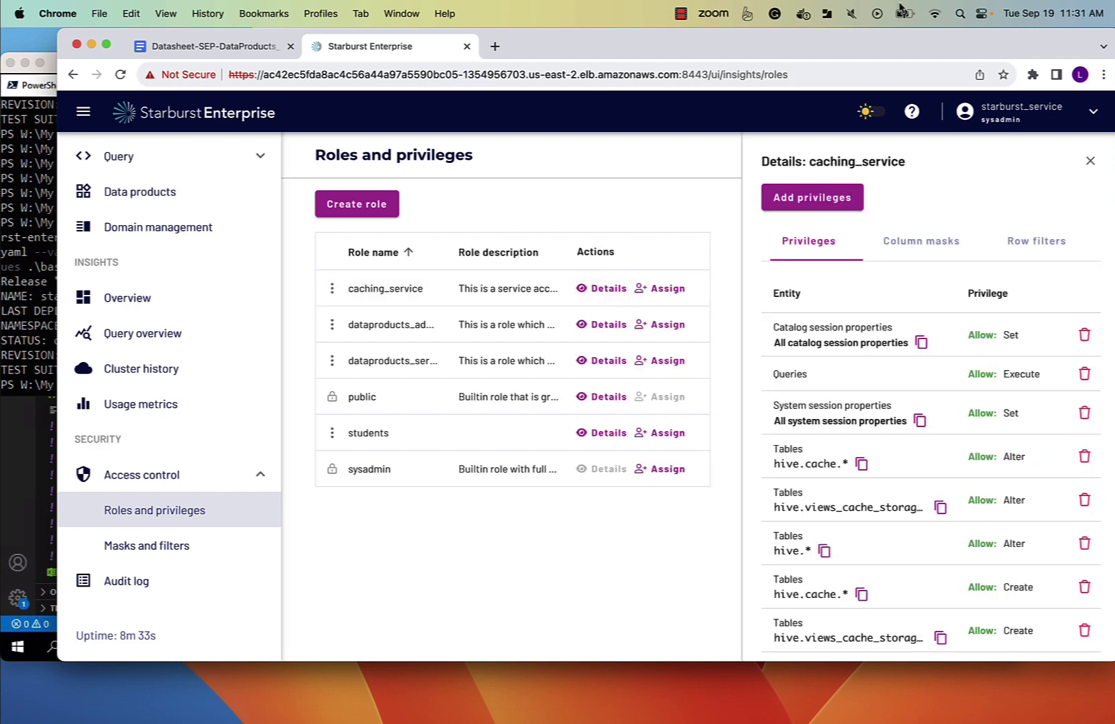
pyautogui.click(816, 205)
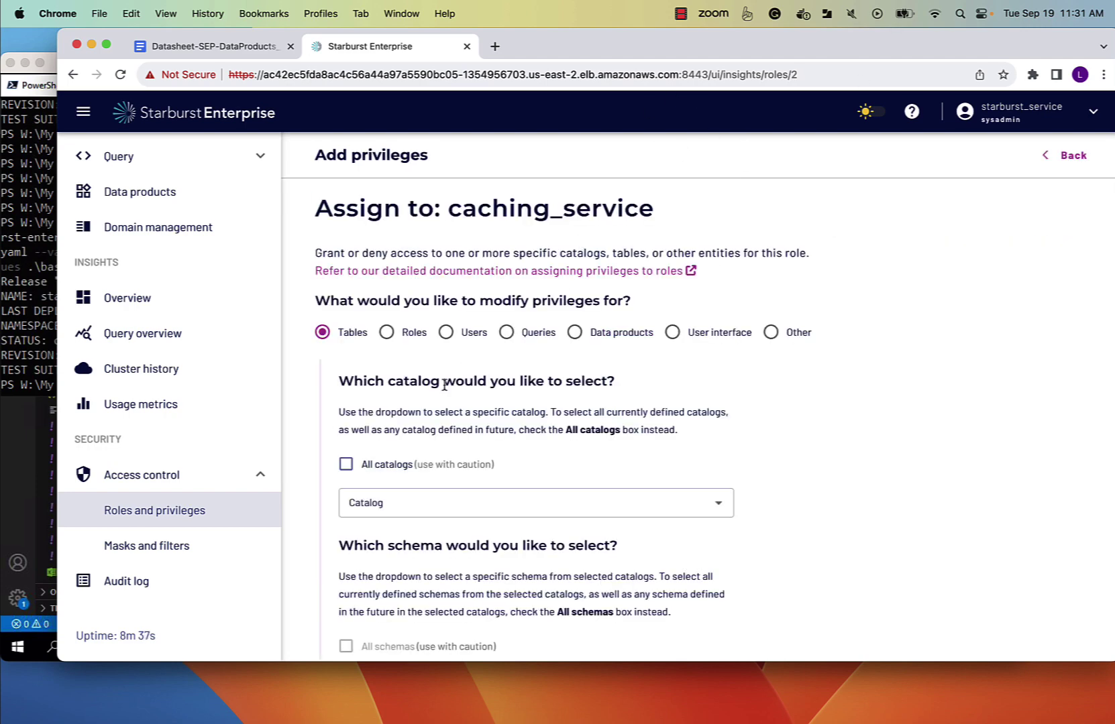
pyautogui.scroll(-1, 444, 385)
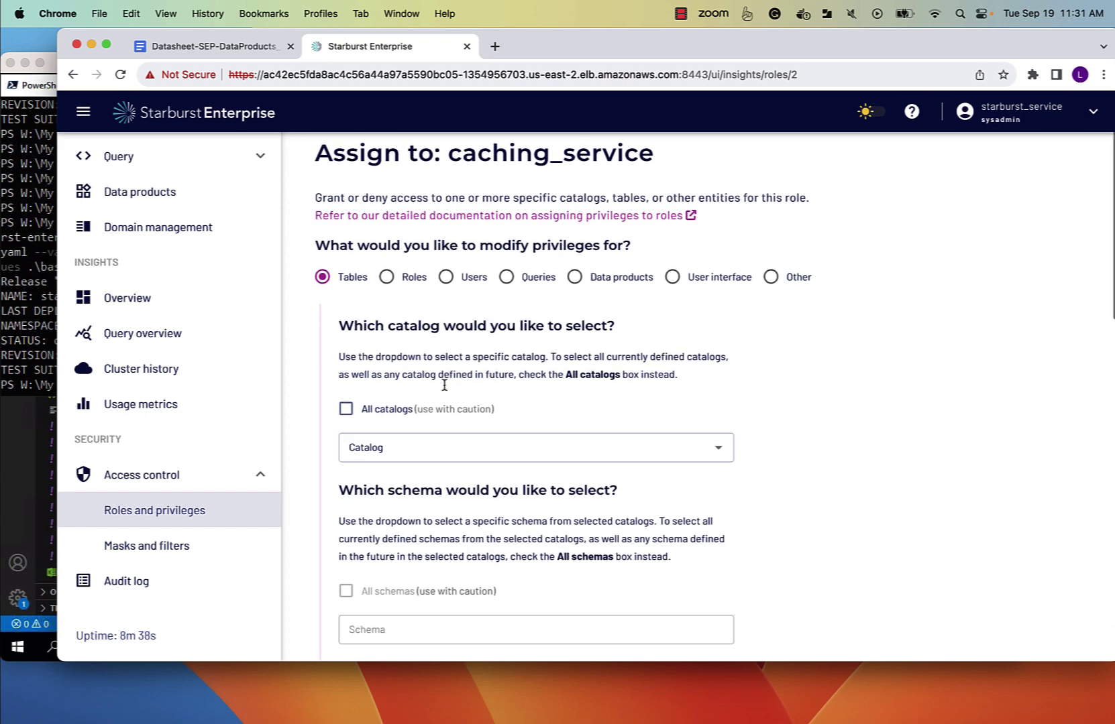
pyautogui.click(368, 456)
pyautogui.scroll(-1, 379, 419)
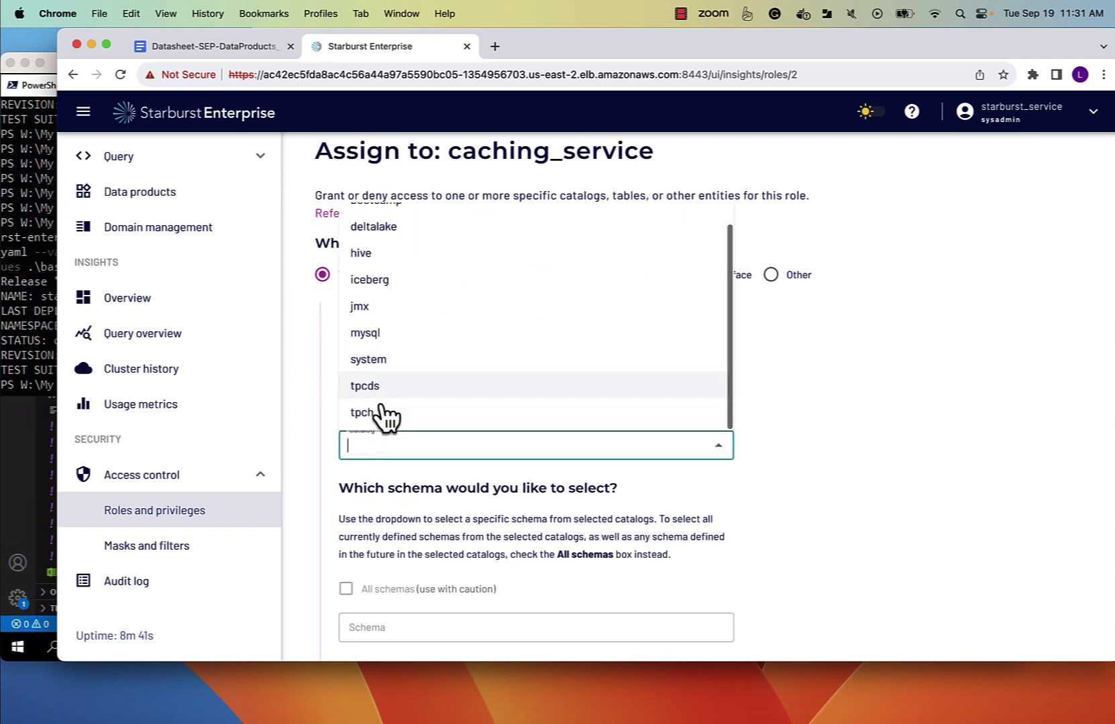
pyautogui.click(365, 414)
pyautogui.scroll(-5, 515, 398)
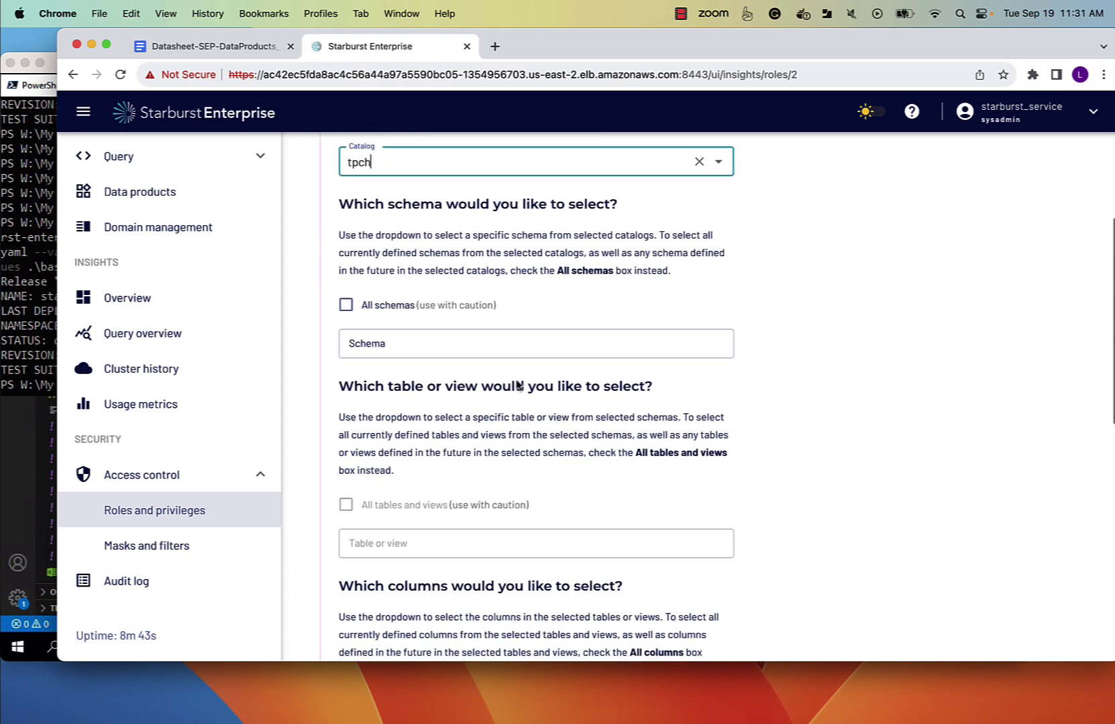
pyautogui.click(443, 345)
pyautogui.click(402, 379)
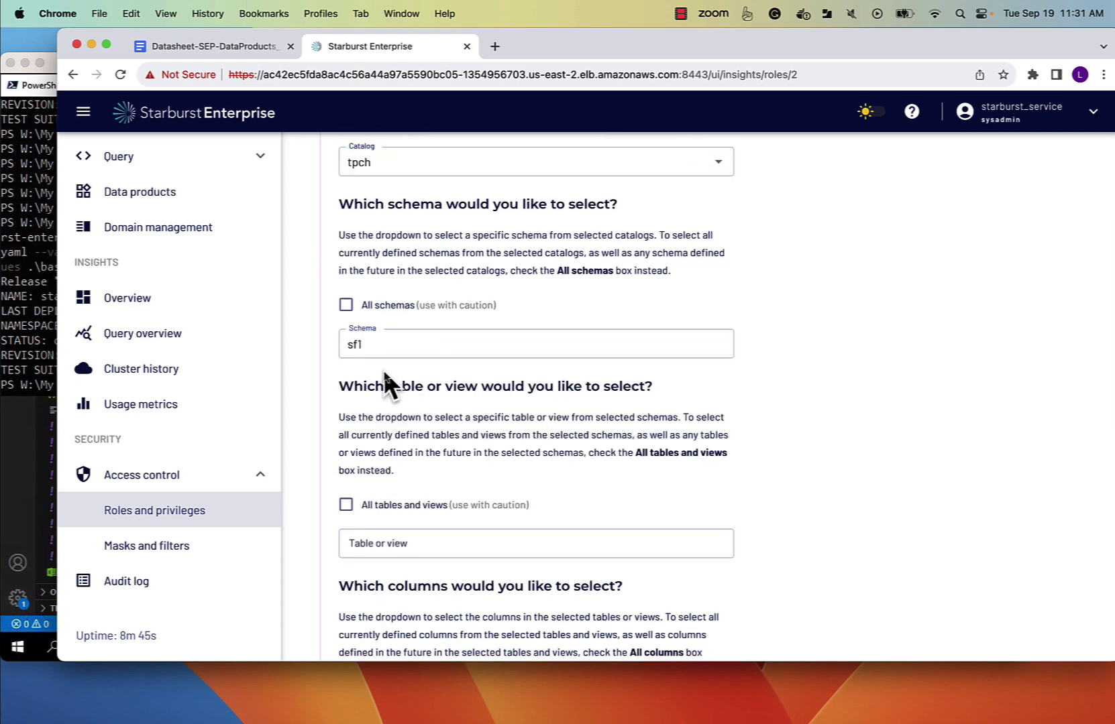
# Grant Select on all tables and views in sf1, save it, and add no further privileges.
pyautogui.scroll(-3, 894, 409)
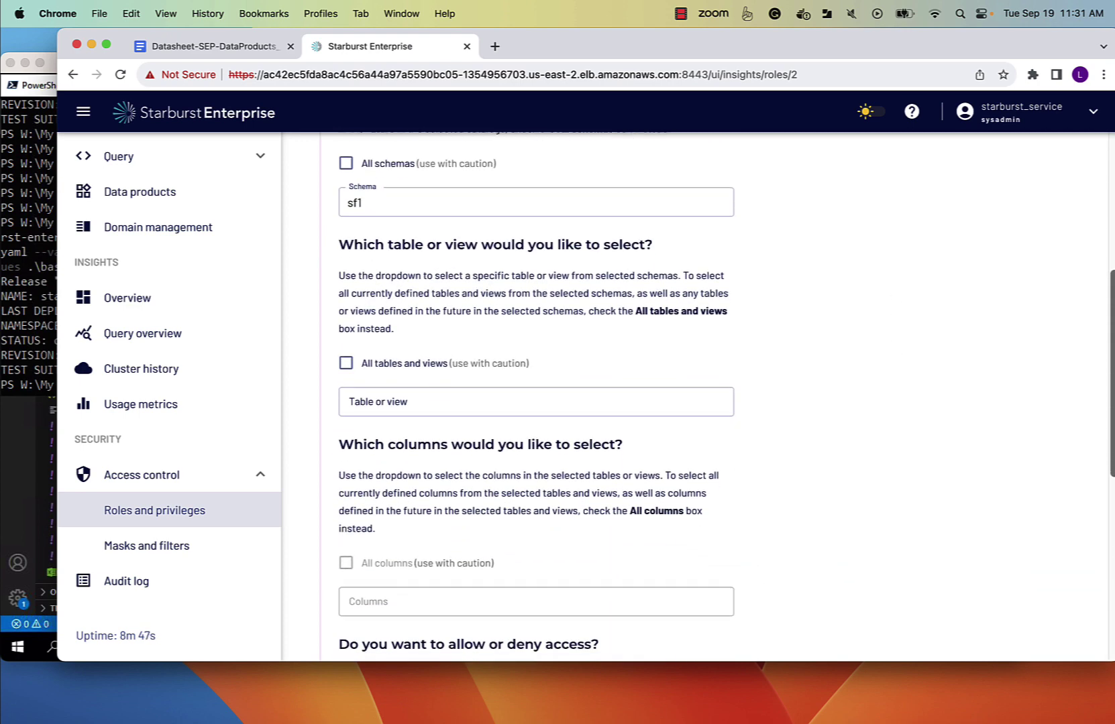
pyautogui.click(345, 364)
pyautogui.scroll(-5, 489, 403)
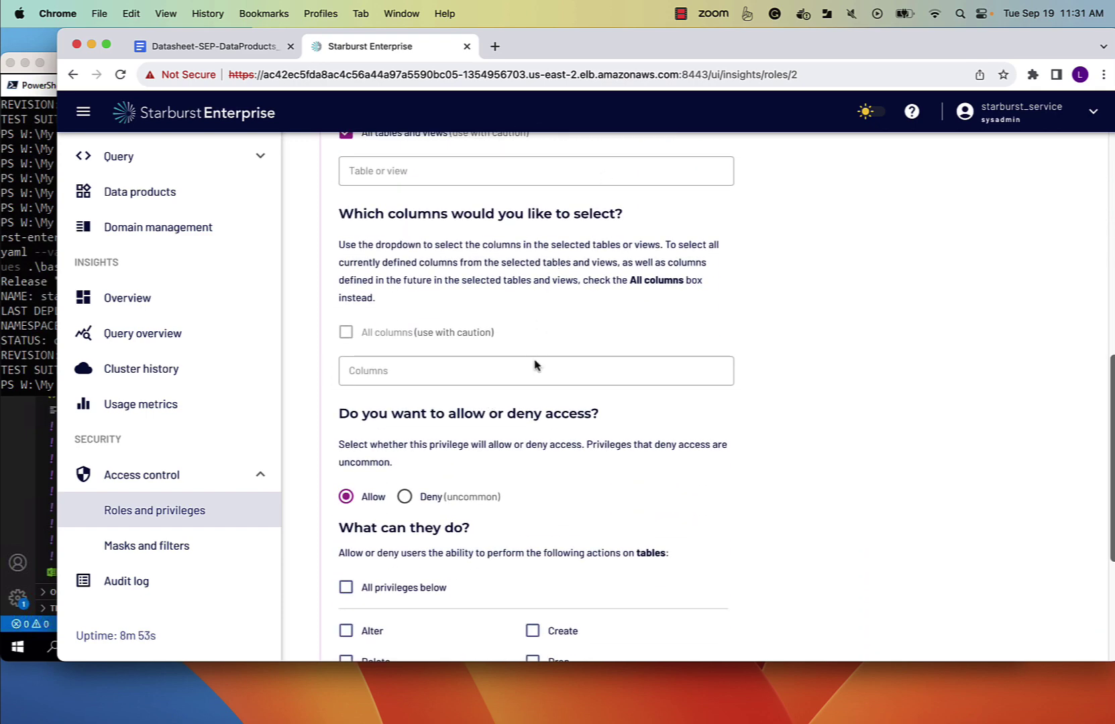
pyautogui.scroll(-6, 346, 478)
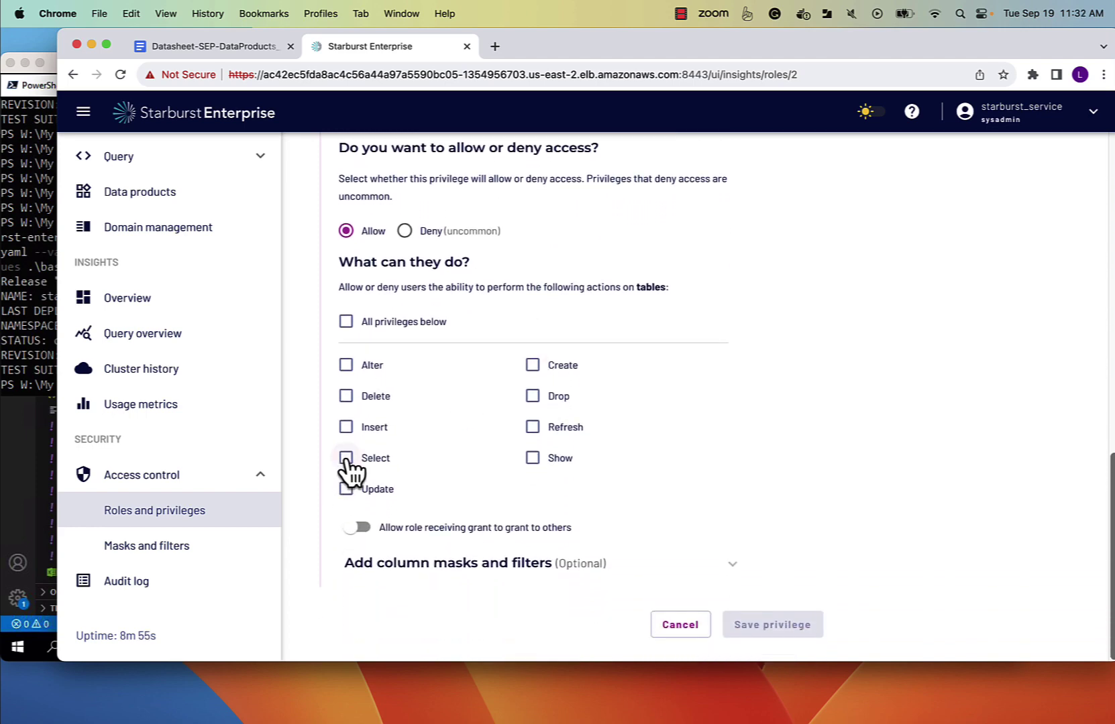
pyautogui.click(346, 459)
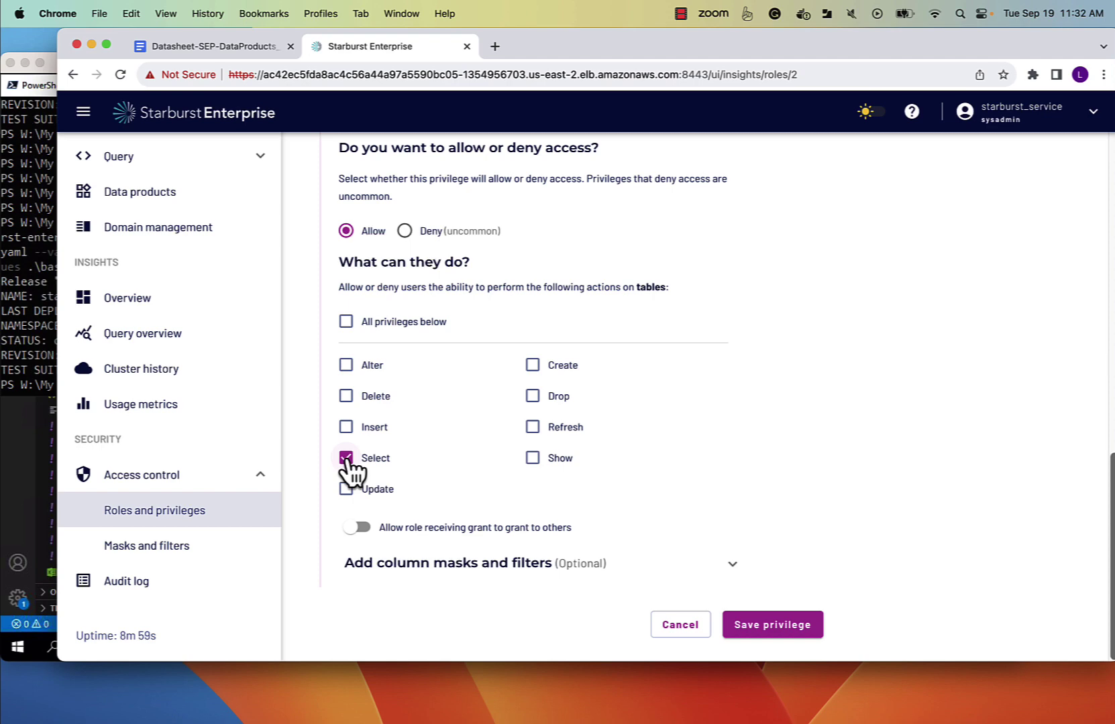
pyautogui.click(756, 630)
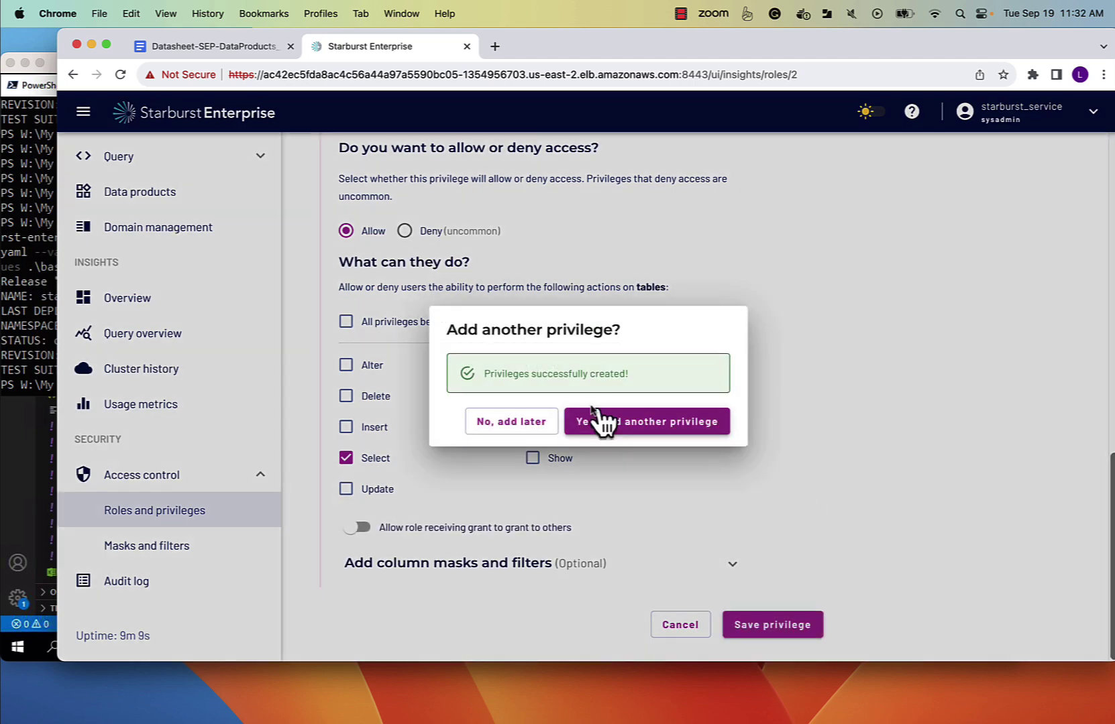
pyautogui.click(513, 423)
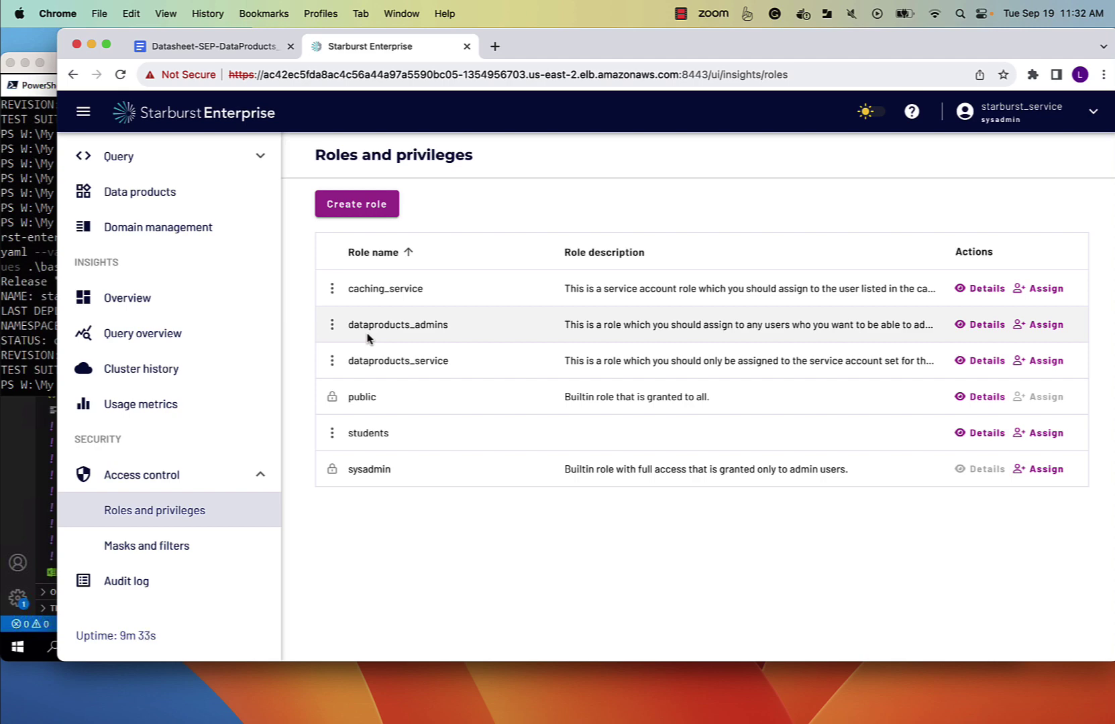
# Go to the Data products page from the sidebar and confirm no data products exist.
pyautogui.click(682, 14)
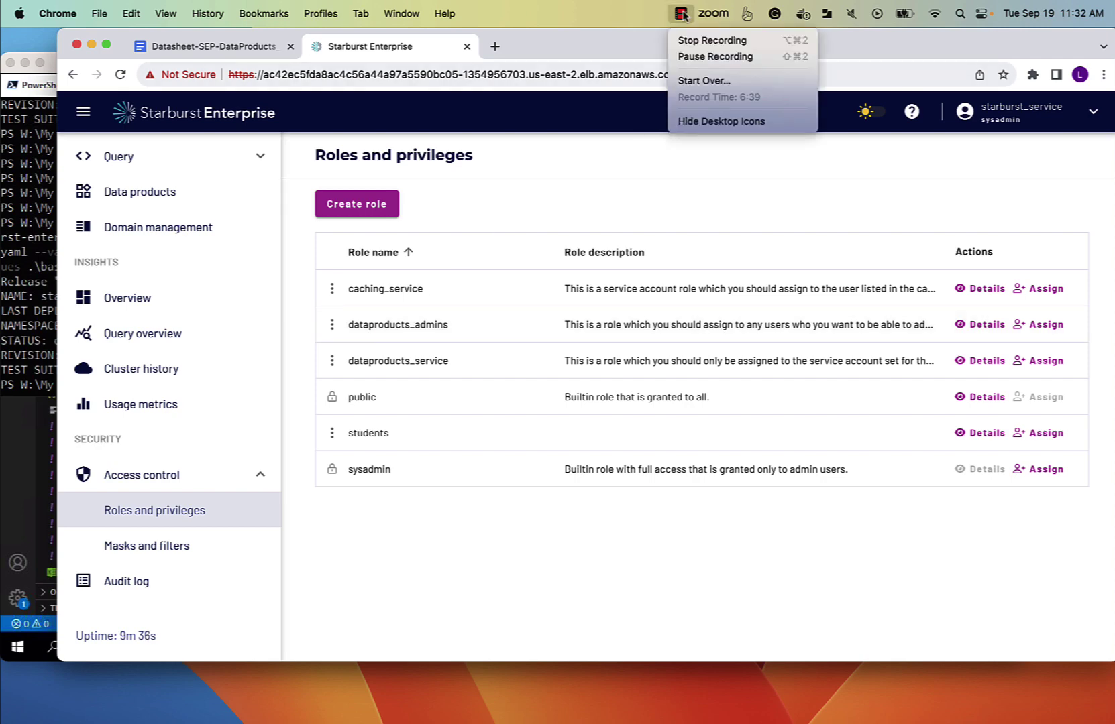
pyautogui.click(712, 42)
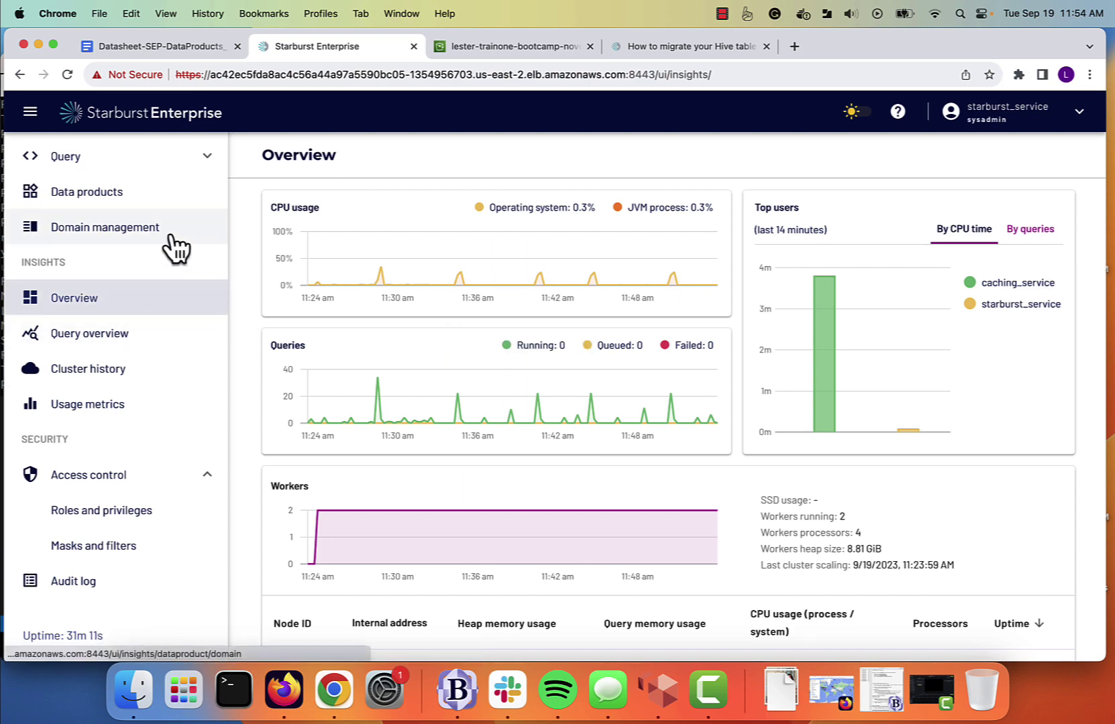
pyautogui.click(76, 194)
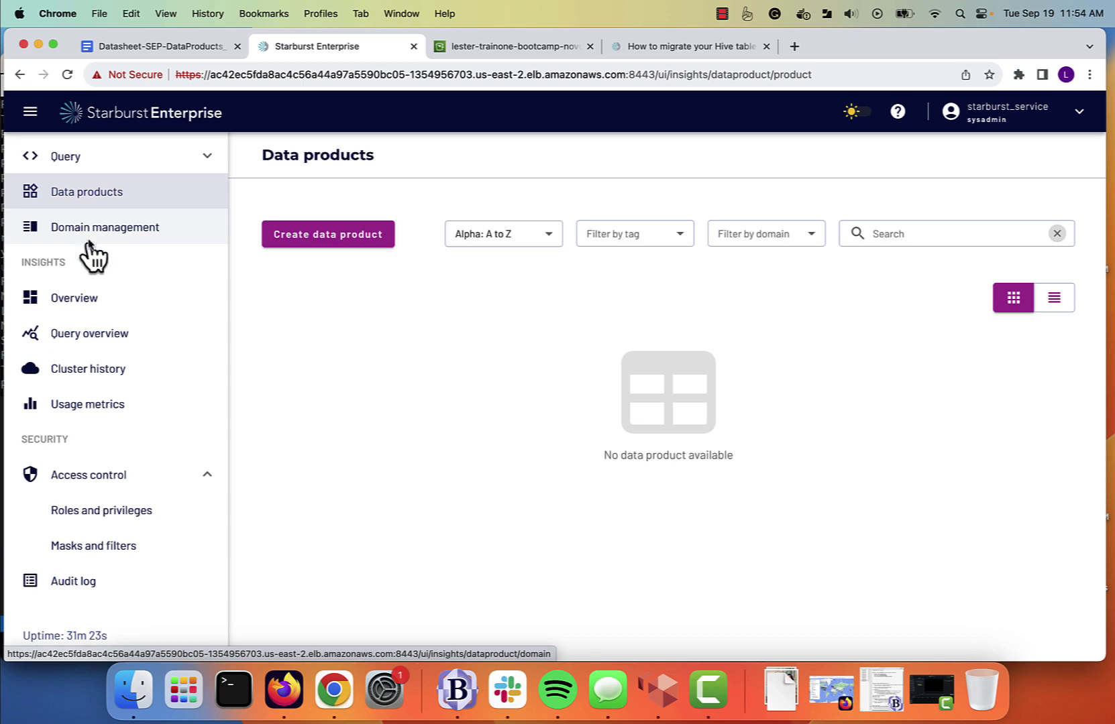
# Start a new domain named Sales and paste its sales-metrics description.
pyautogui.click(94, 236)
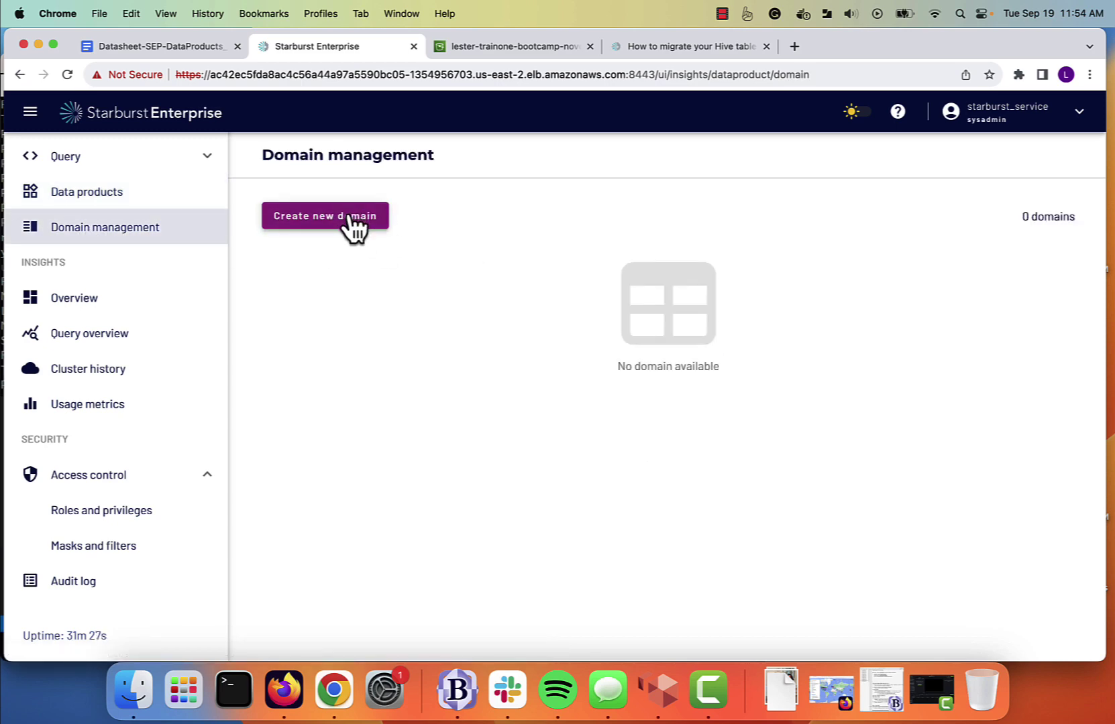
pyautogui.click(354, 228)
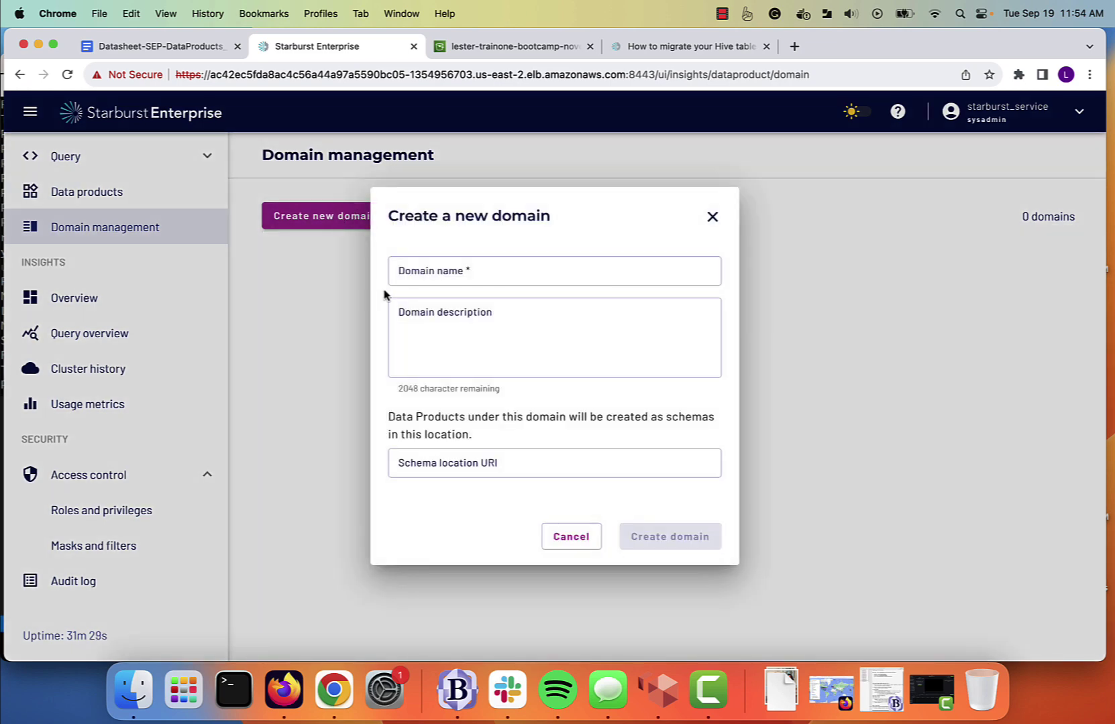
pyautogui.click(446, 275)
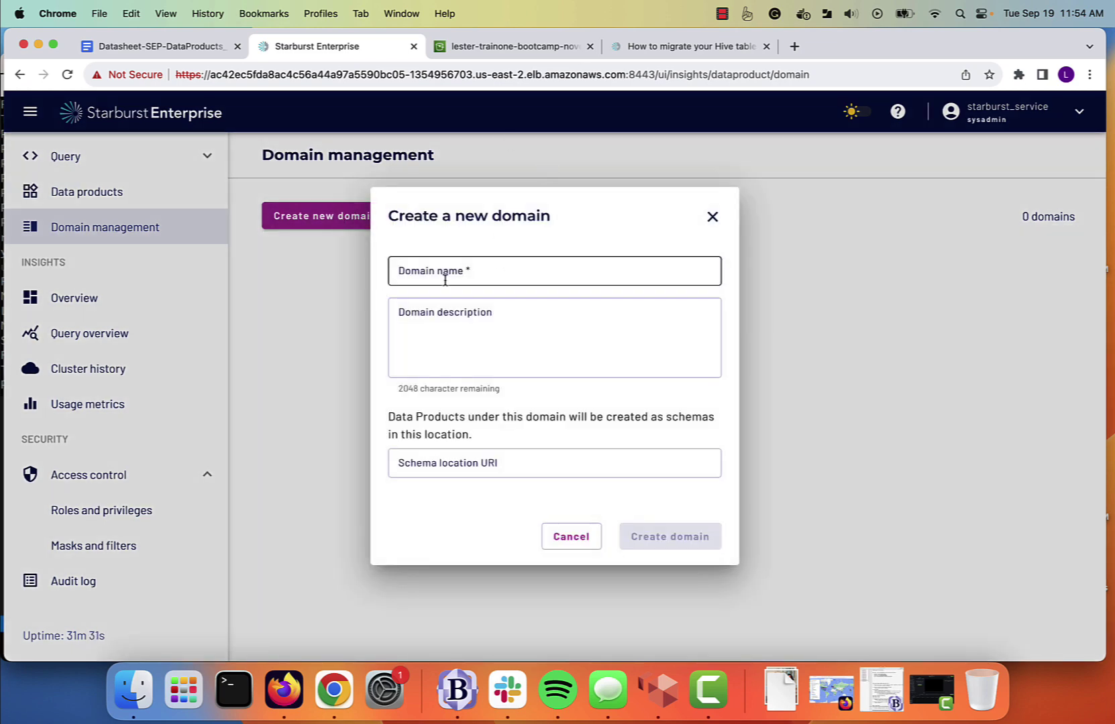
pyautogui.write('Sales')
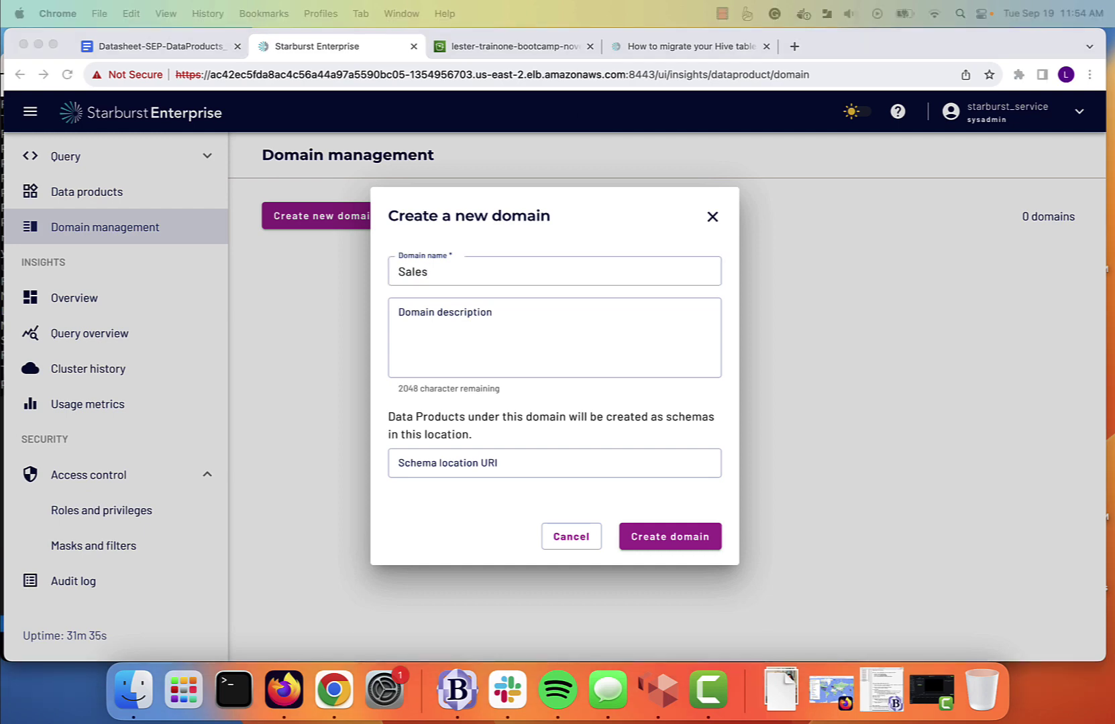
pyautogui.click(557, 343)
pyautogui.click(558, 339)
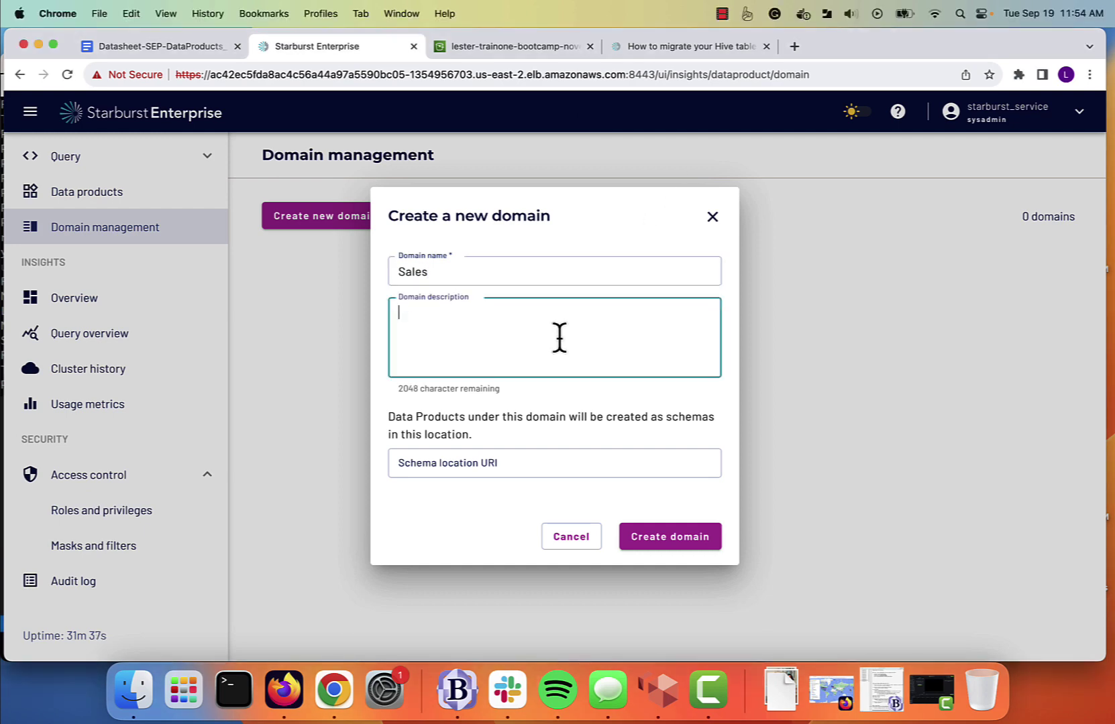
pyautogui.write('Sales metrics including order and revenue reporting.')
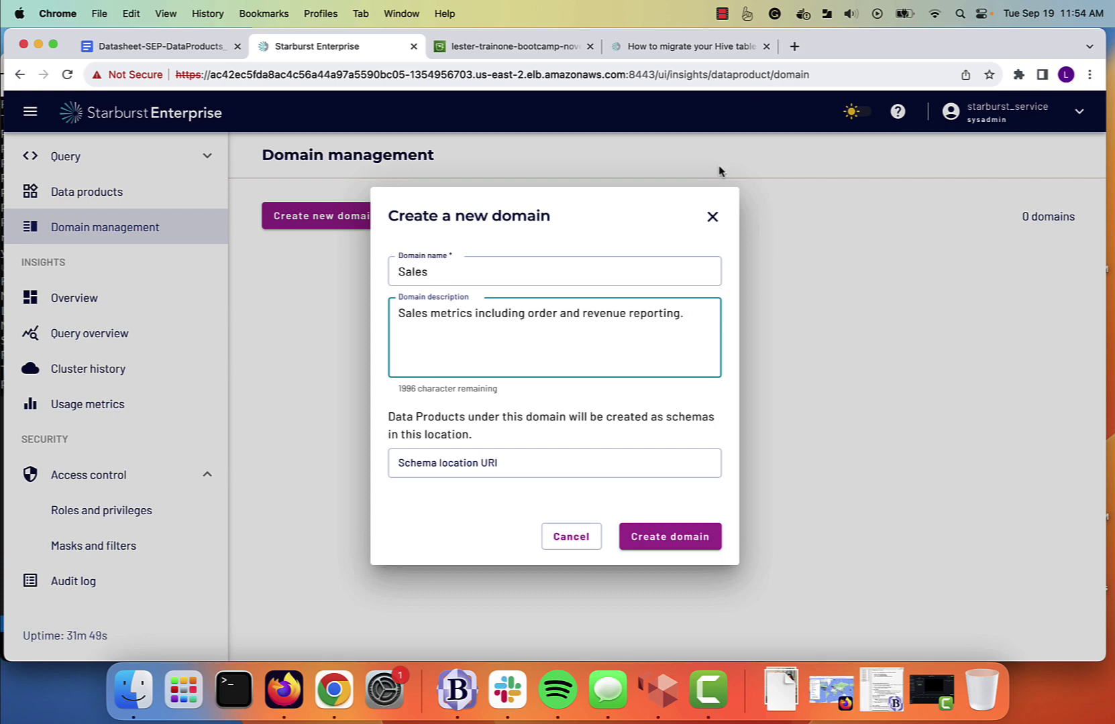
pyautogui.click(549, 47)
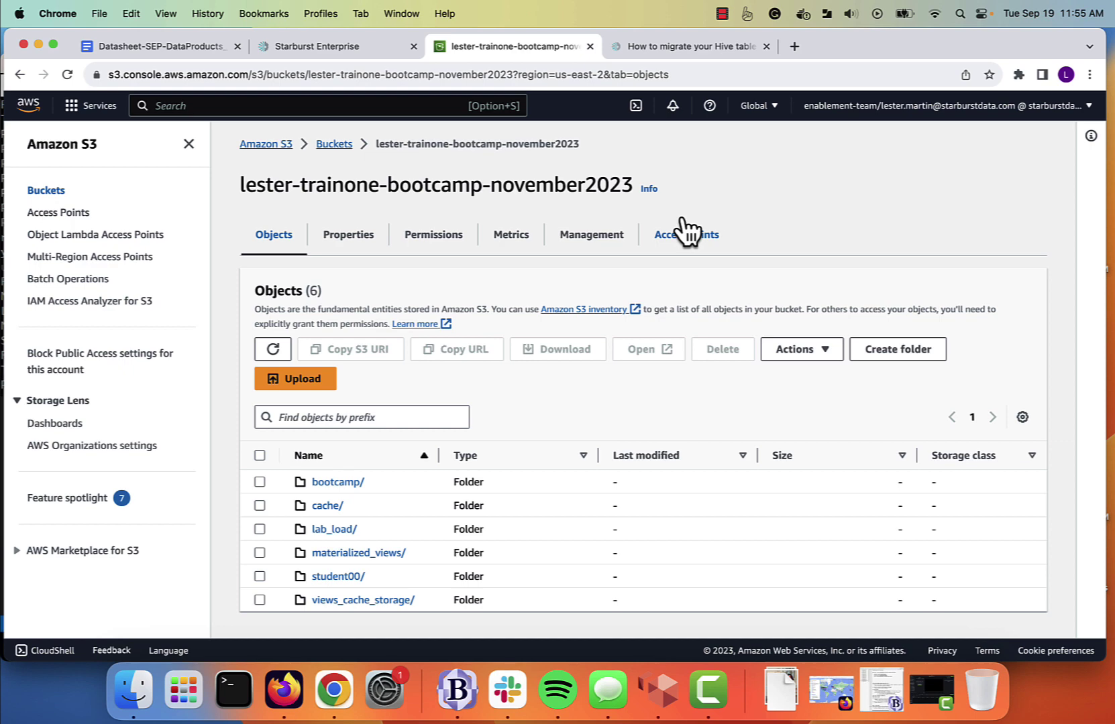
# Select the bucket name lester-trainone-bootcamp-november2023 in S3, then return to the domain's schema location field.
pyautogui.scroll(-1, 685, 231)
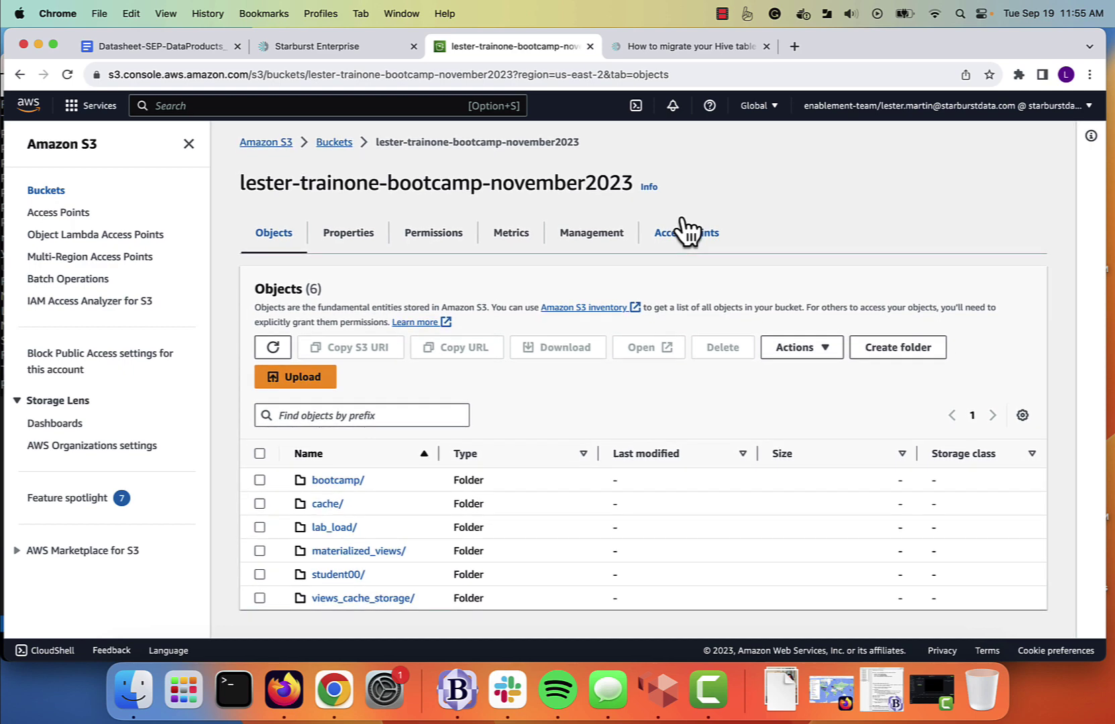
pyautogui.scroll(1, 671, 233)
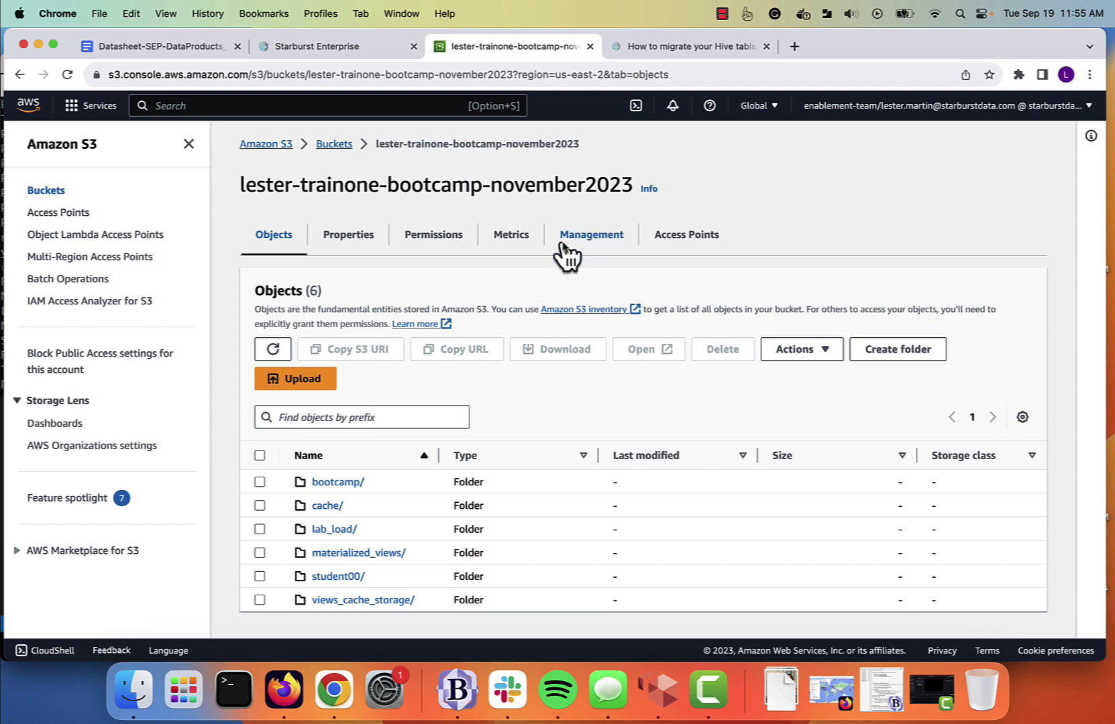
pyautogui.moveTo(376, 143); pyautogui.dragTo(575, 145)
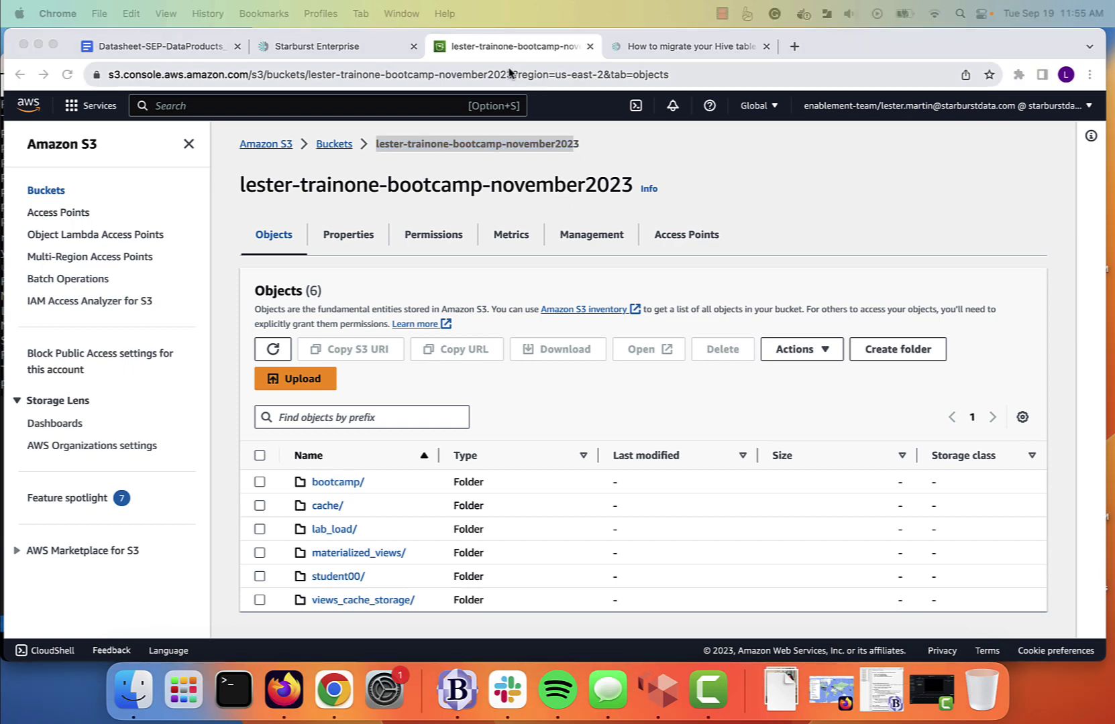
pyautogui.click(379, 52)
pyautogui.click(435, 462)
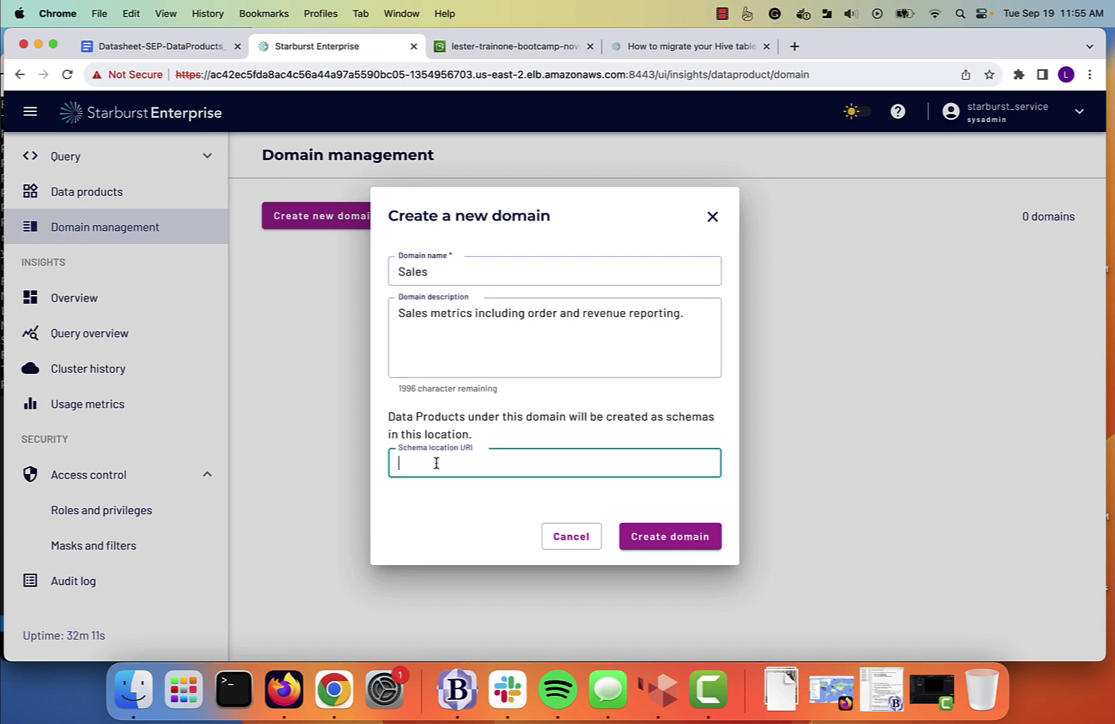
# Paste the template schema location URI and copy the full bucket name from S3.
pyautogui.write('s3a://your-s3-bucket/dataproducts/sales/')
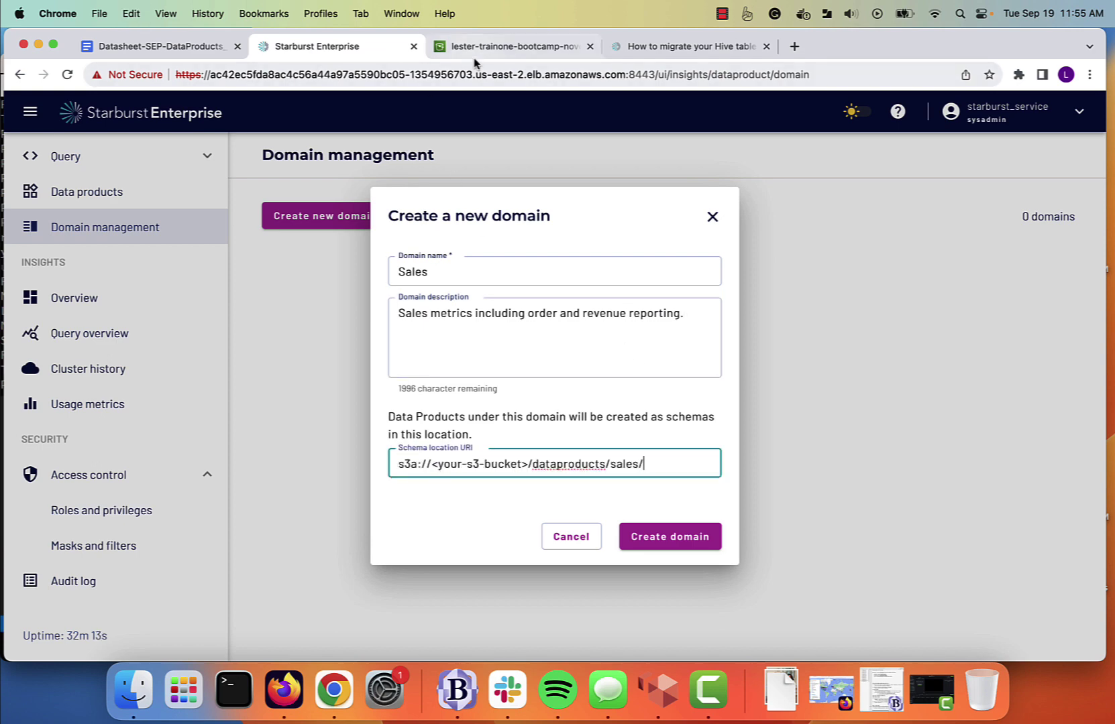
pyautogui.click(476, 48)
pyautogui.click(430, 144)
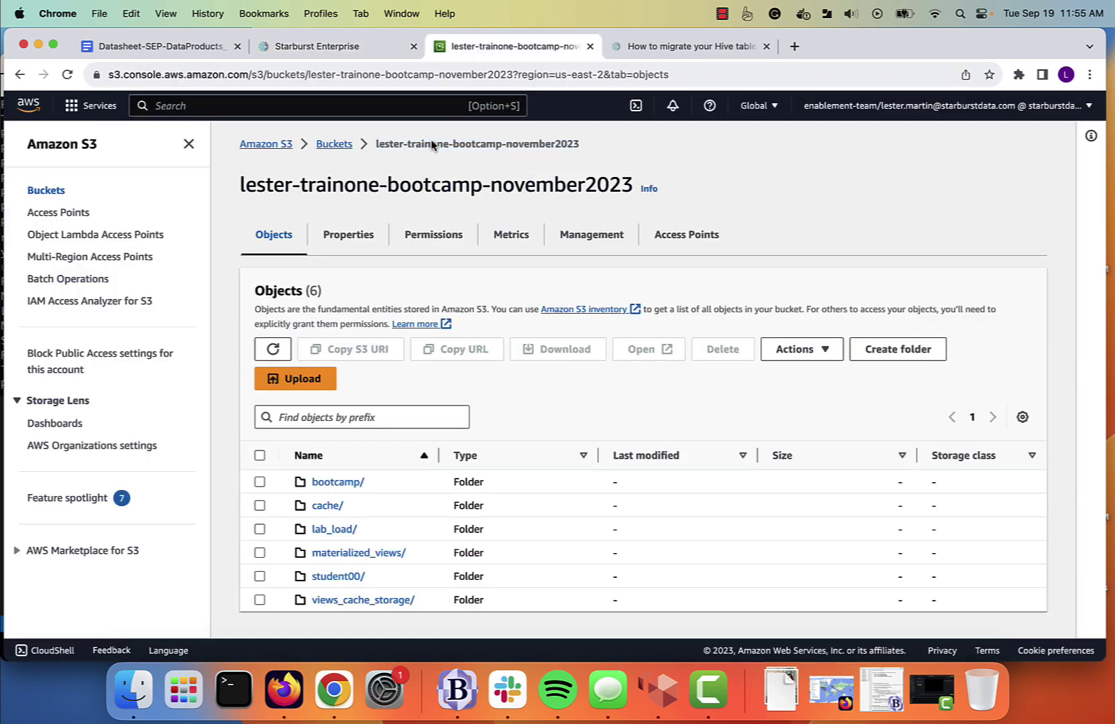
pyautogui.moveTo(373, 143); pyautogui.dragTo(579, 147)
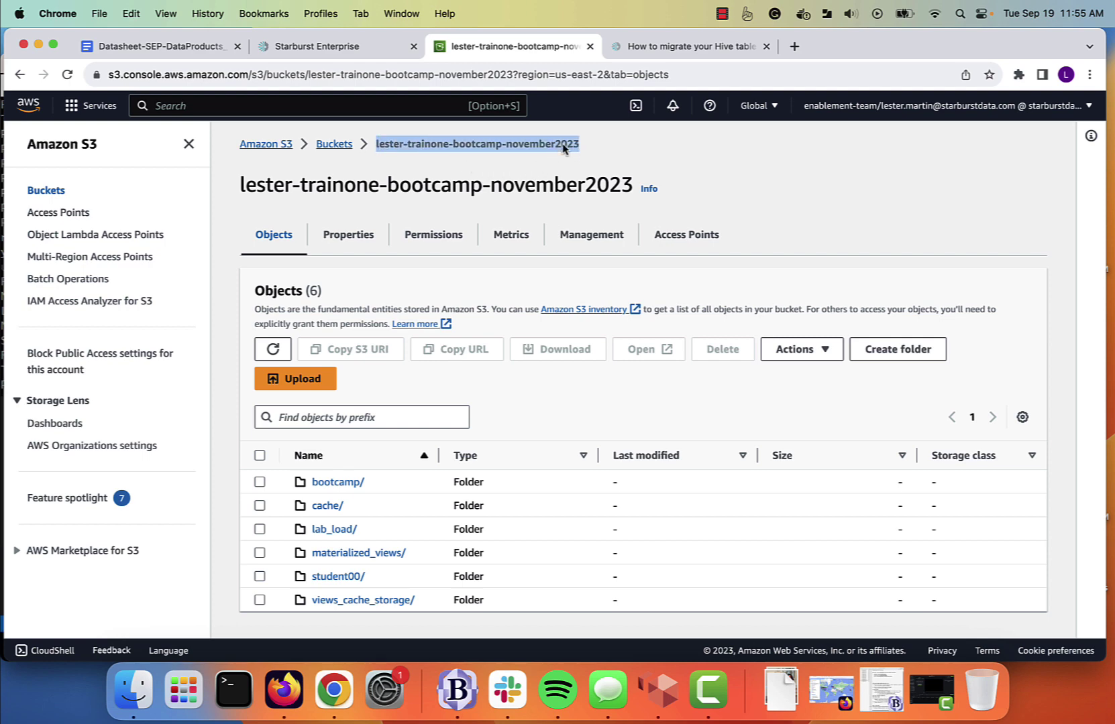
pyautogui.rightClick(561, 146)
pyautogui.click(576, 173)
pyautogui.click(339, 47)
# Replace <your-s3-bucket> in the URI with lester-trainone-bootcamp-november2023.
pyautogui.click(450, 463)
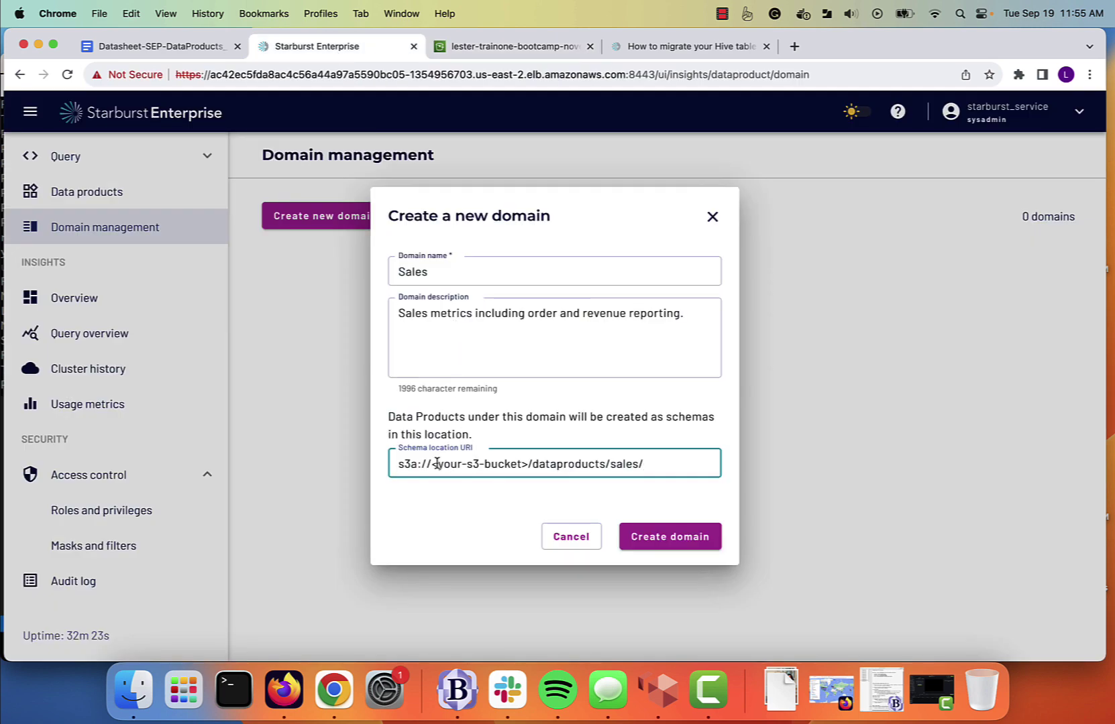
pyautogui.moveTo(430, 466); pyautogui.dragTo(530, 466)
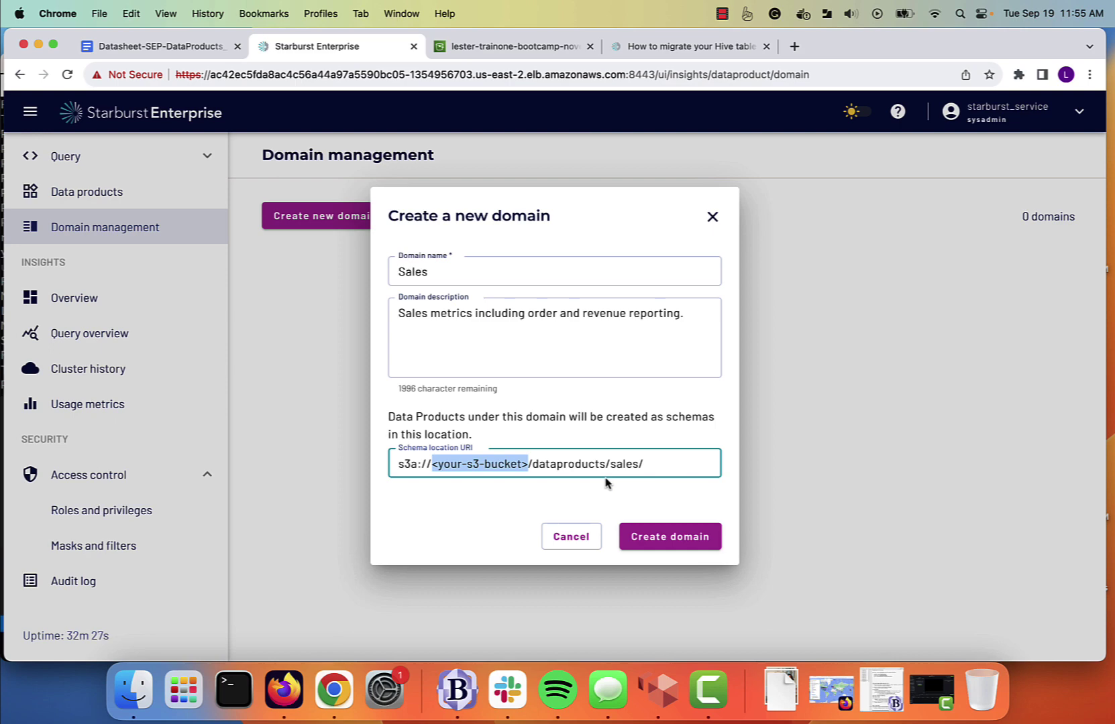
pyautogui.press('Right')
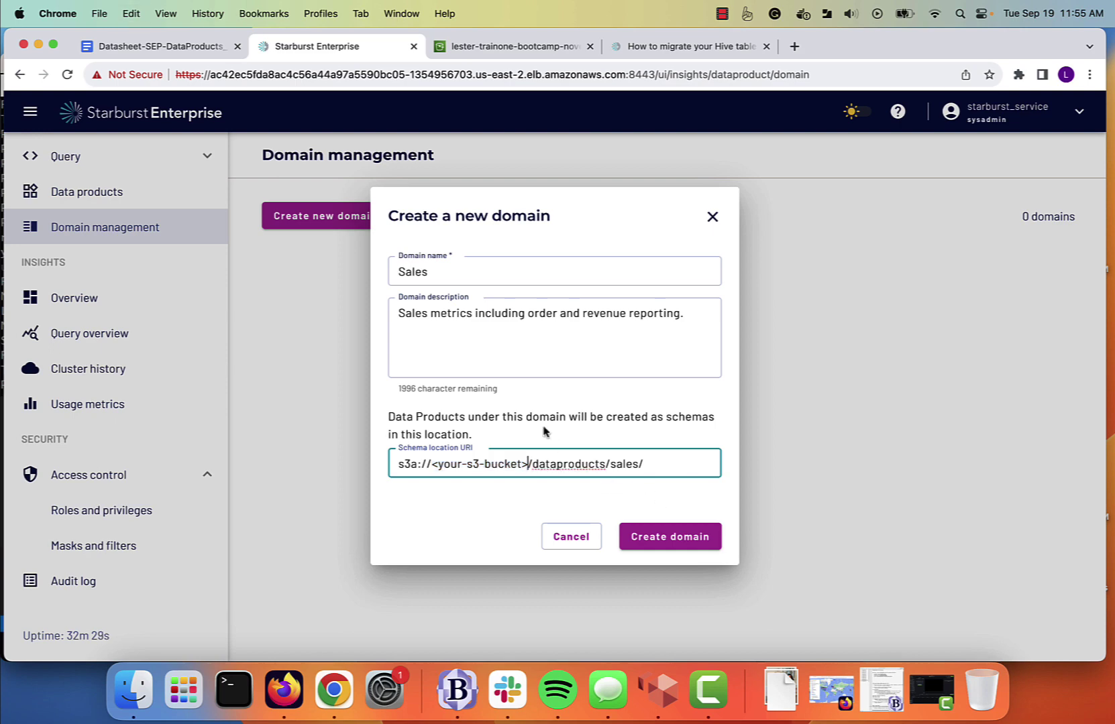
pyautogui.moveTo(528, 462); pyautogui.dragTo(434, 469)
pyautogui.press('BackSpace')
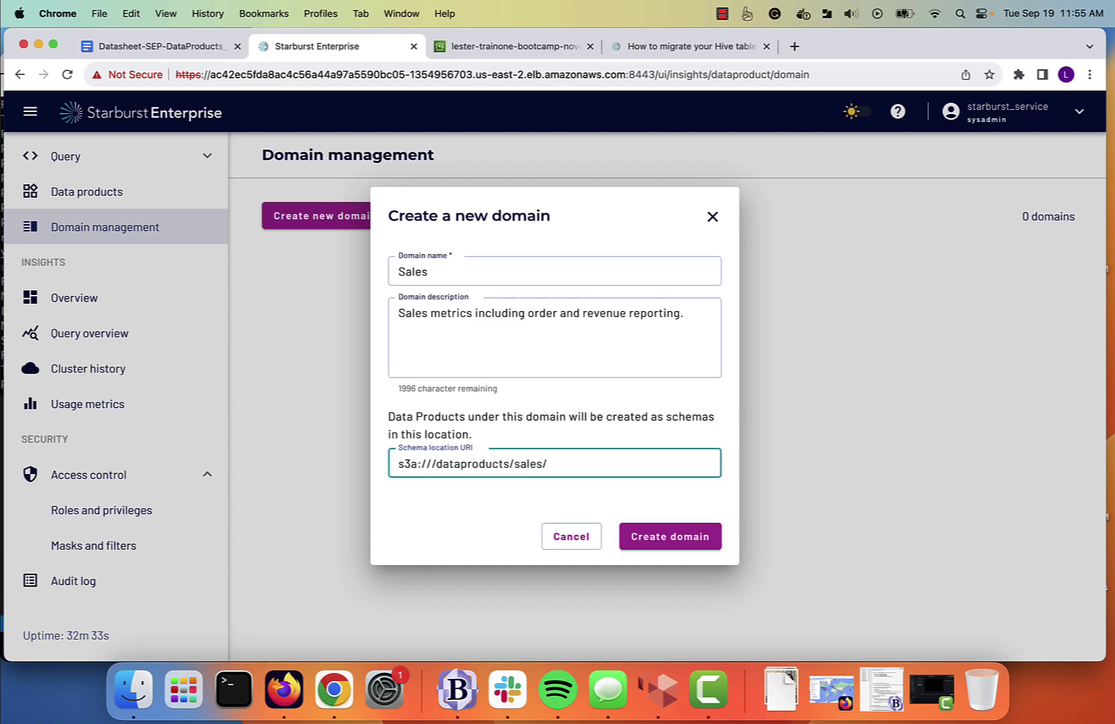
pyautogui.press('super+z')
pyautogui.press('BackSpace')
pyautogui.press('BackSpace')
pyautogui.press('BackSpace')
pyautogui.press('BackSpace')
pyautogui.press('BackSpace')
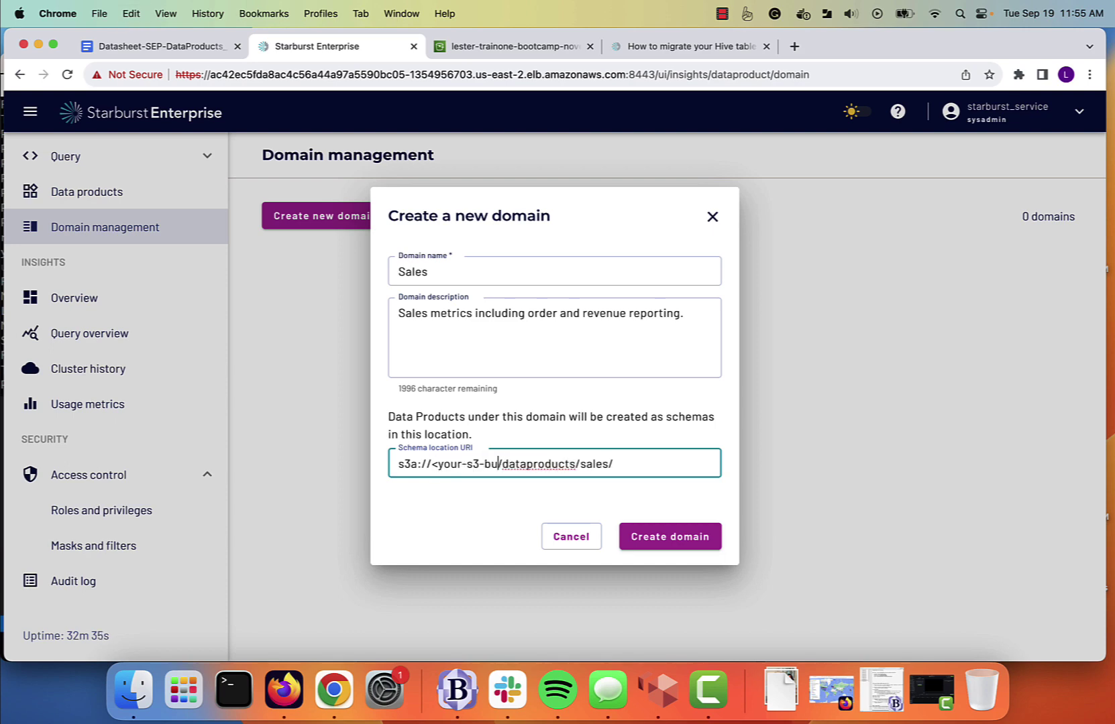
pyautogui.press('BackSpace')
pyautogui.press('BackSpace')
pyautogui.press('BackSpace')
pyautogui.press('BackSpace')
pyautogui.press('BackSpace')
pyautogui.press('BackSpace')
pyautogui.press('BackSpace')
pyautogui.press('BackSpace')
pyautogui.press('BackSpace')
pyautogui.press('BackSpace')
pyautogui.press('BackSpace')
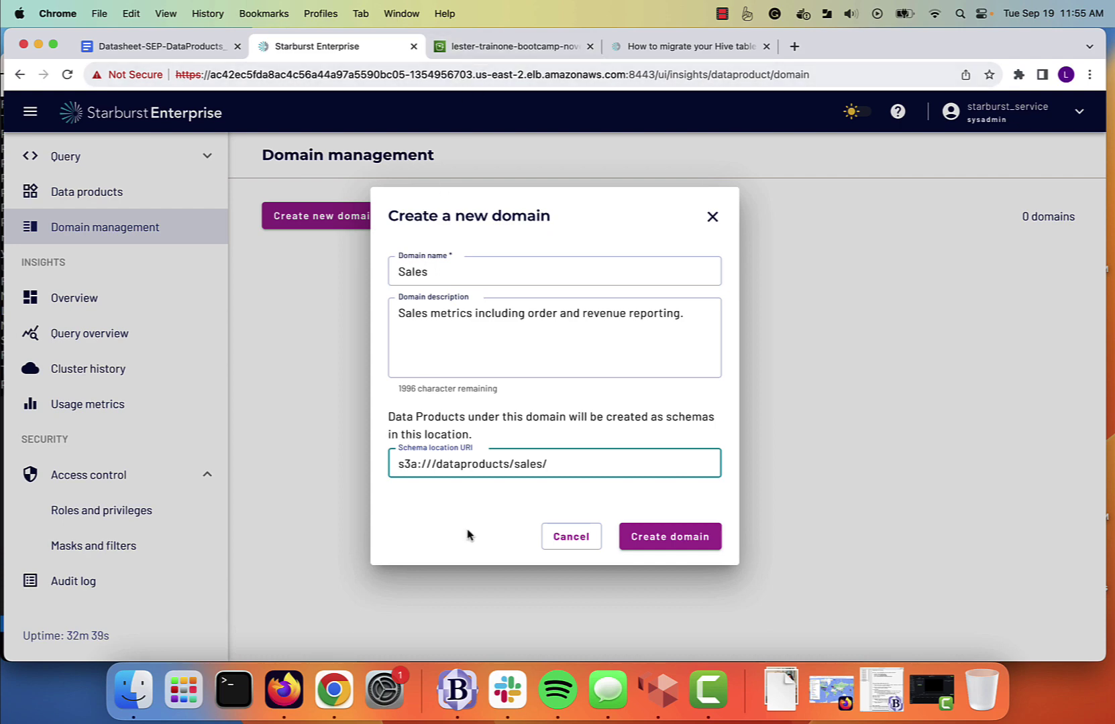
pyautogui.write('lester-train')
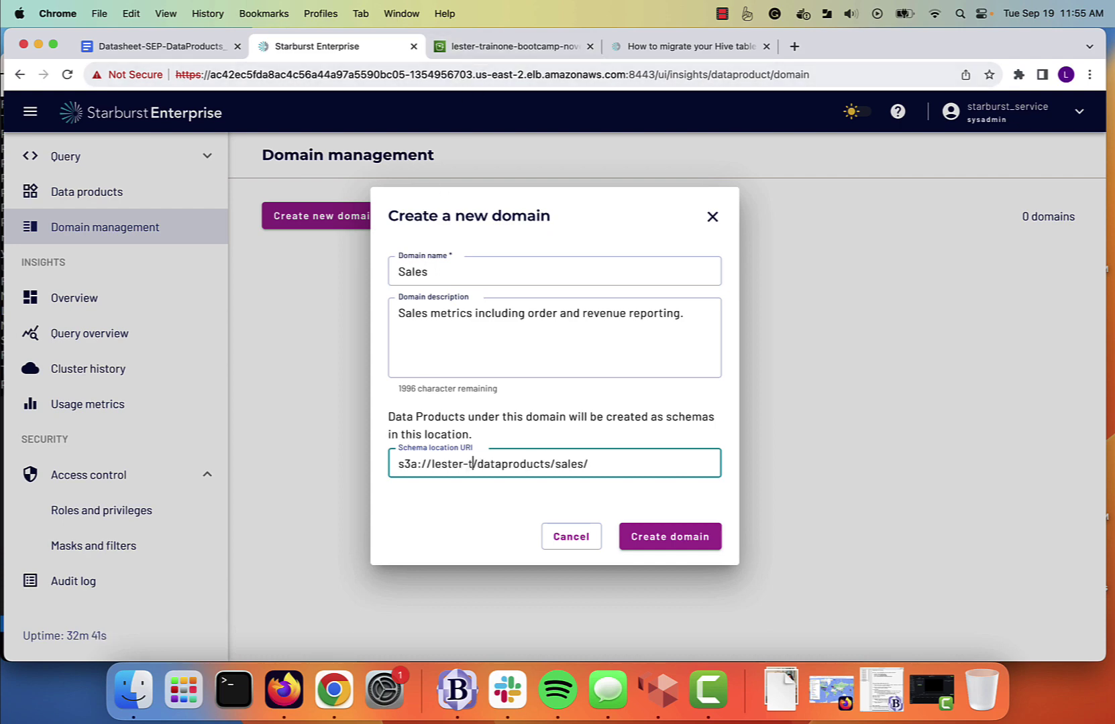
pyautogui.write('one-bootcam')
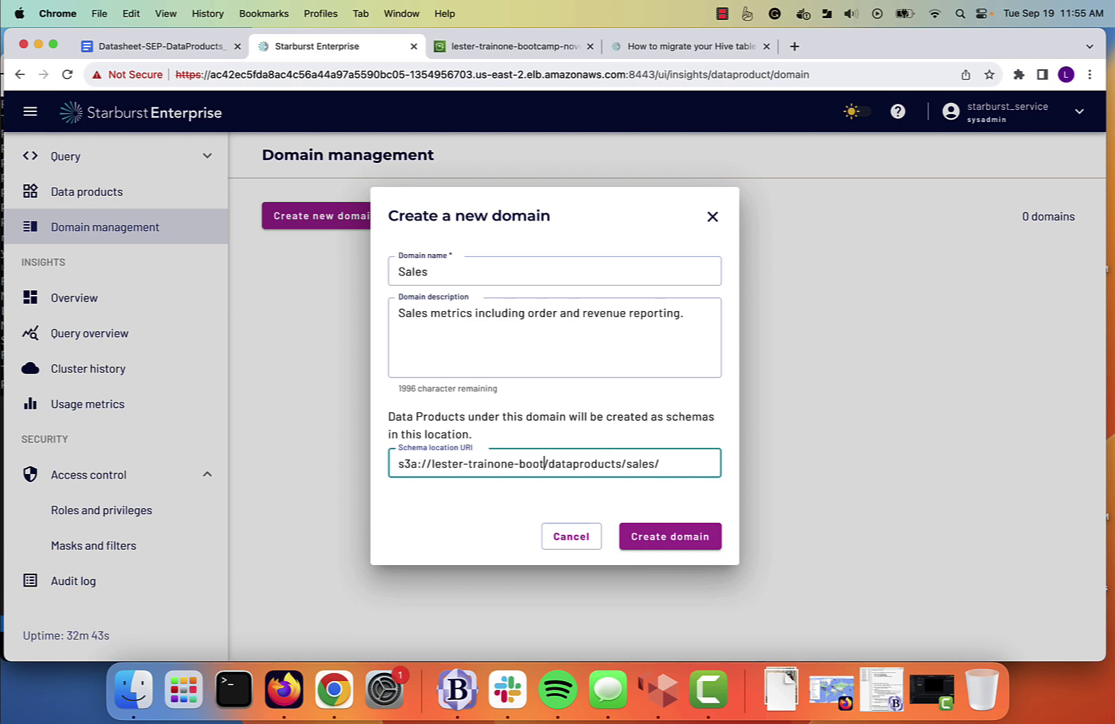
pyautogui.write('p-N')
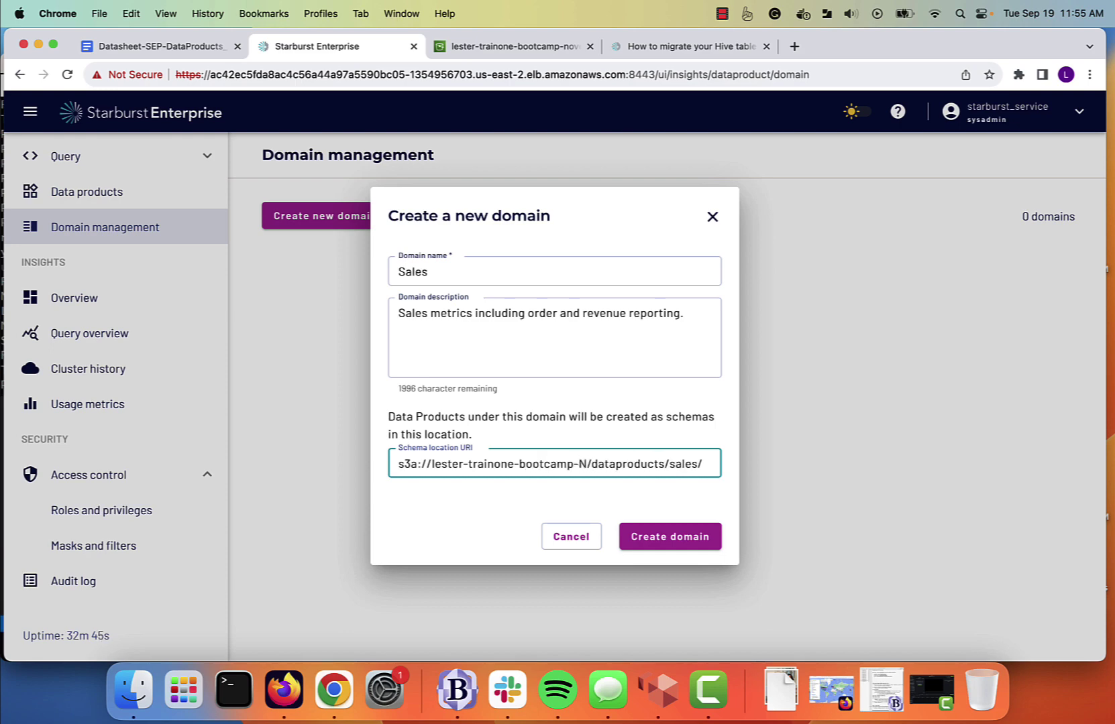
pyautogui.press('BackSpace')
pyautogui.write('november2')
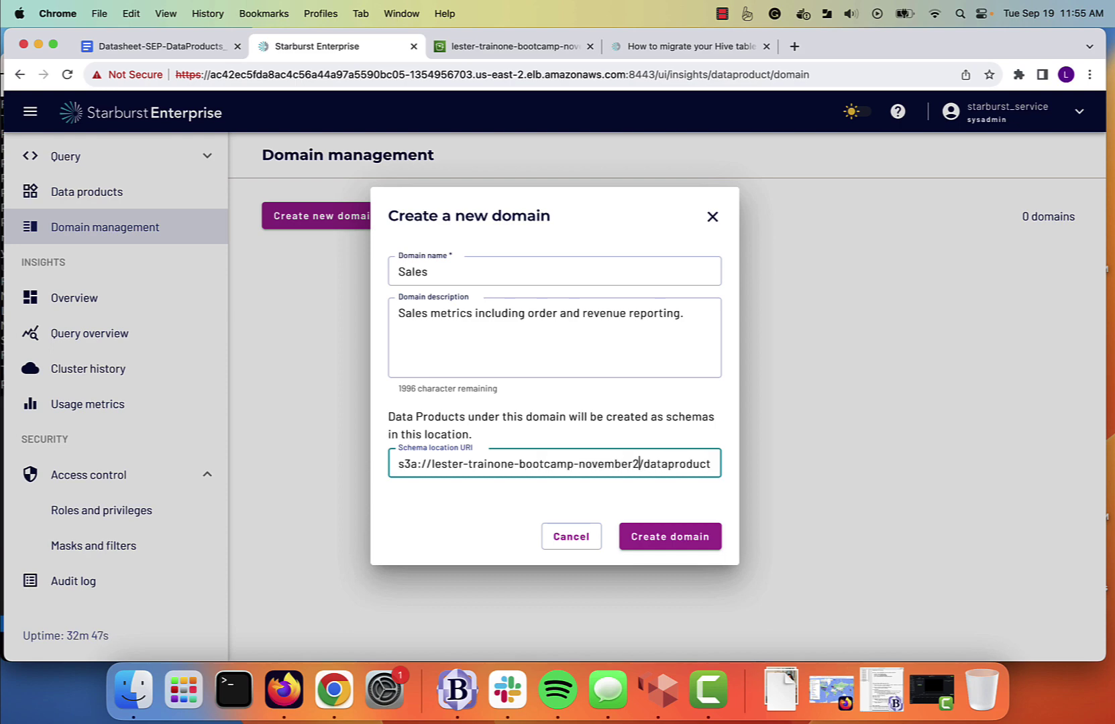
pyautogui.write('023')
# Check the bucket name against S3 and create the Sales domain.
pyautogui.click(516, 47)
pyautogui.click(357, 51)
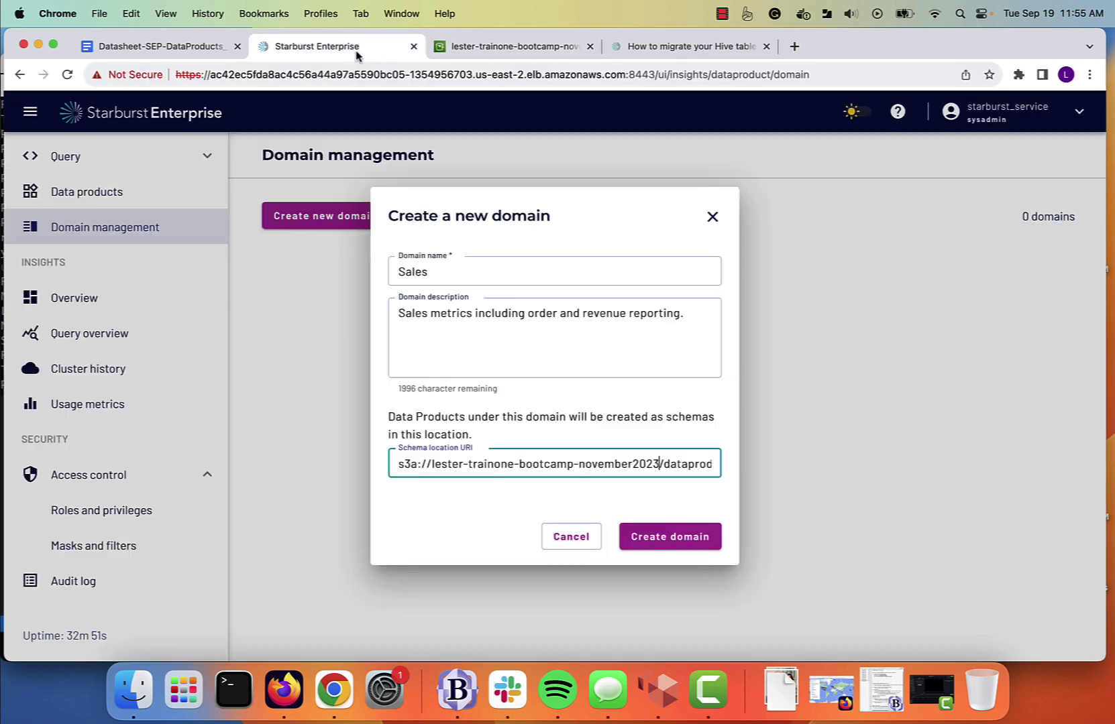
pyautogui.click(656, 535)
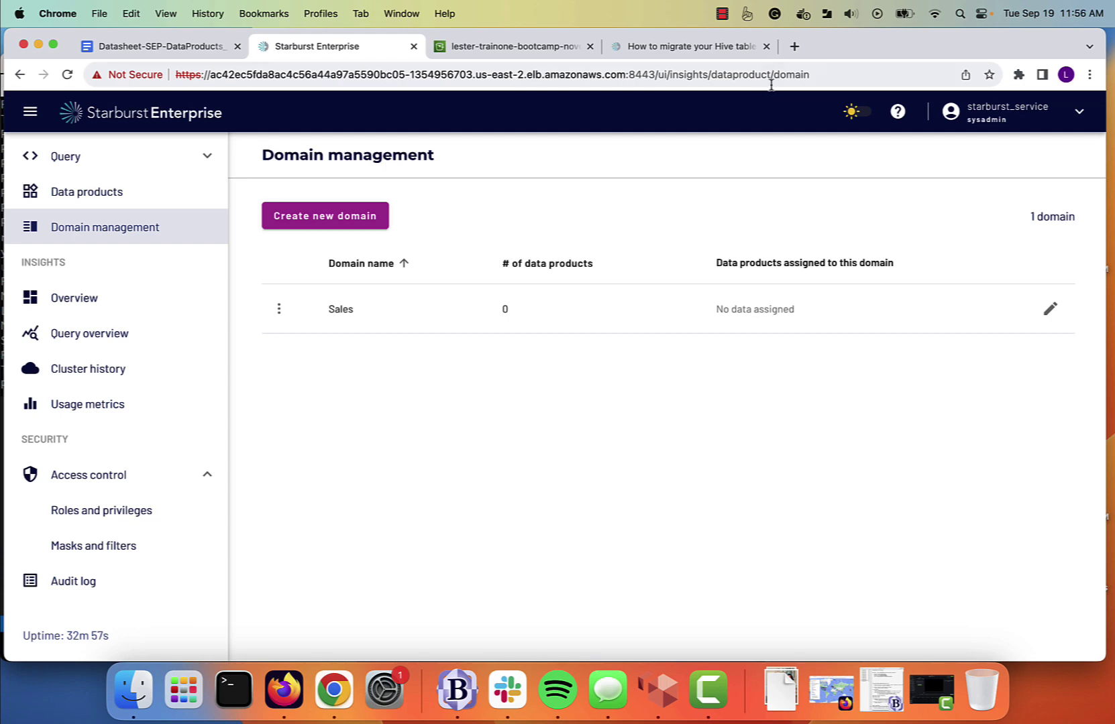
pyautogui.click(491, 51)
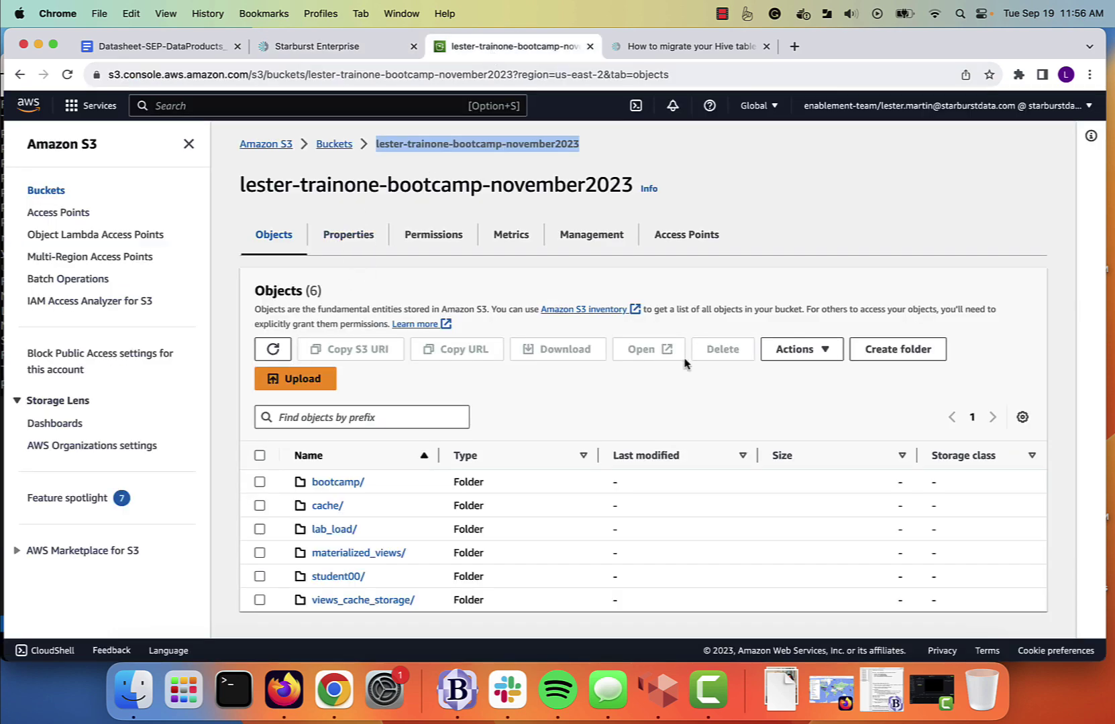
# Refresh the S3 bucket listing, then start a new data product from Starburst's Data products page.
pyautogui.click(273, 349)
pyautogui.click(307, 52)
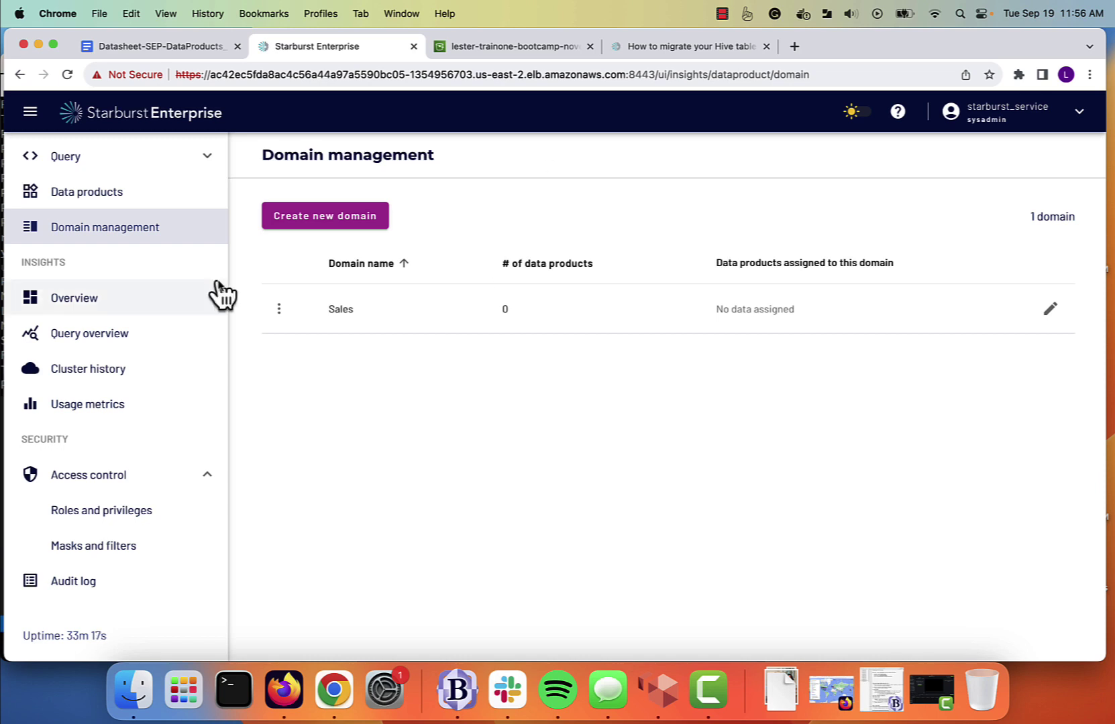
pyautogui.click(109, 199)
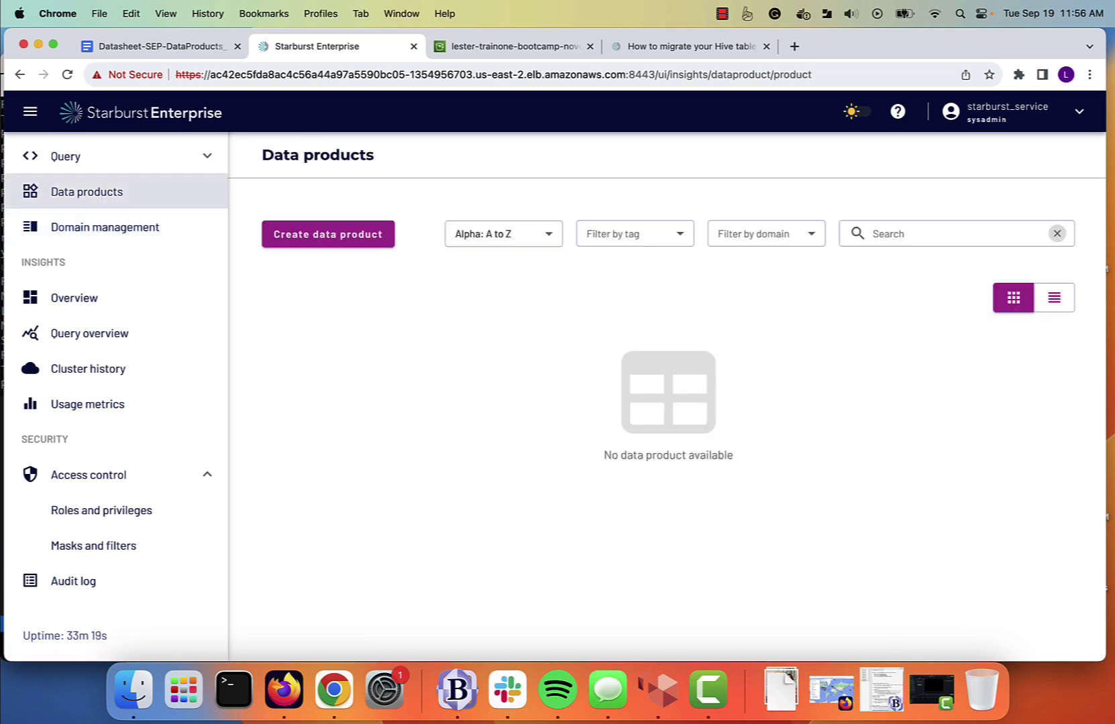
pyautogui.click(348, 239)
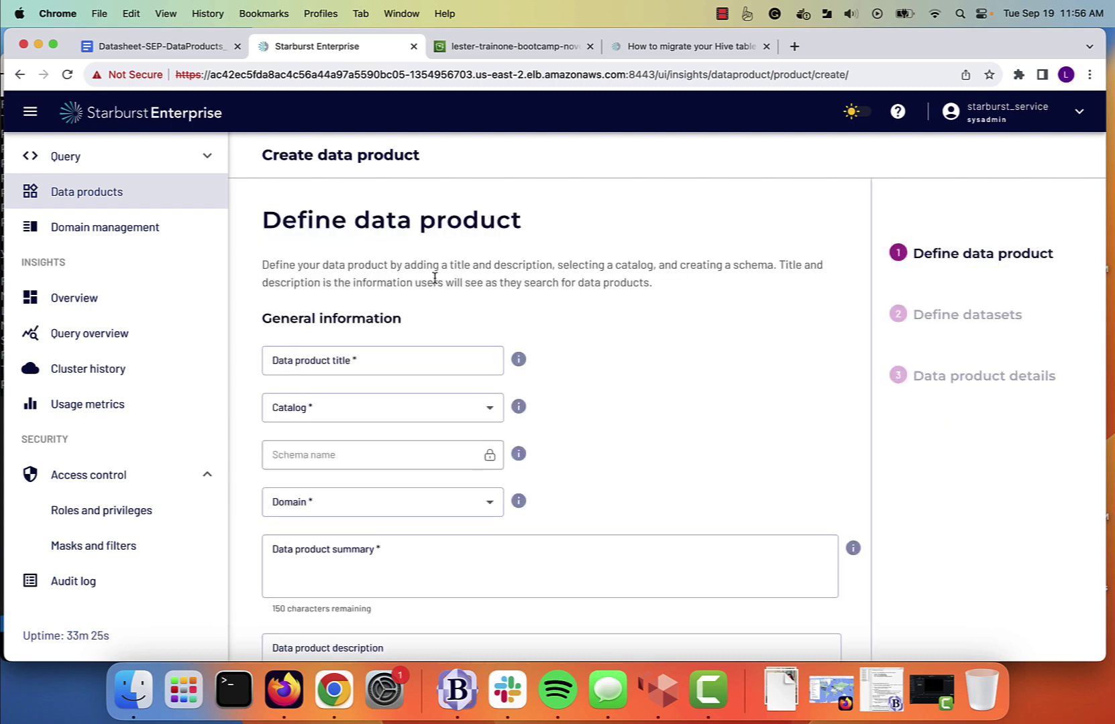
# Title the data product 'Order Information' with catalog hive and domain Sales.
pyautogui.click(322, 360)
pyautogui.write('O')
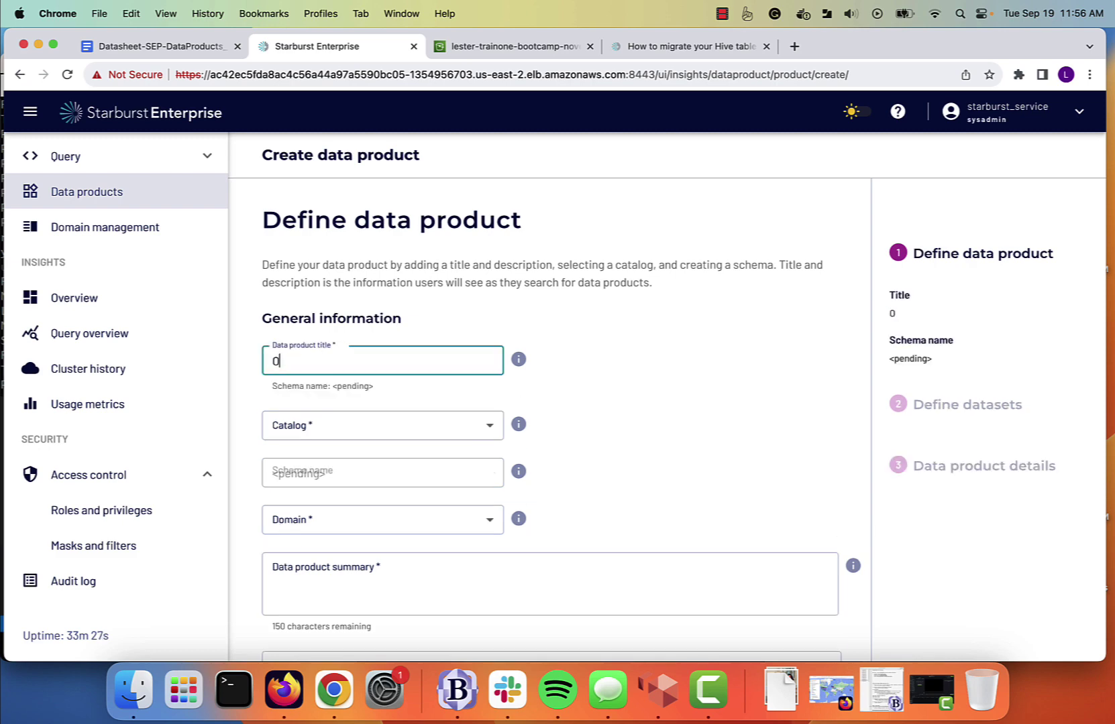
pyautogui.write('rder Information')
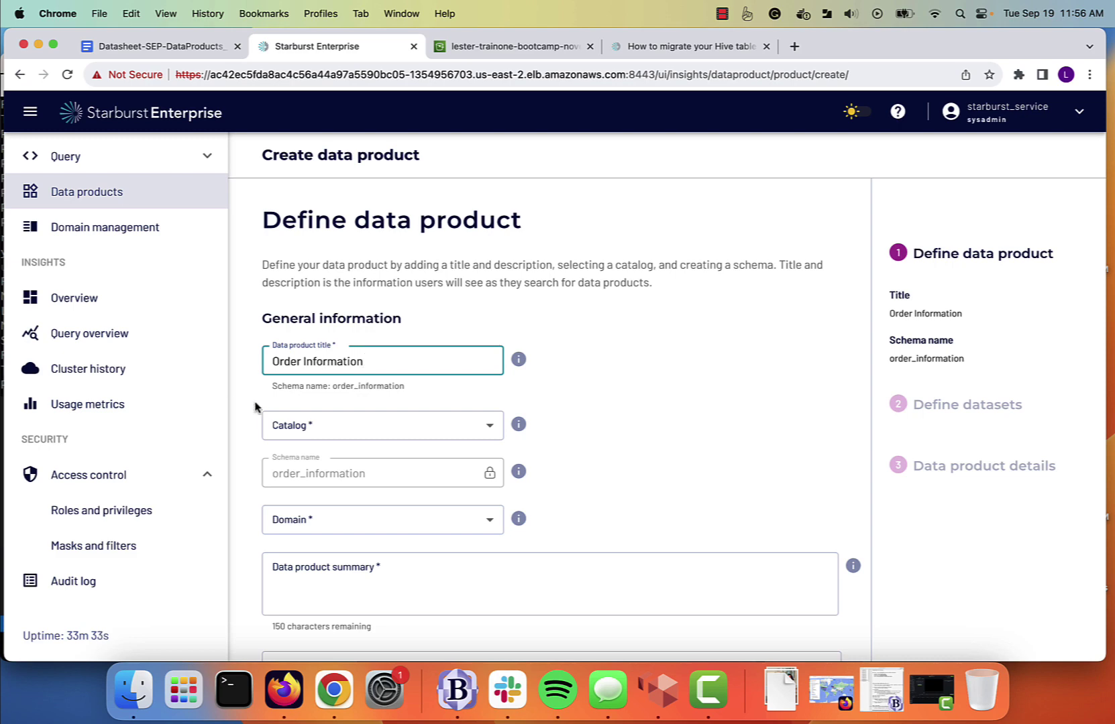
pyautogui.click(495, 426)
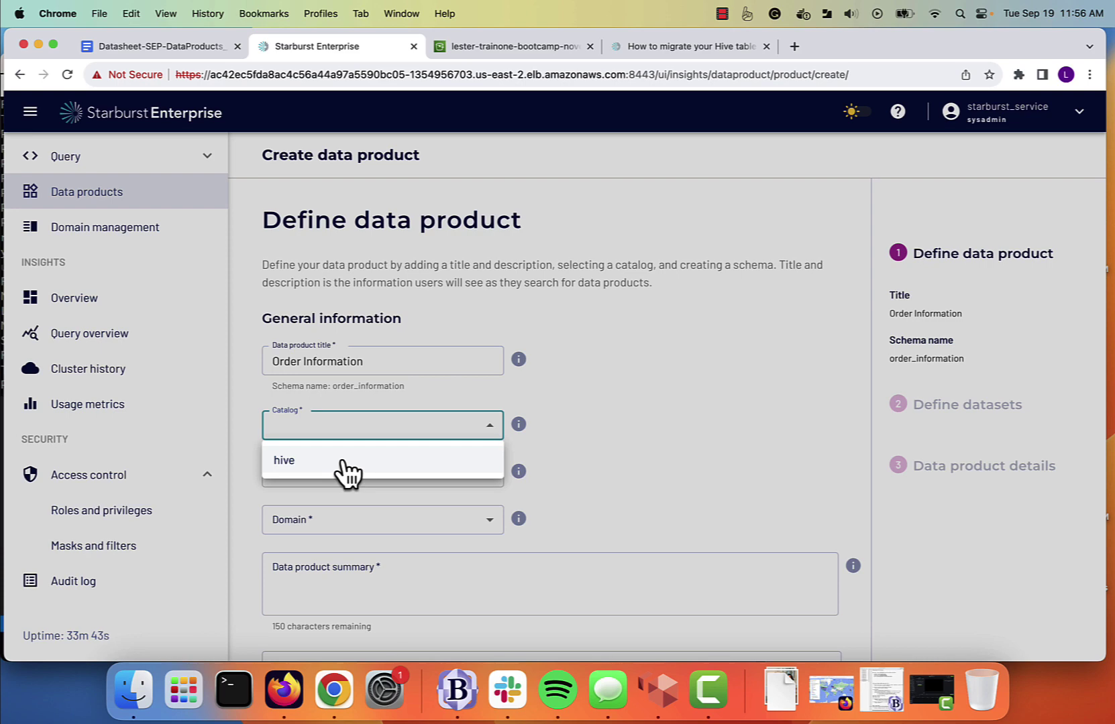
pyautogui.click(344, 462)
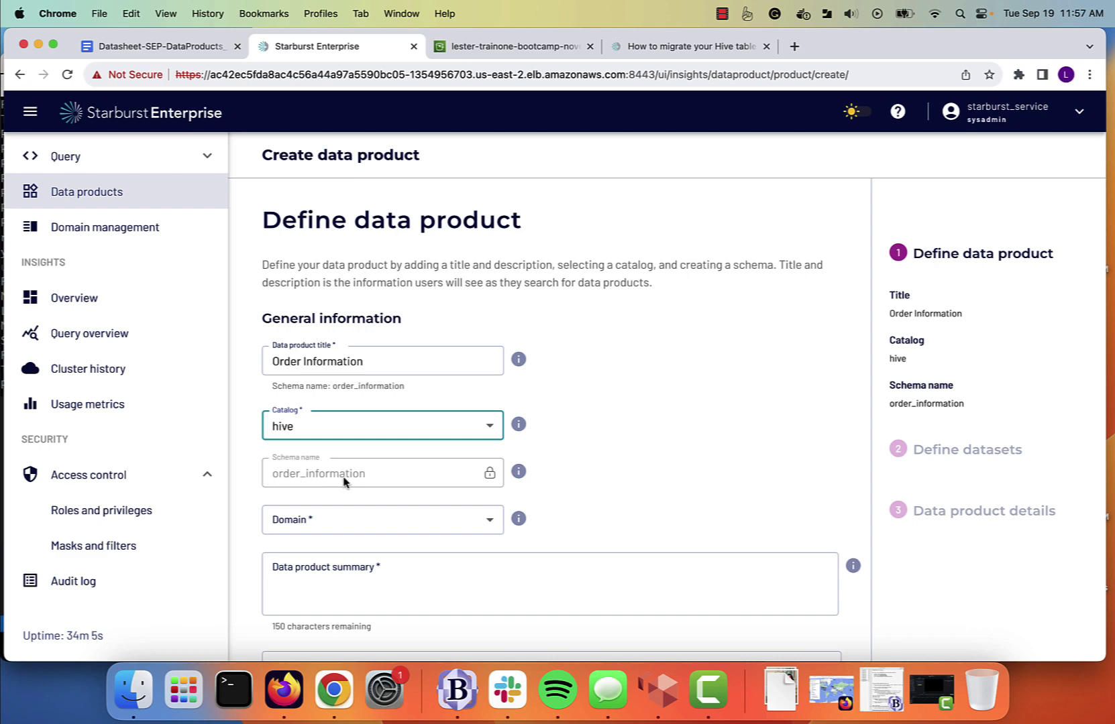
pyautogui.click(315, 531)
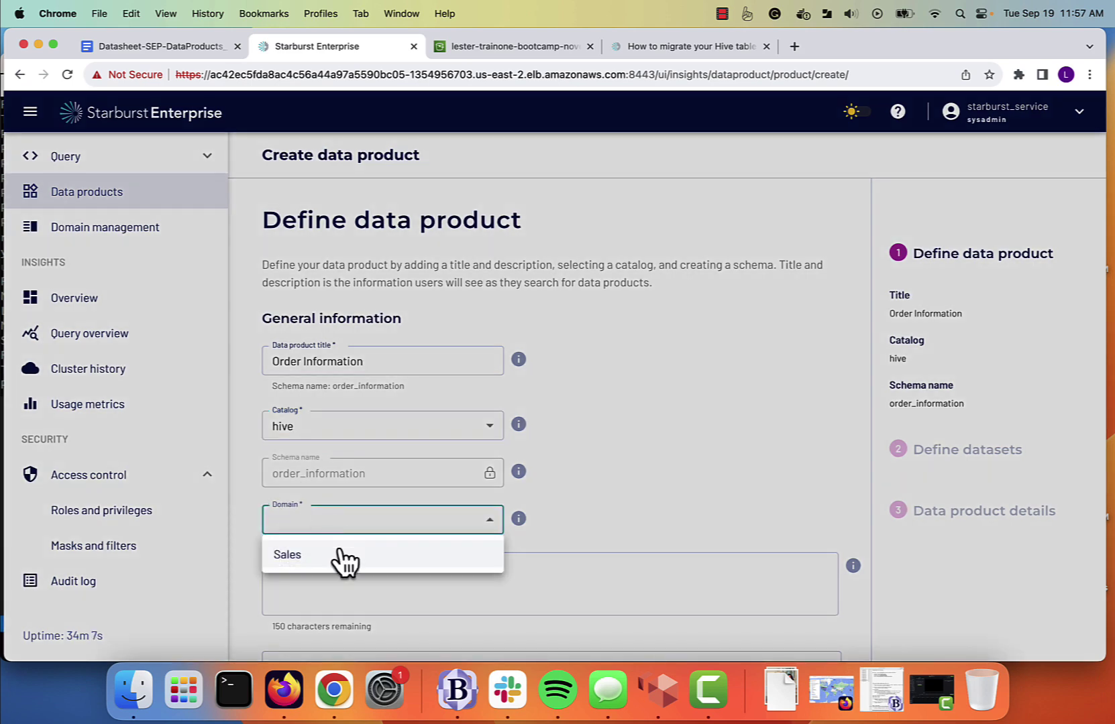
pyautogui.click(314, 560)
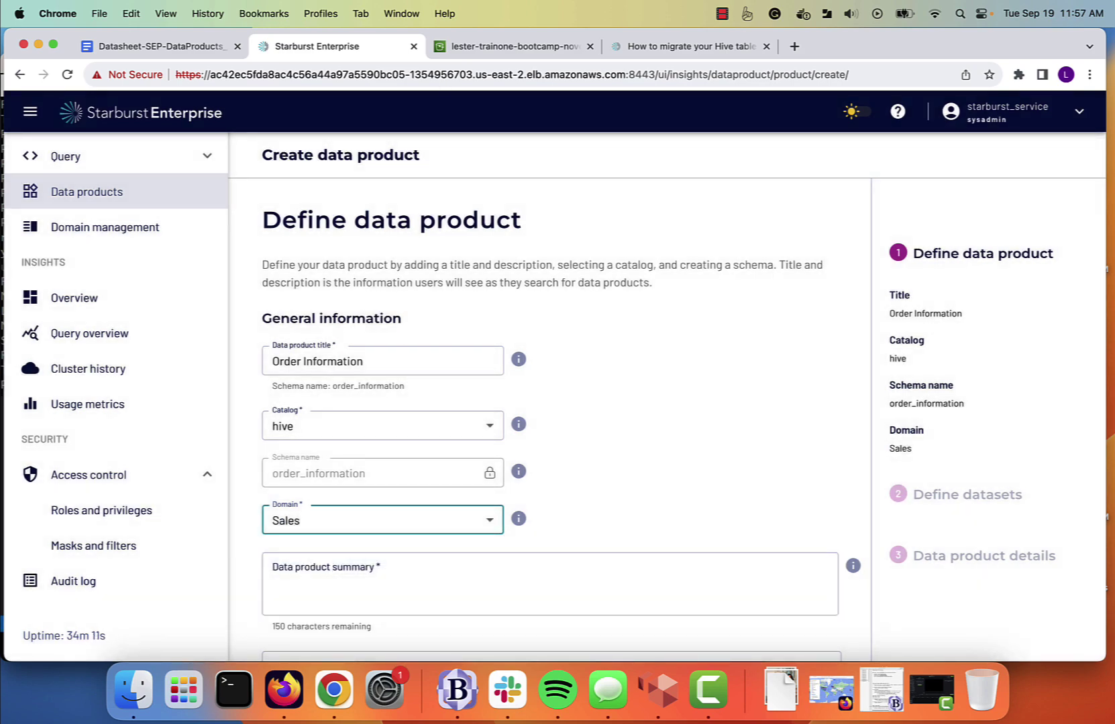
# Set the summary to 'Information about orders' and save and continue.
pyautogui.click(316, 584)
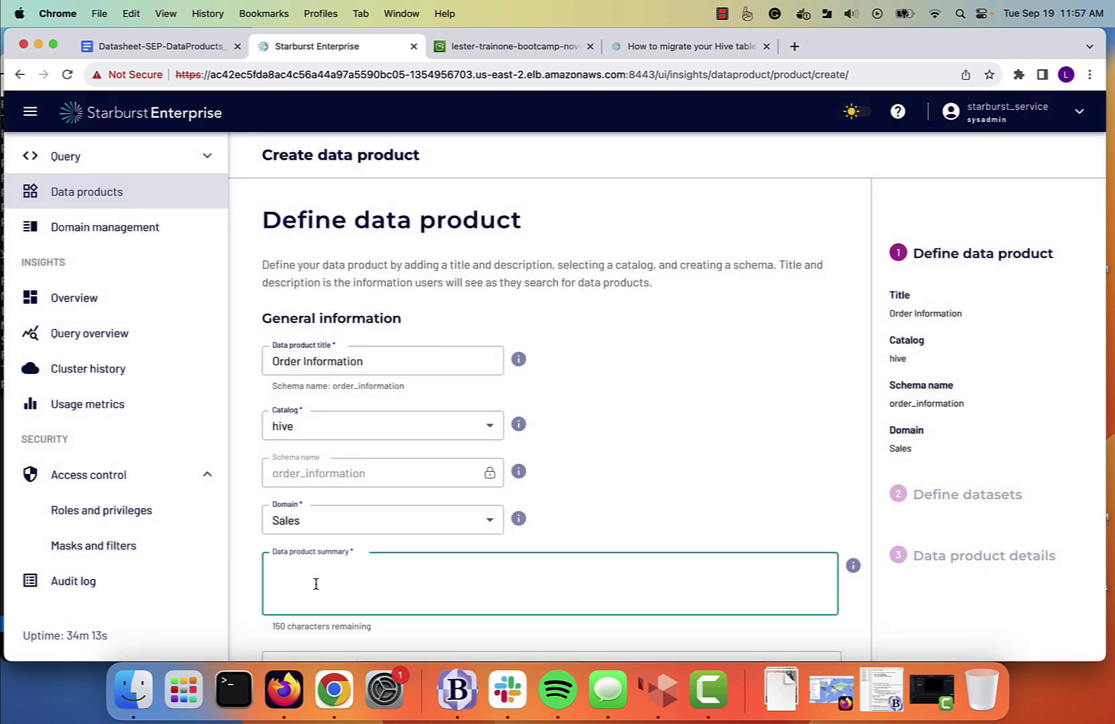
pyautogui.write('Dat')
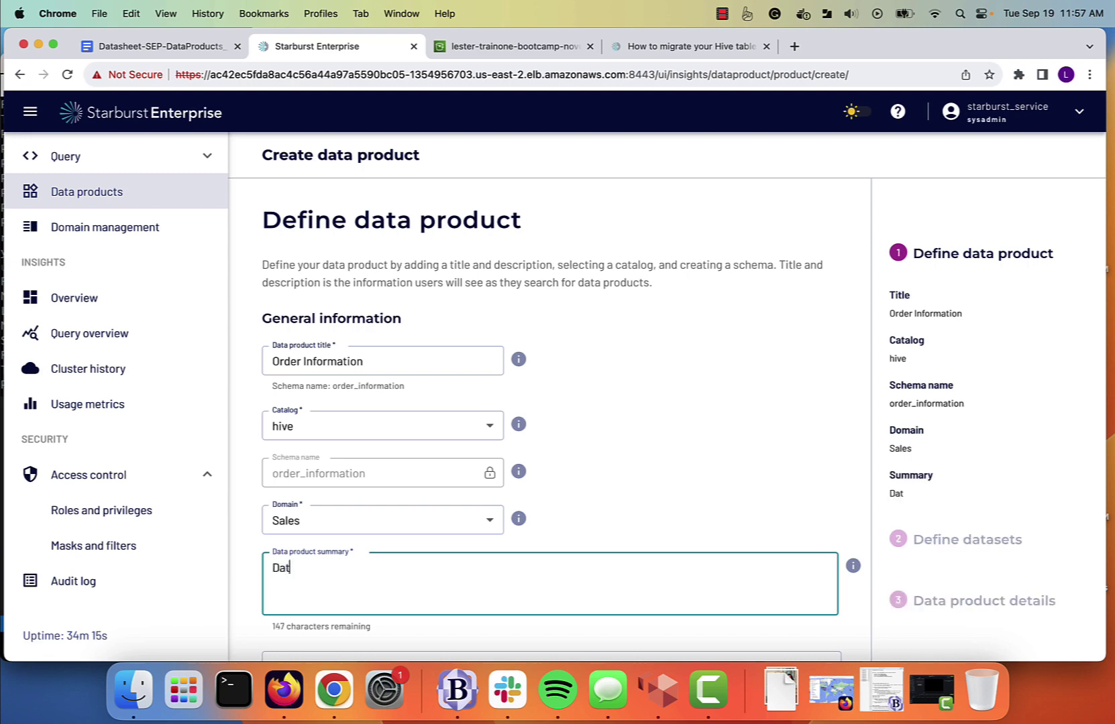
pyautogui.write('a product')
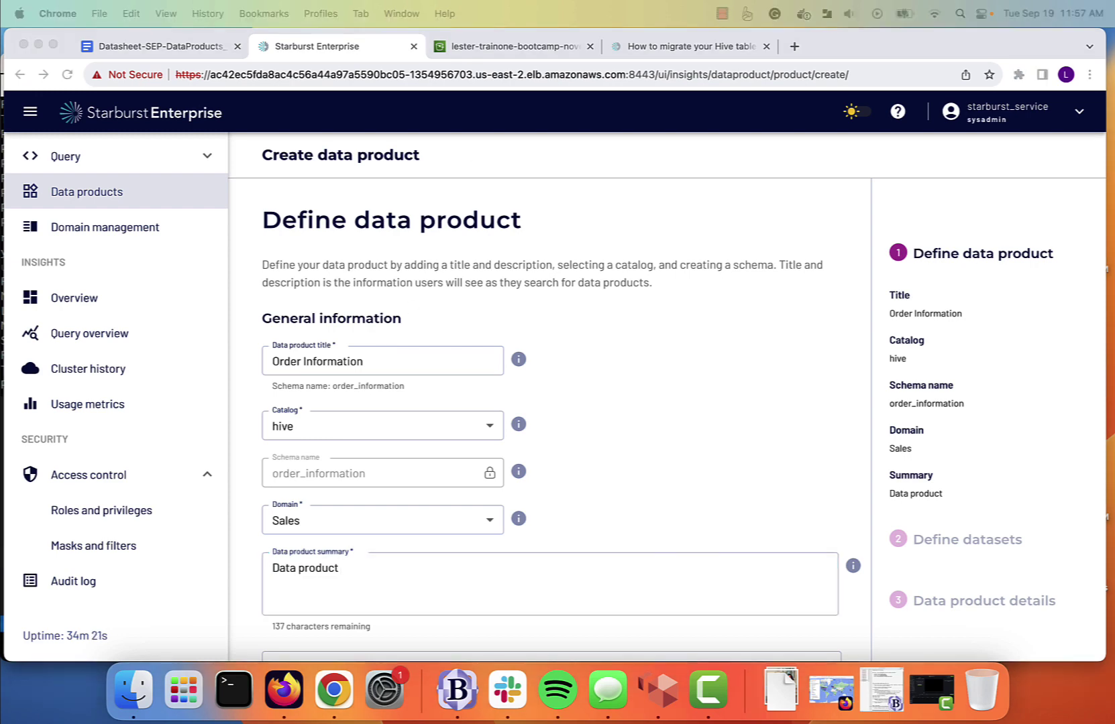
pyautogui.click(346, 562)
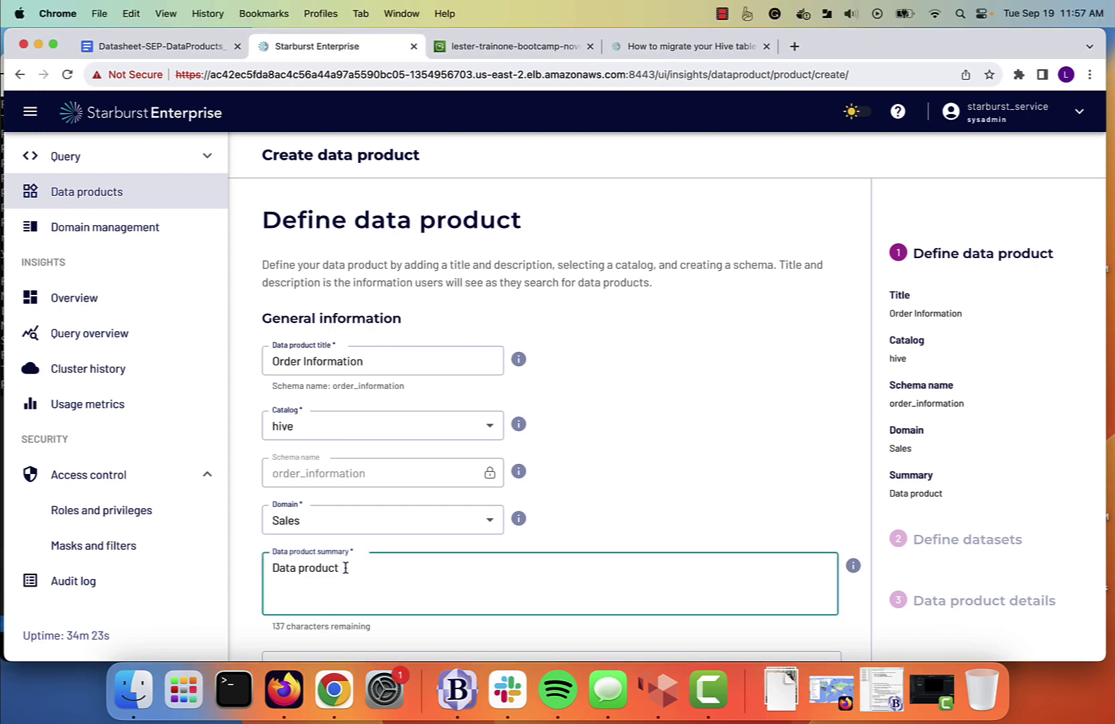
pyautogui.moveTo(343, 567); pyautogui.dragTo(199, 567)
pyautogui.write('Information about orders')
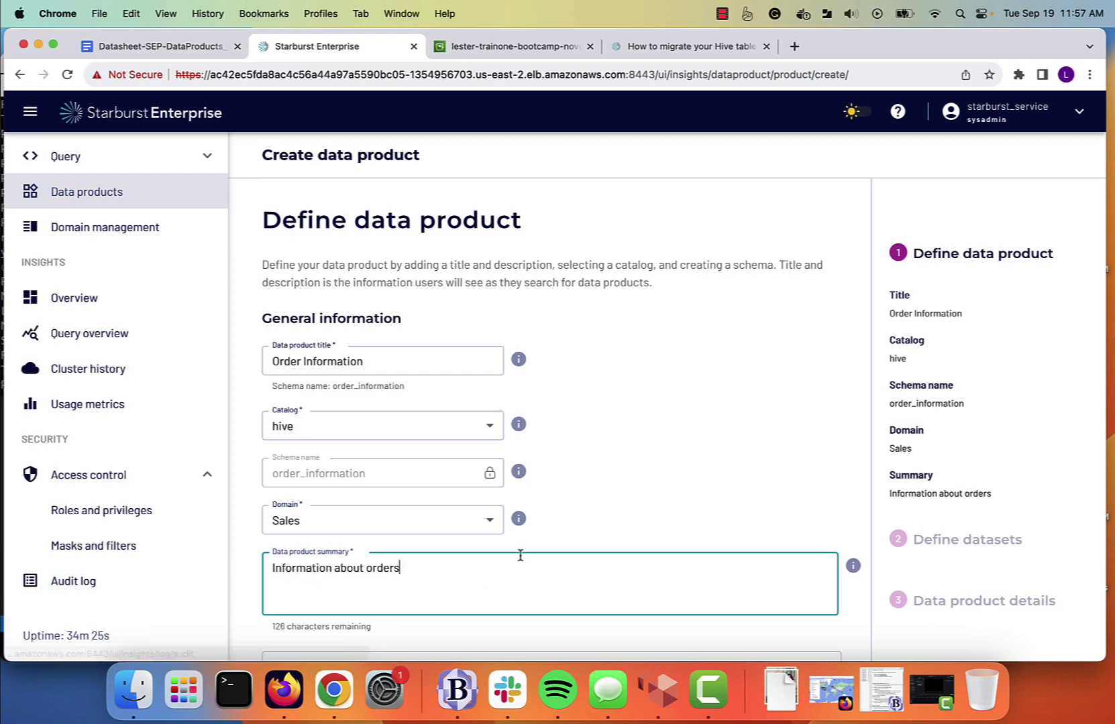
pyautogui.scroll(-5, 698, 490)
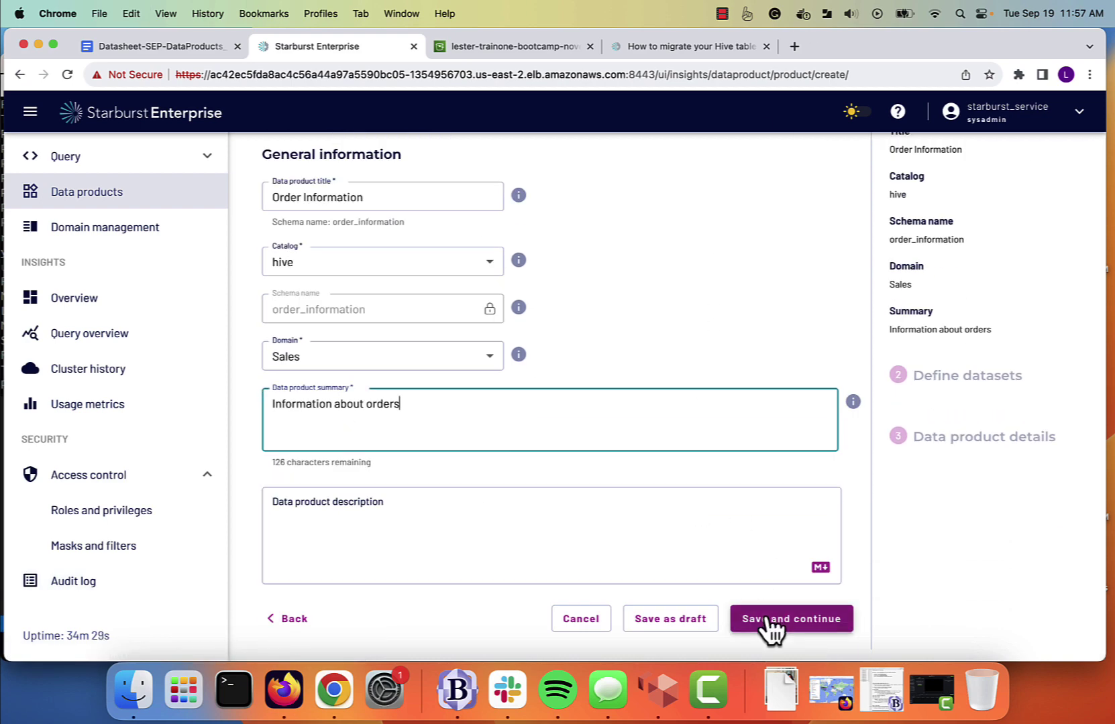
pyautogui.click(773, 620)
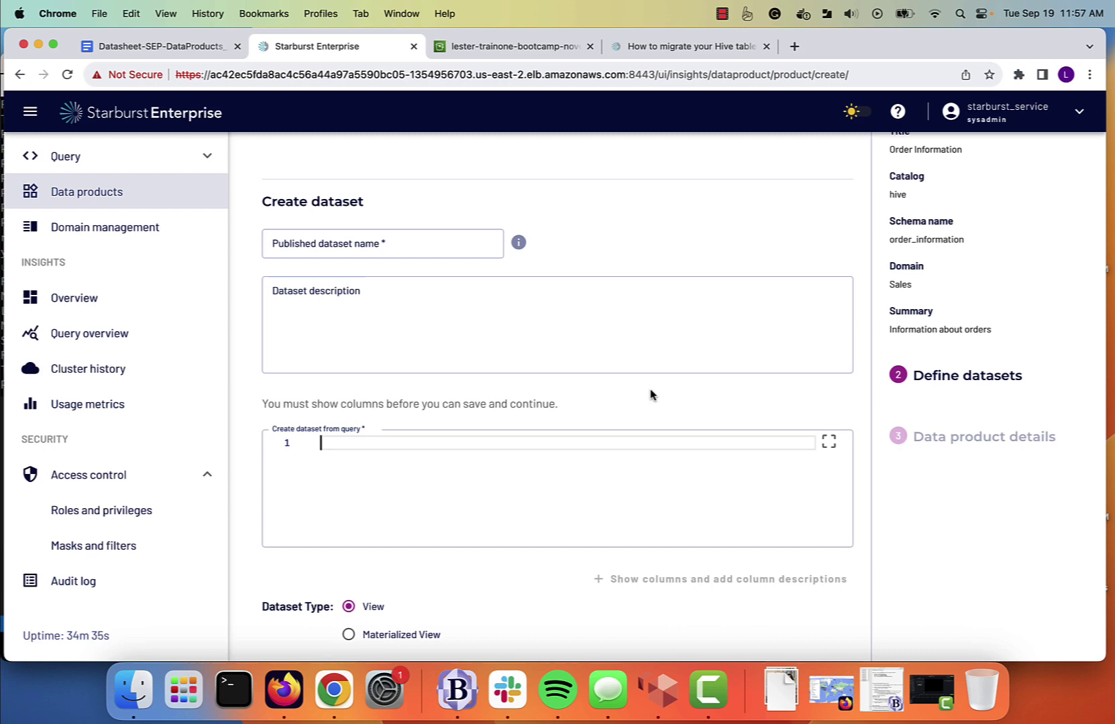
# Name the dataset open_high_priority_orders and paste its description about orders at risk of cancellation.
pyautogui.scroll(5, 650, 395)
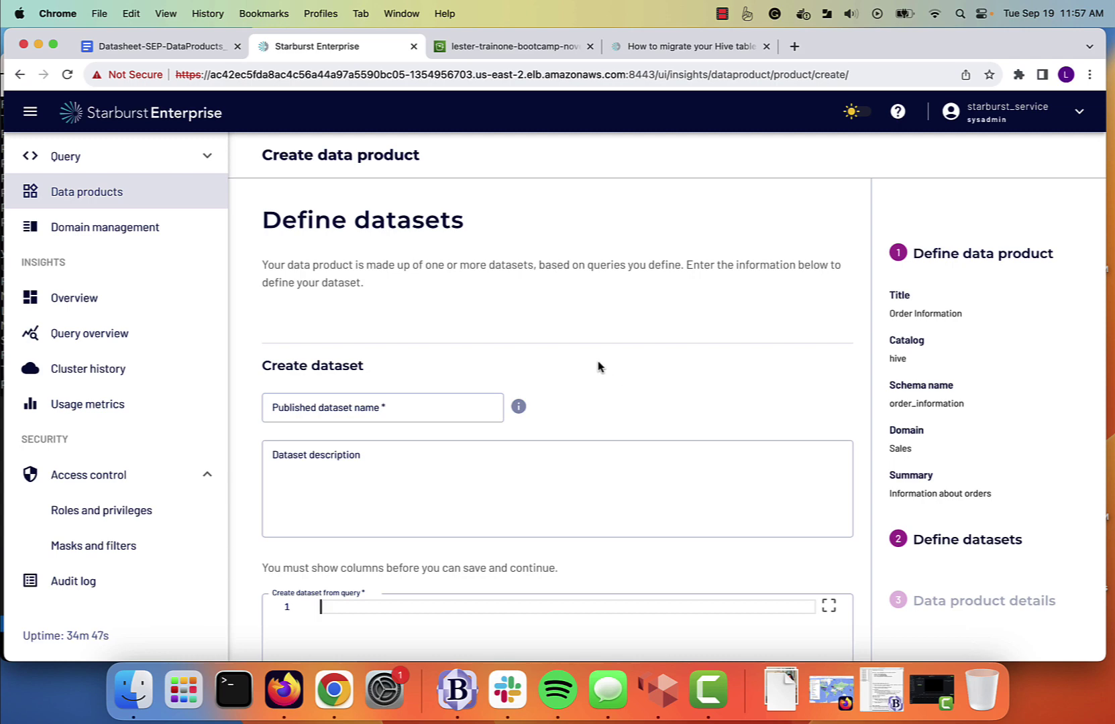
pyautogui.click(377, 405)
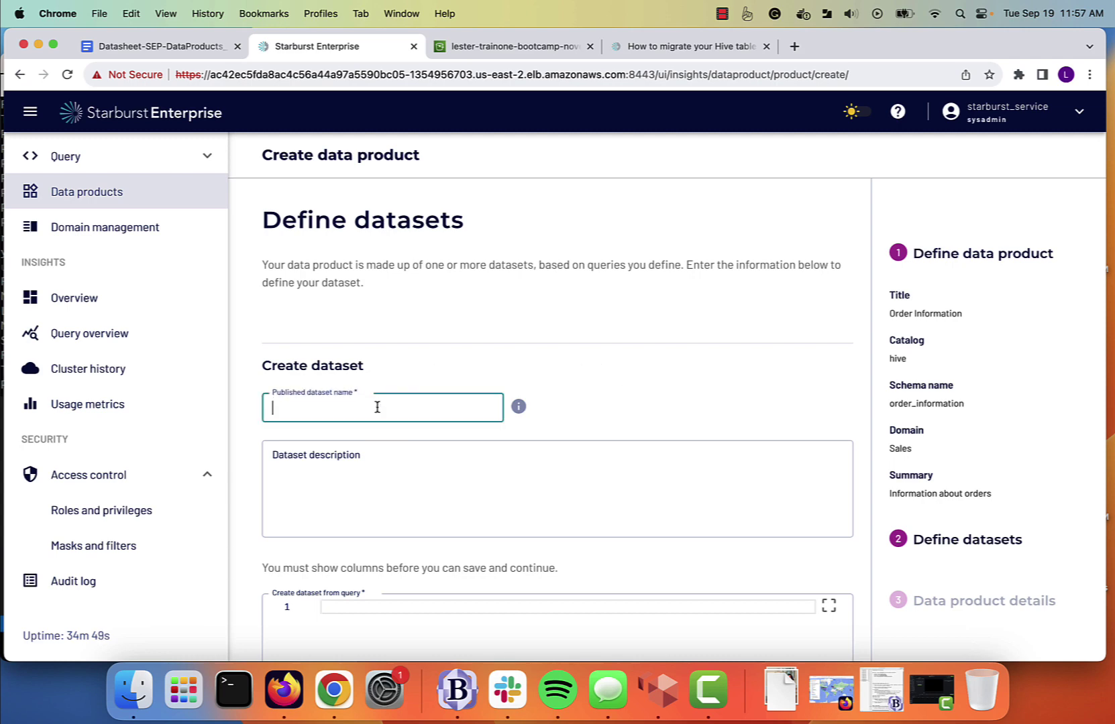
pyautogui.write('open')
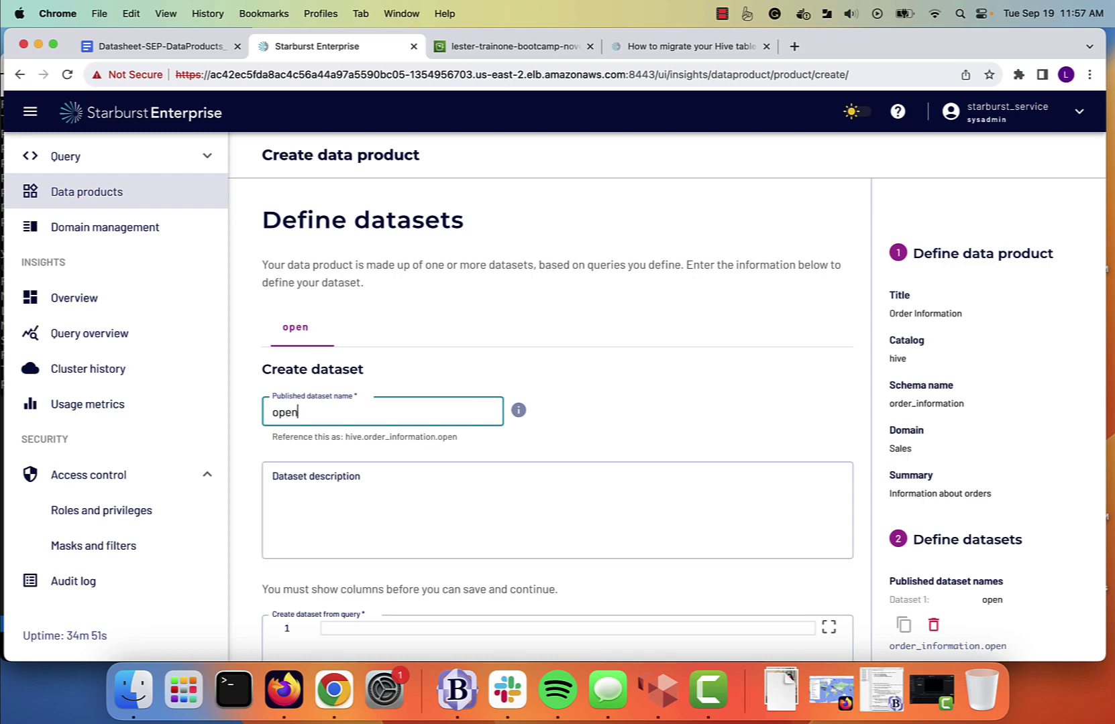
pyautogui.write('_high')
pyautogui.press('BackSpace')
pyautogui.write('_')
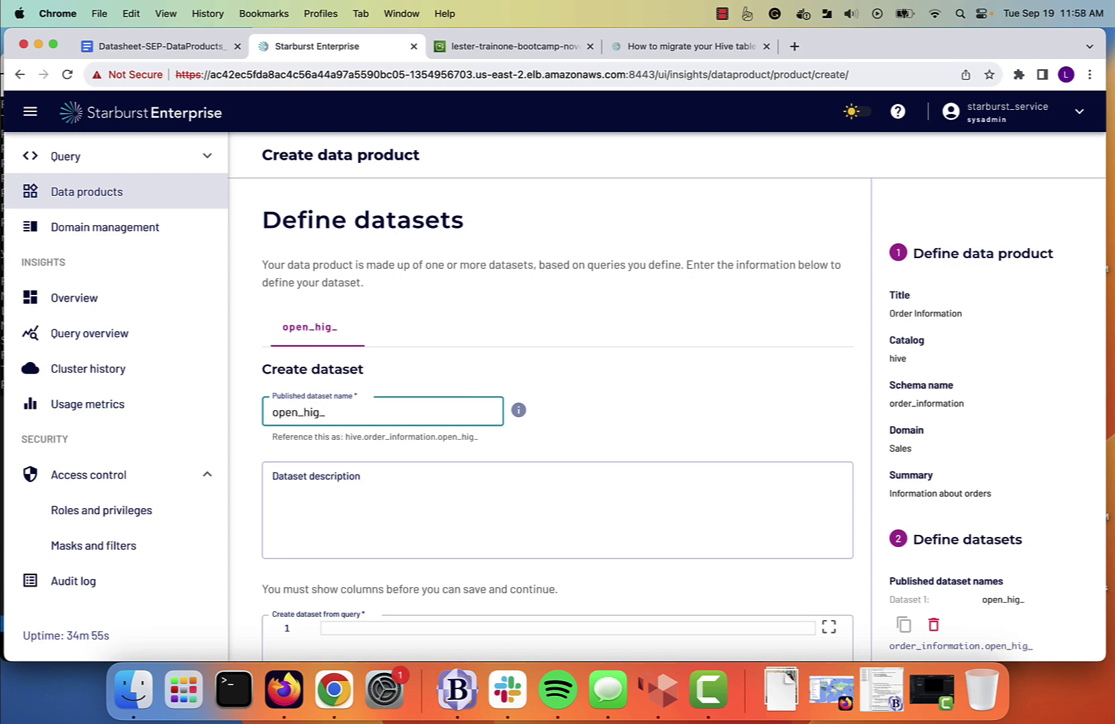
pyautogui.press('BackSpace')
pyautogui.write('h_prio')
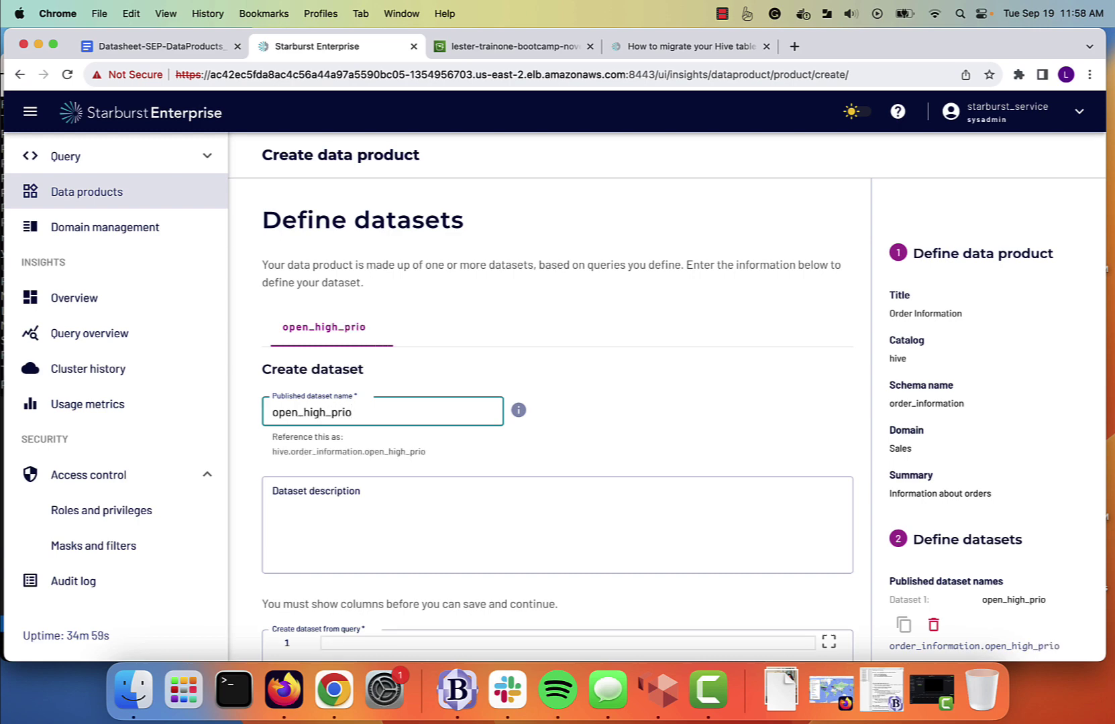
pyautogui.write('rity_or')
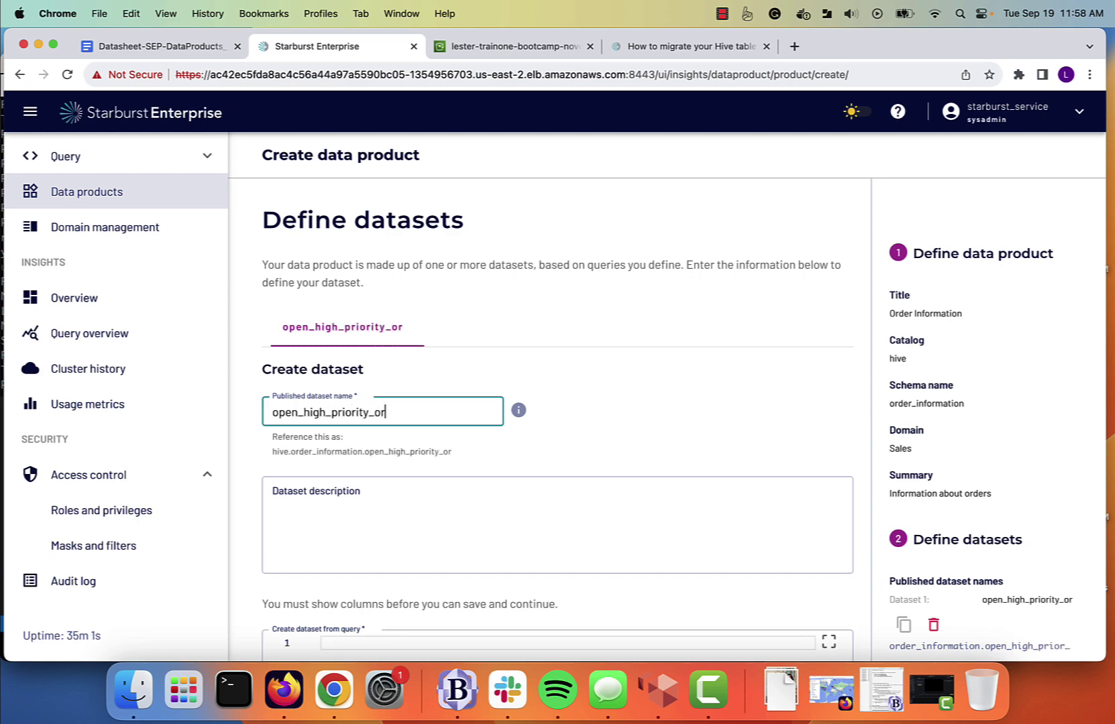
pyautogui.write('ders')
pyautogui.press('Tab')
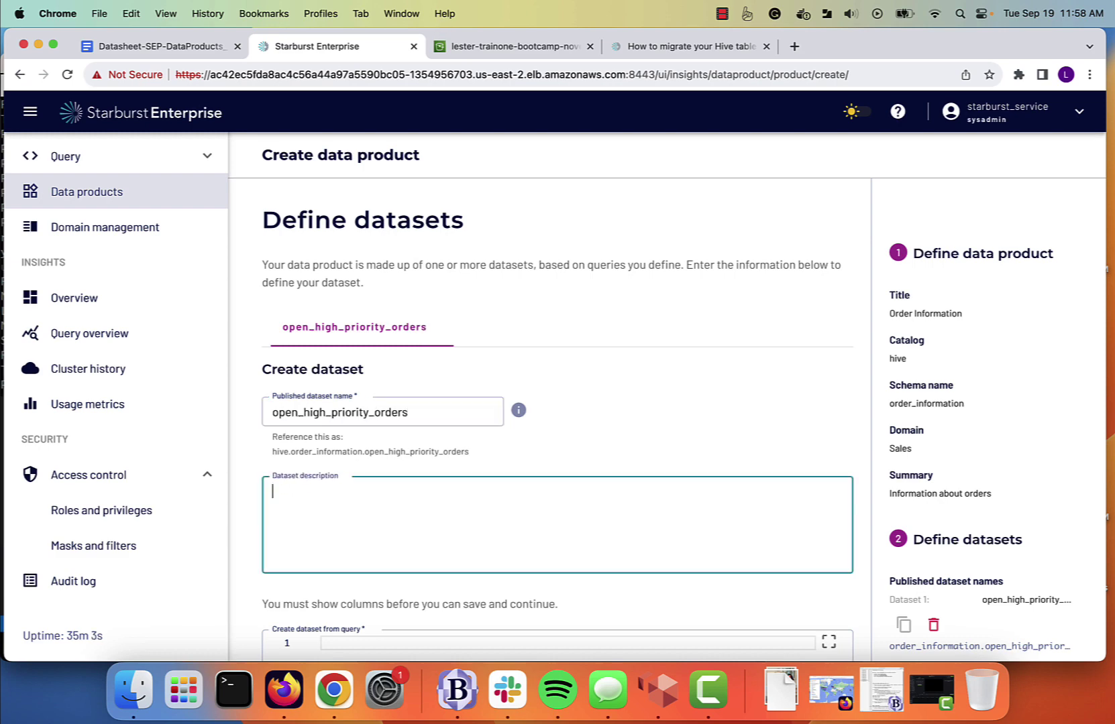
pyautogui.click(332, 511)
pyautogui.write("Orders with high priority which are still open showing ship status.  If these orders don't ship on time, they are at risk of being canceled.")
pyautogui.scroll(-2, 333, 511)
pyautogui.scroll(-3, 333, 511)
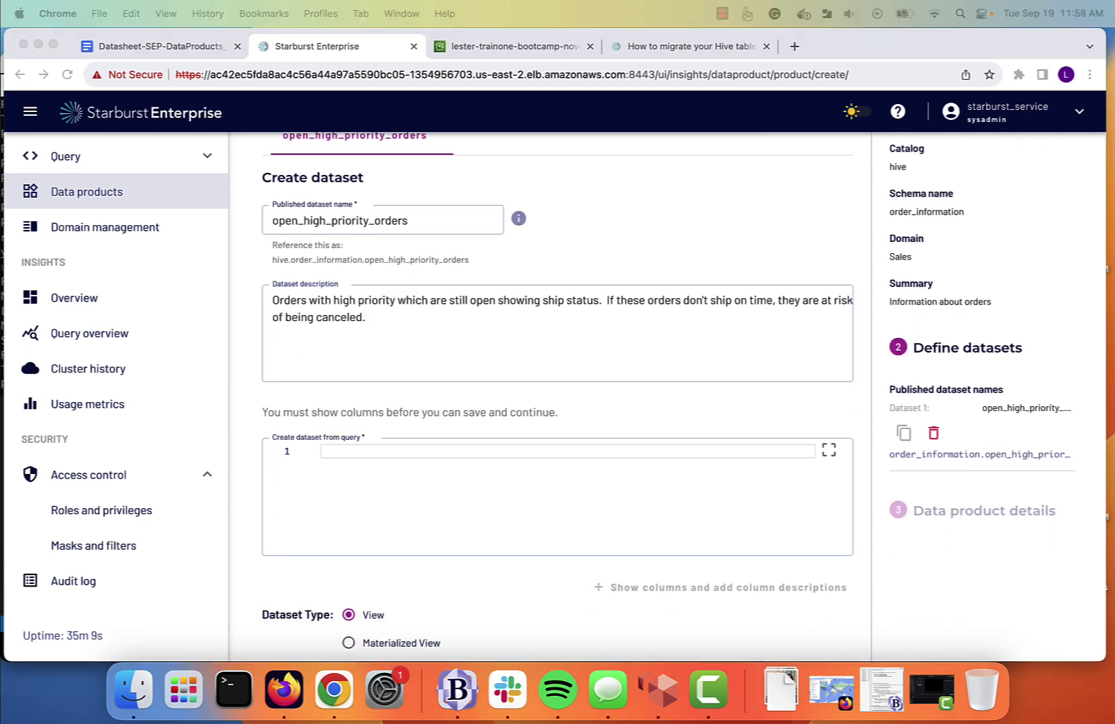
# Paste the SQL joining tpch.sf1 orders and customers for open 2-HIGH orders, then show its columns.
pyautogui.click(368, 451)
pyautogui.click(367, 451)
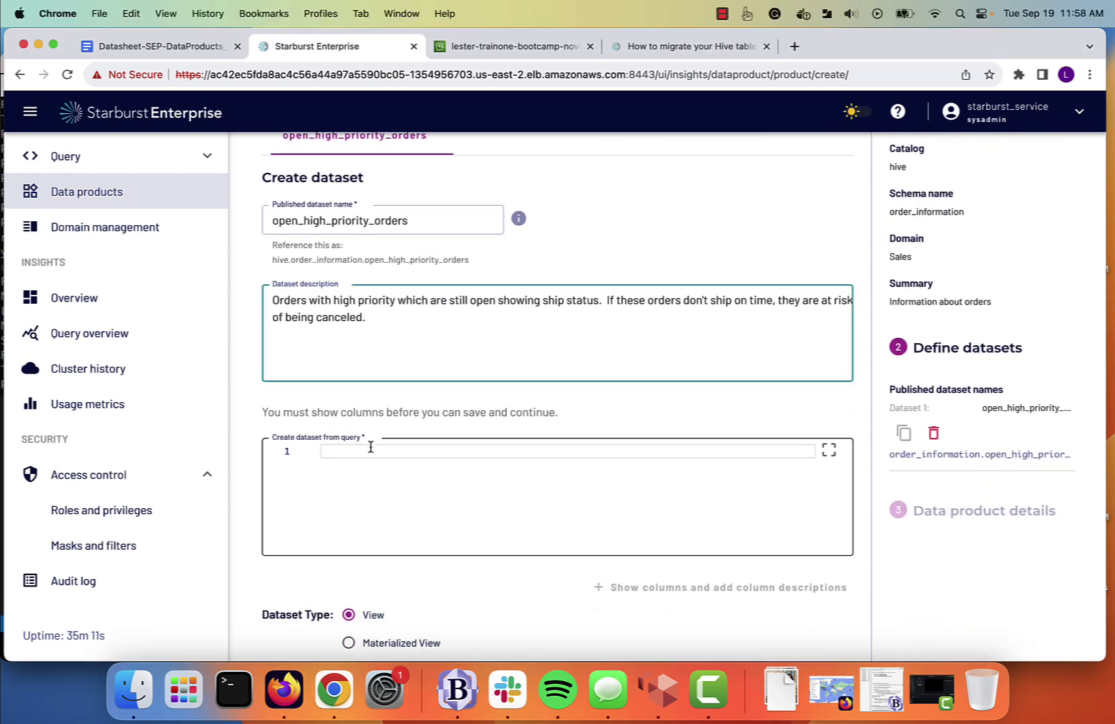
pyautogui.write('select     o.orderkey as "Order #",     c.name as "Name",     c.phone as "Phone",     o.orderpriority as "Order Priority",     o.shippriority as "Ship Priority",     o.totalprice as "Total Price" from     tpch.sf1.orders o     join tpch.sf1.customer c on o.custkey = c.custkey where     o.orderstatus = \'O\'     and o.orderpriority = \'1-URGENT\' ORDER BY     o.totalprice DESC')
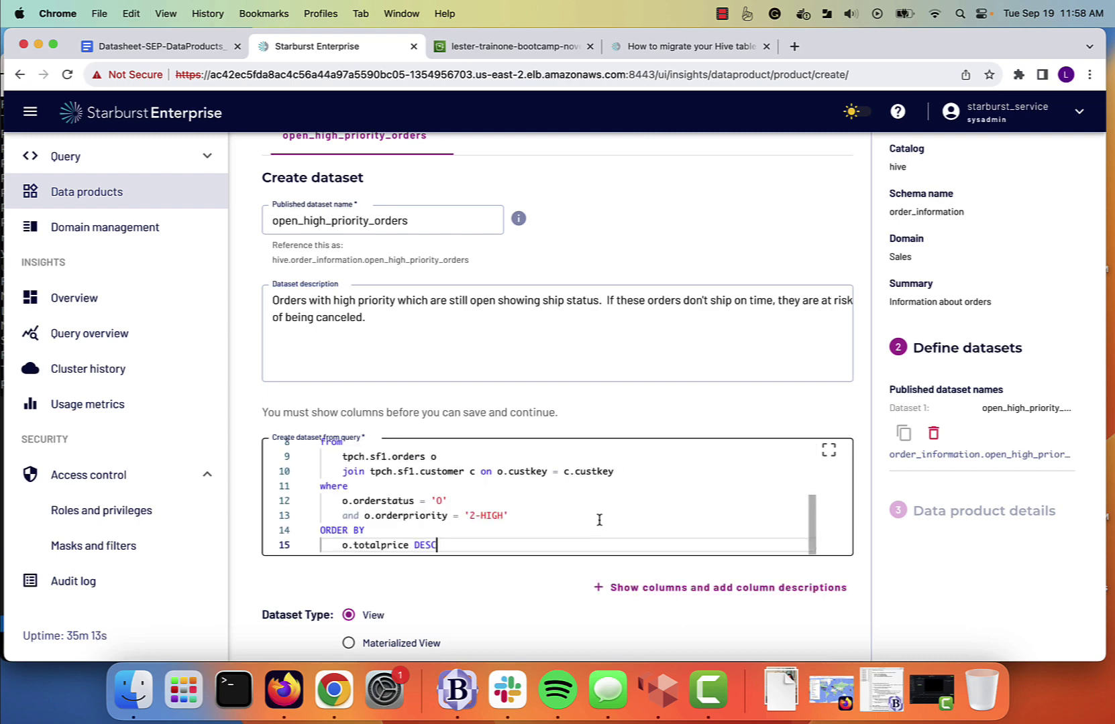
pyautogui.scroll(5, 567, 498)
pyautogui.scroll(-4, 567, 497)
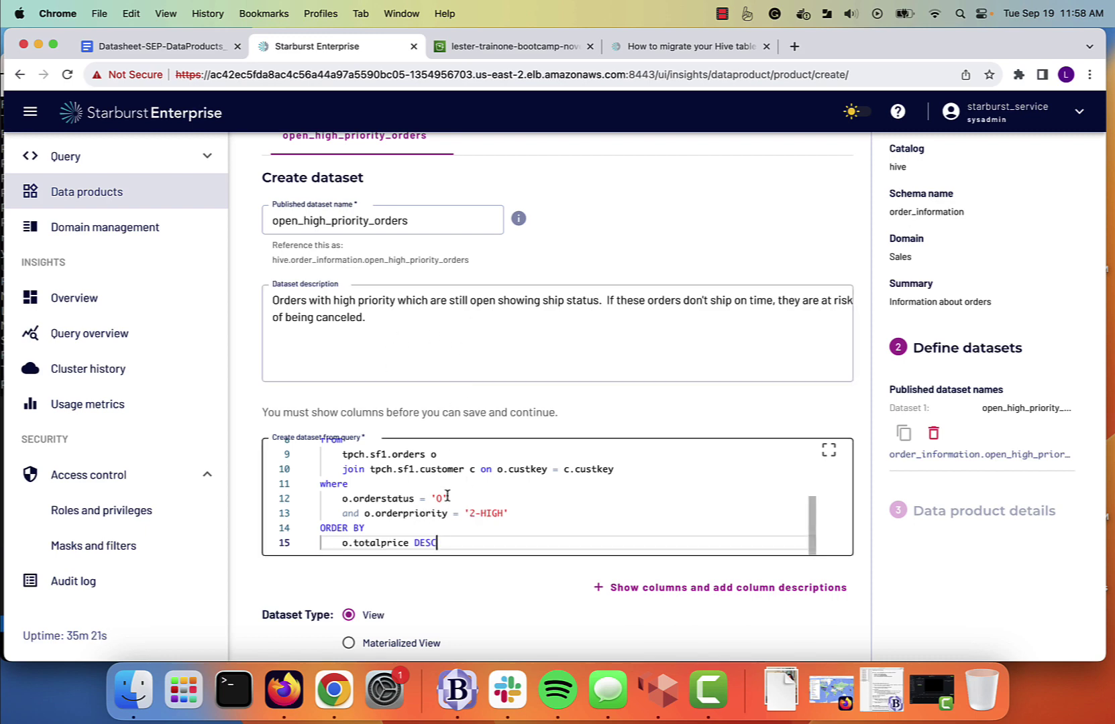
pyautogui.scroll(3, 443, 500)
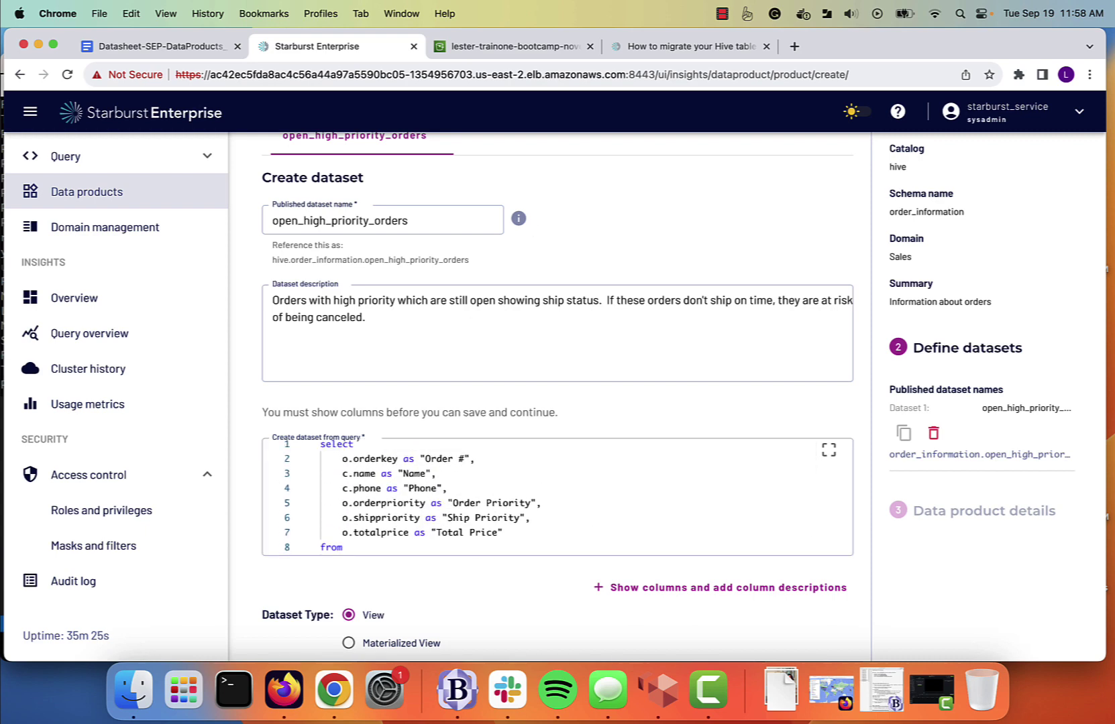
pyautogui.scroll(-3, 519, 537)
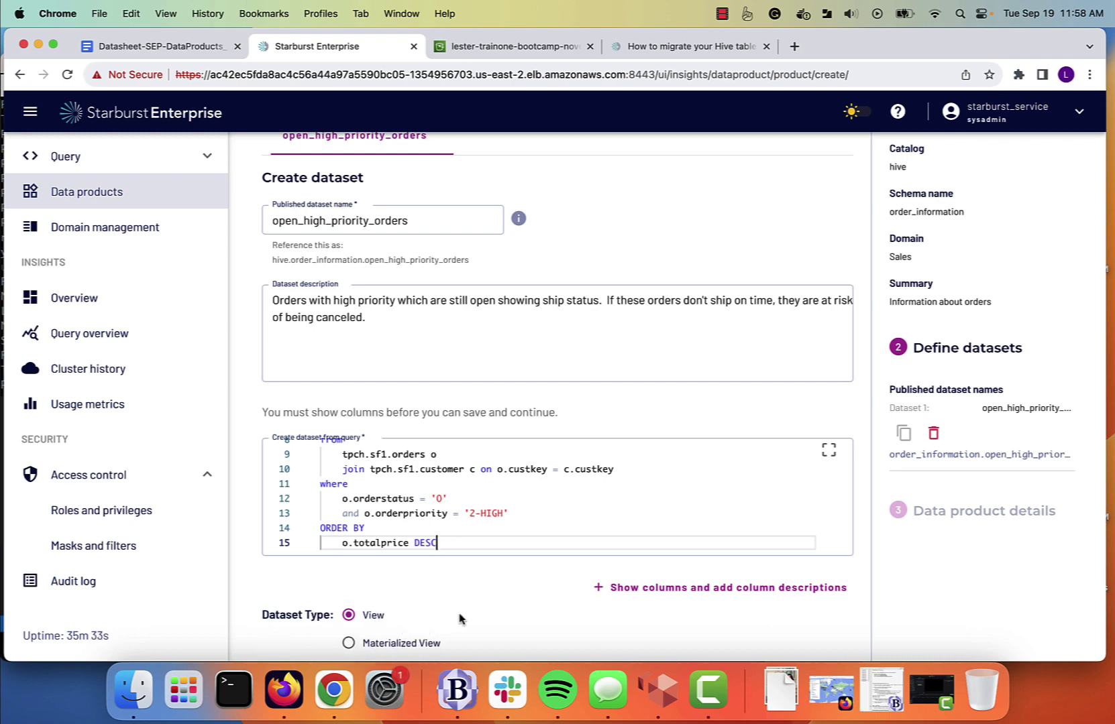
pyautogui.scroll(-2, 459, 618)
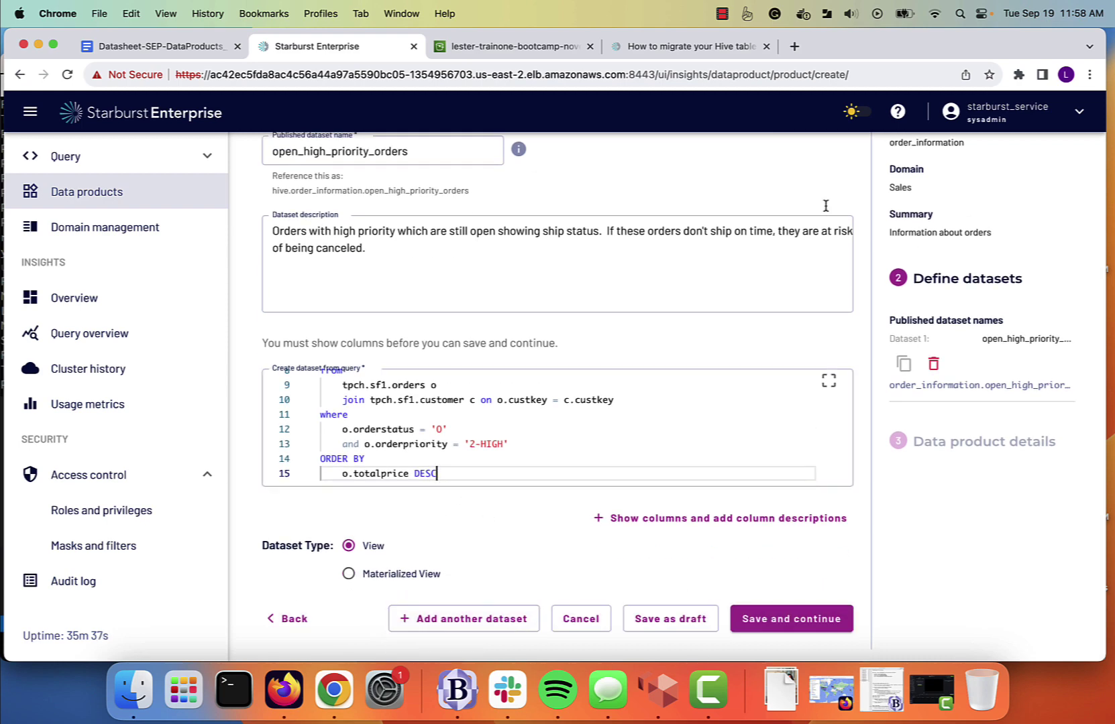
pyautogui.click(702, 520)
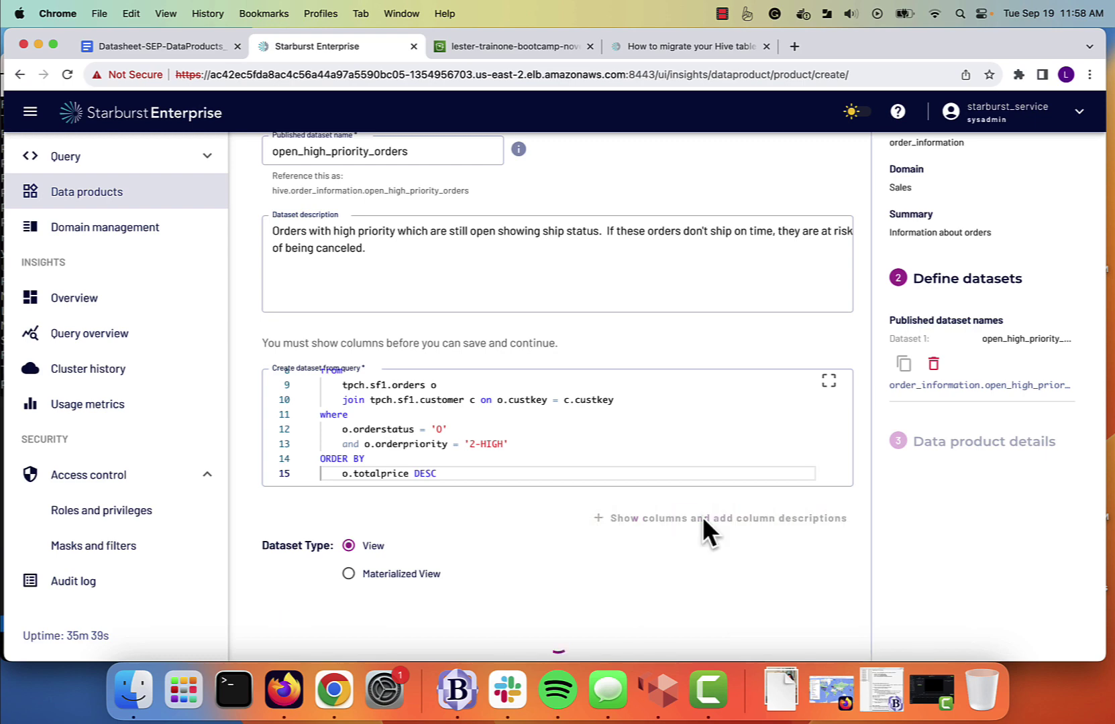
# Review the six columns (Order #, Name, Phone, Order Priority, Ship Priority, Total Price), then save and continue.
pyautogui.scroll(-2, 710, 529)
pyautogui.scroll(-5, 709, 533)
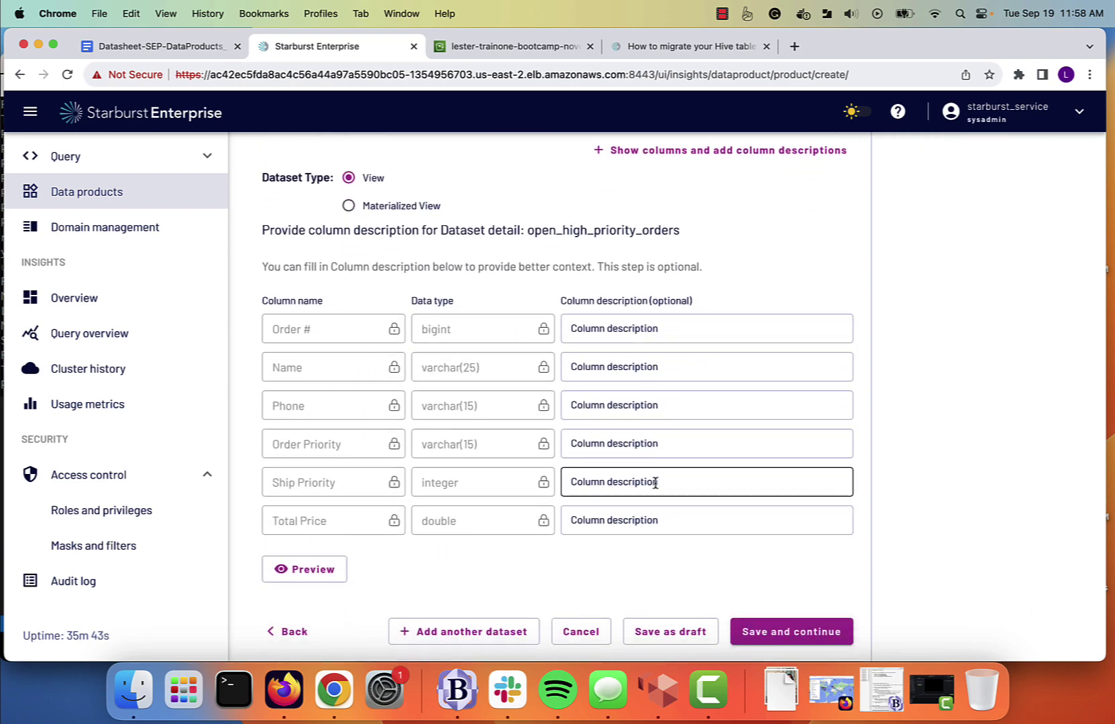
pyautogui.scroll(-1, 655, 483)
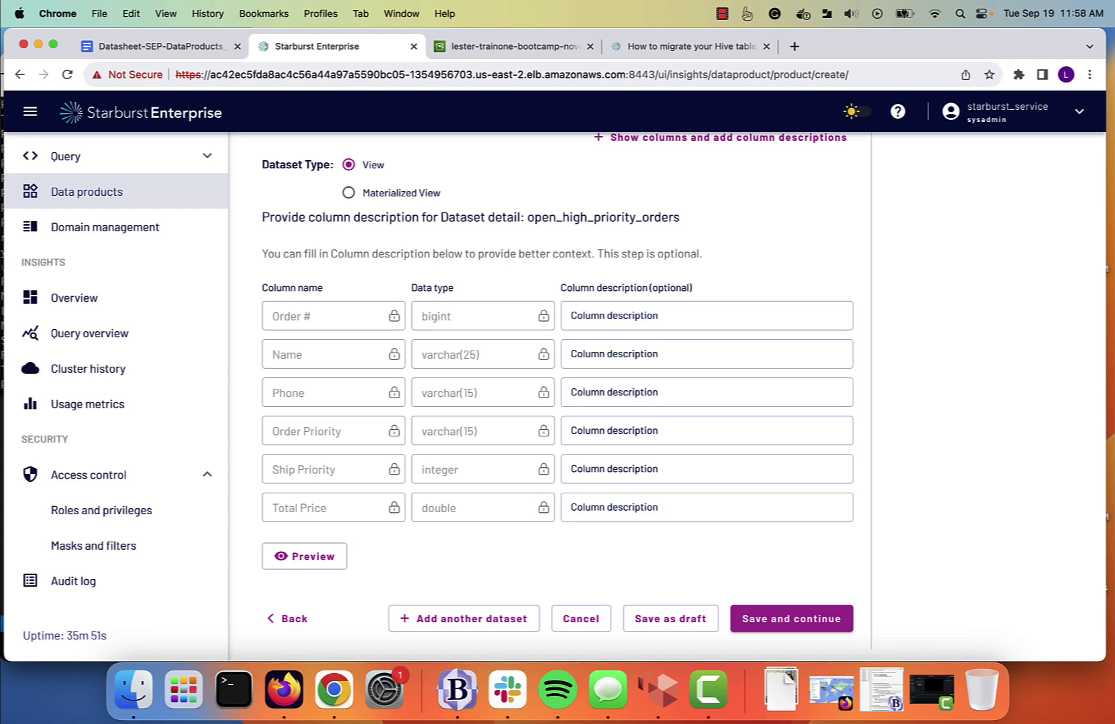
pyautogui.click(810, 627)
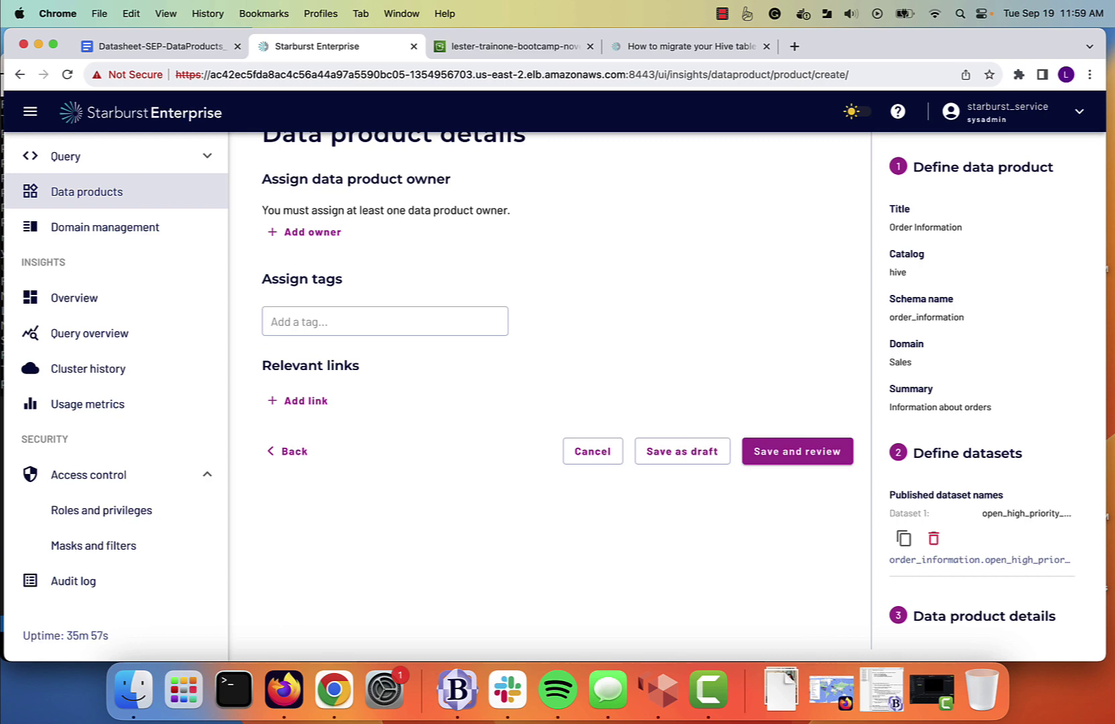
# Add a data product owner by entering the owner's full name and picking their e-mail from autofill.
pyautogui.click(312, 231)
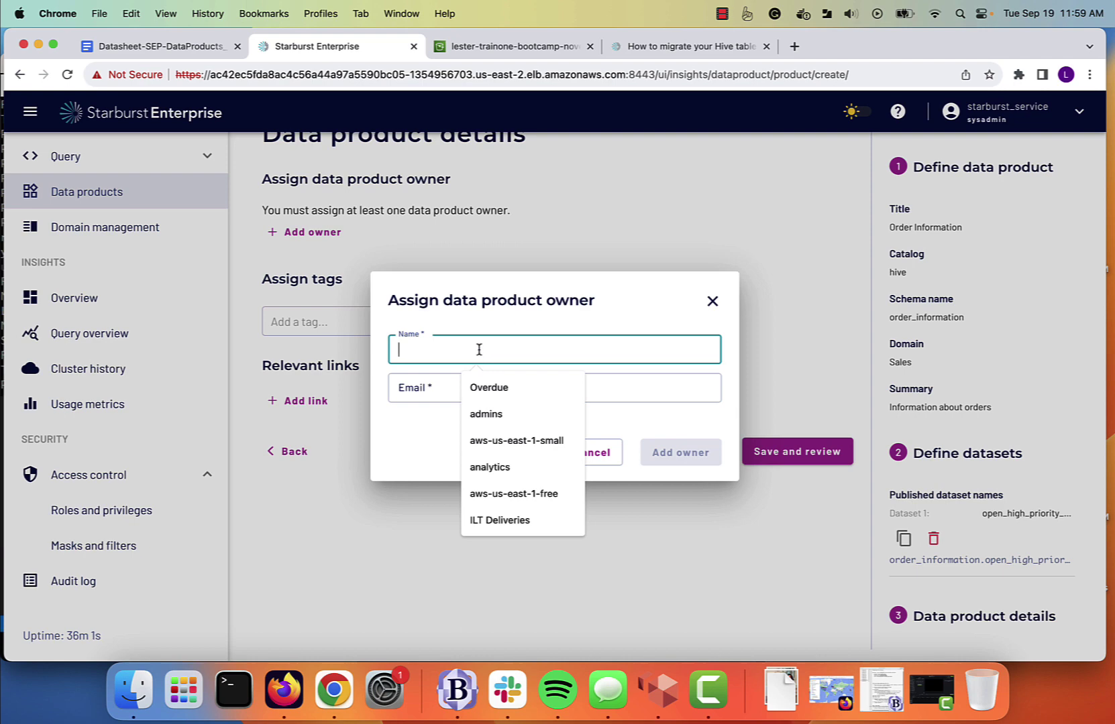
pyautogui.write('Lester Martin')
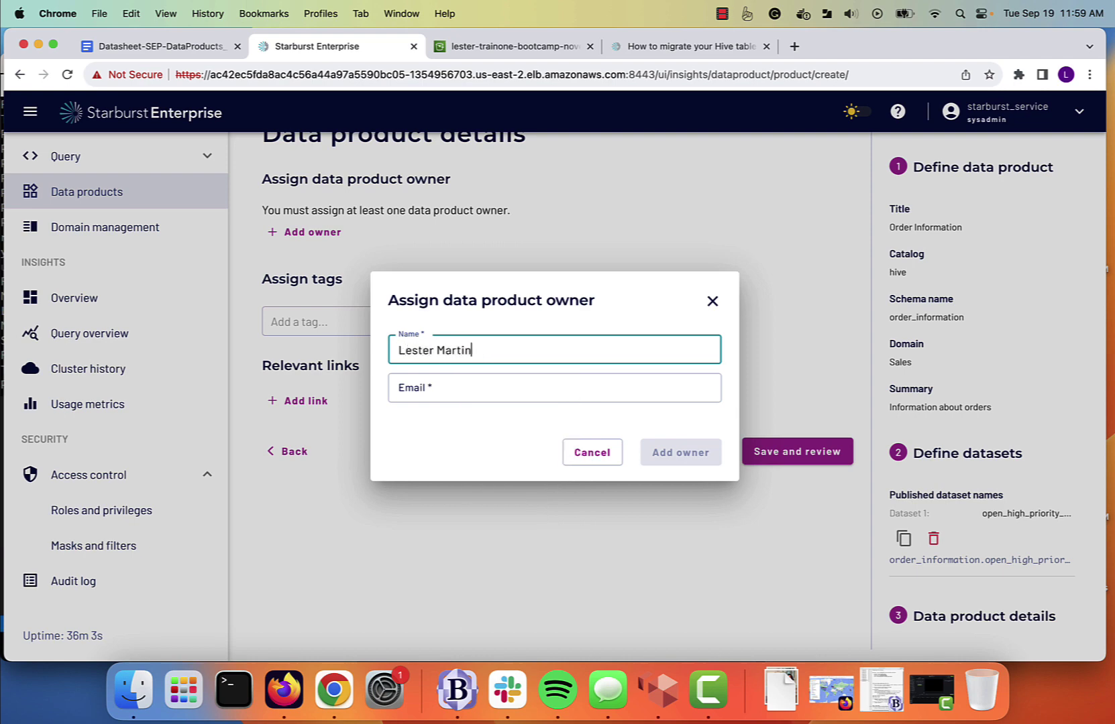
pyautogui.press('Tab')
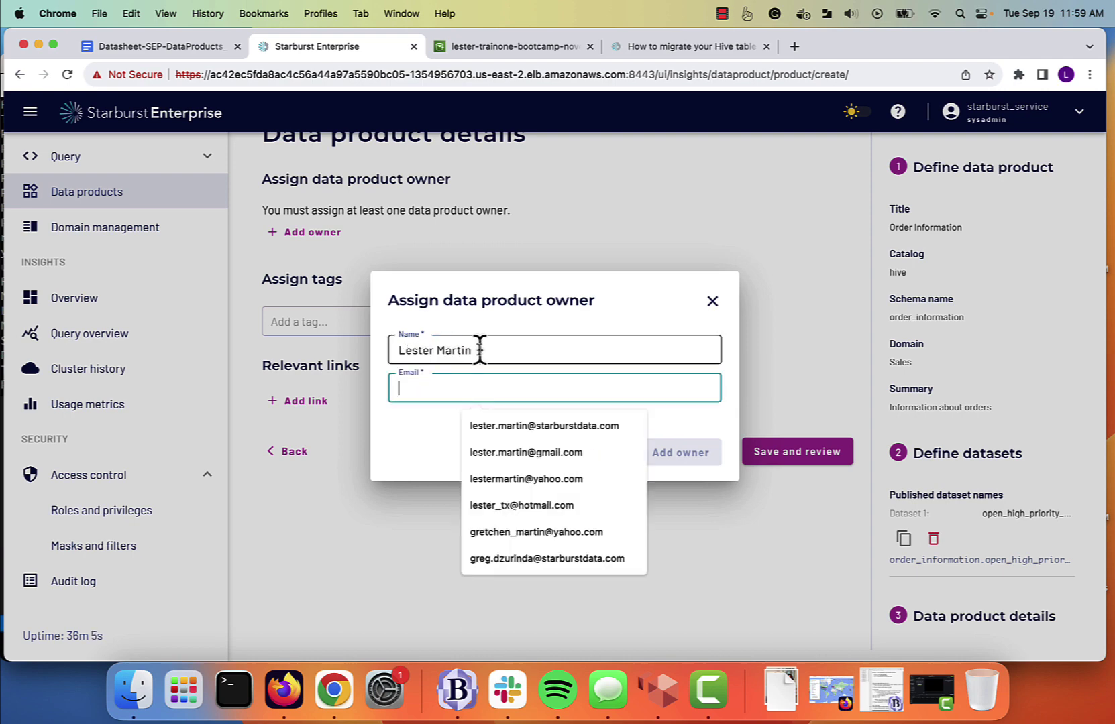
pyautogui.click(509, 425)
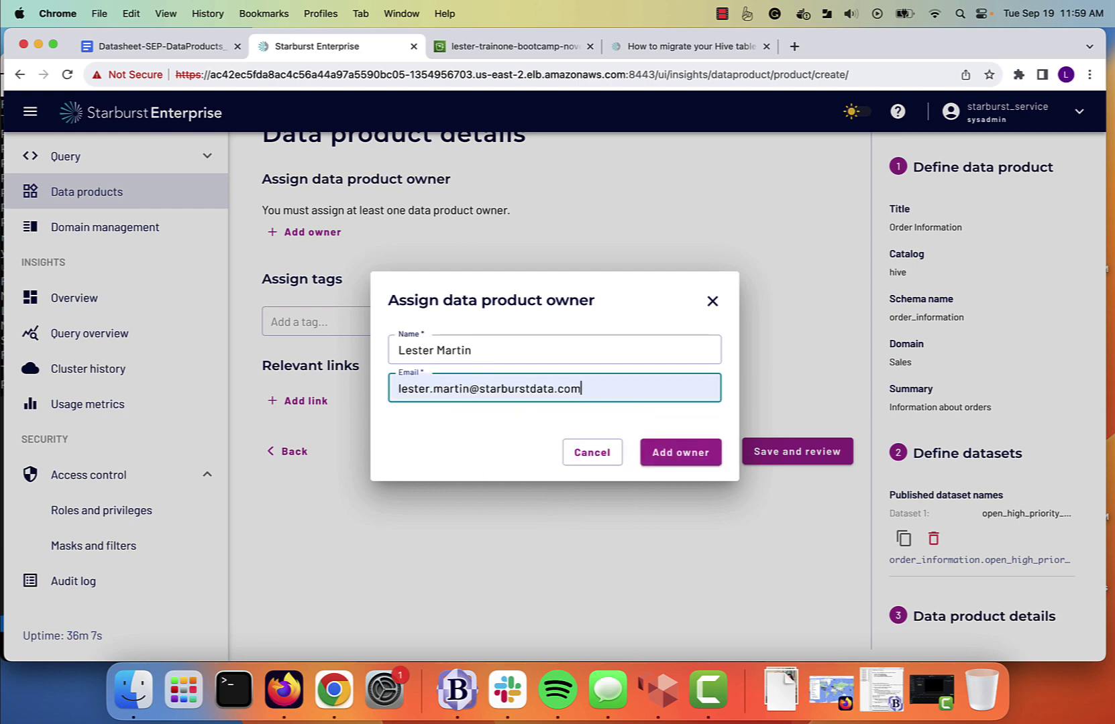
pyautogui.click(674, 456)
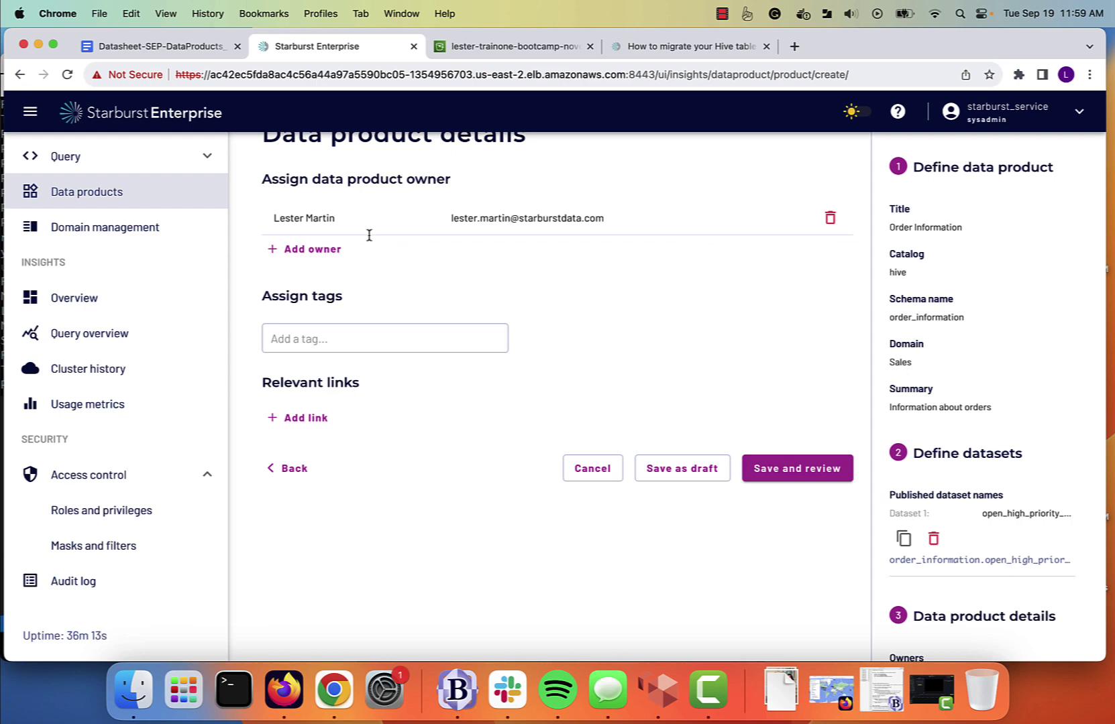
# Add the tags 'high priority' and 'open orders', replacing an incomplete 'high' tag.
pyautogui.click(300, 344)
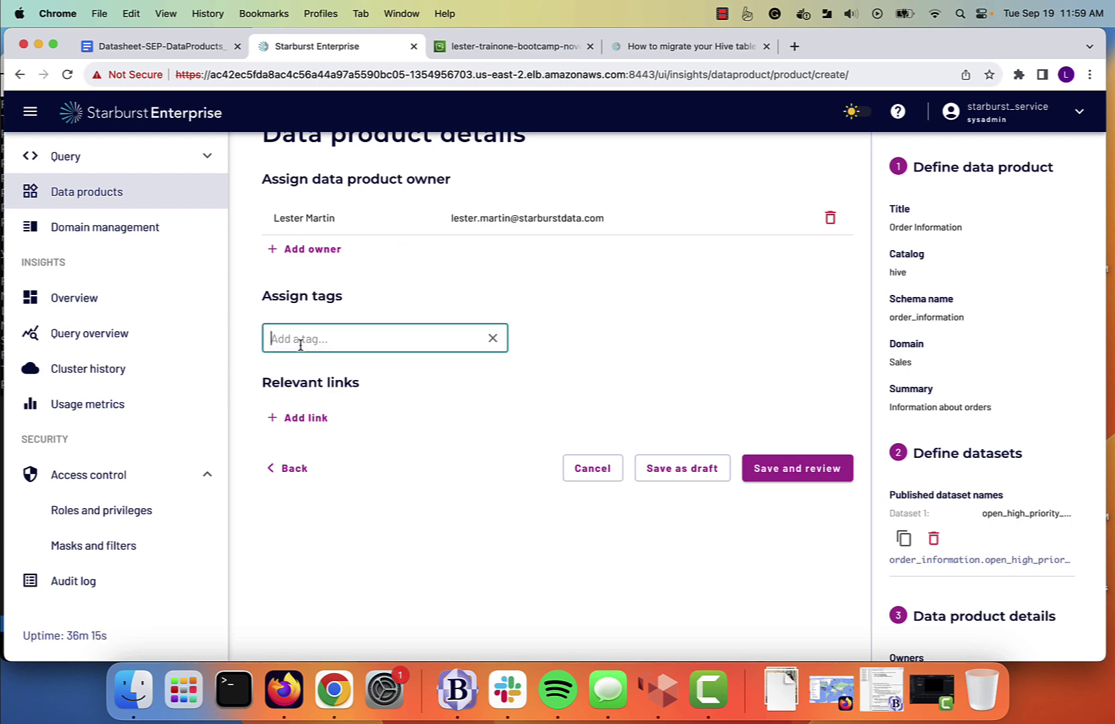
pyautogui.write('hi')
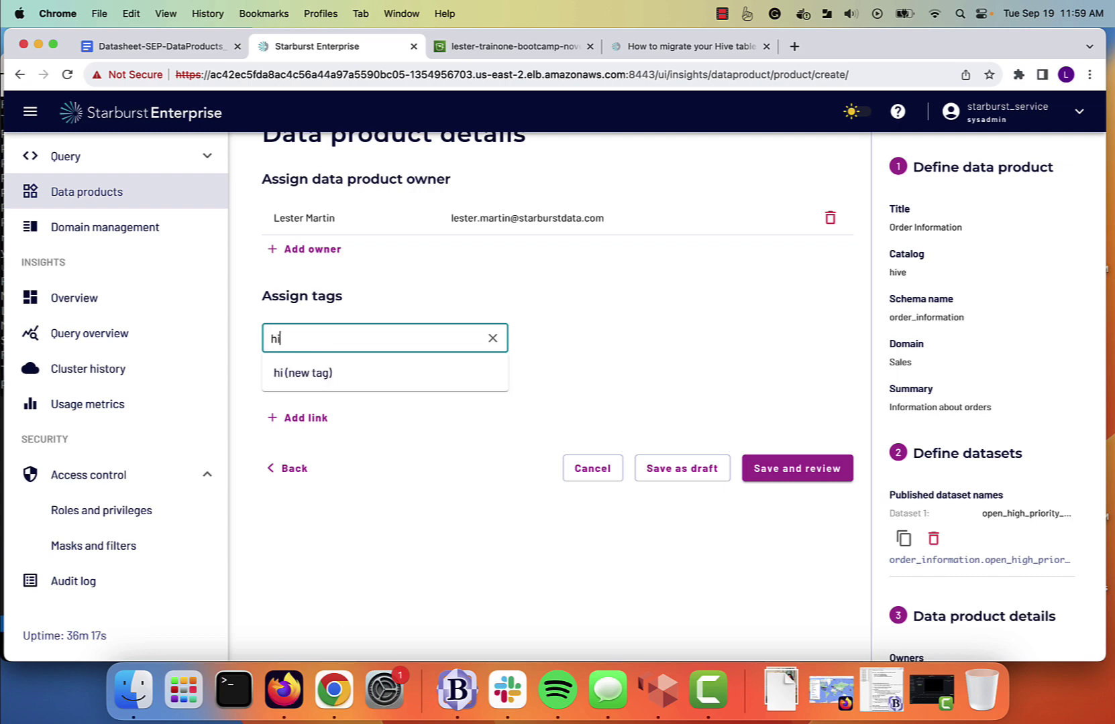
pyautogui.write('gh')
pyautogui.press('Return')
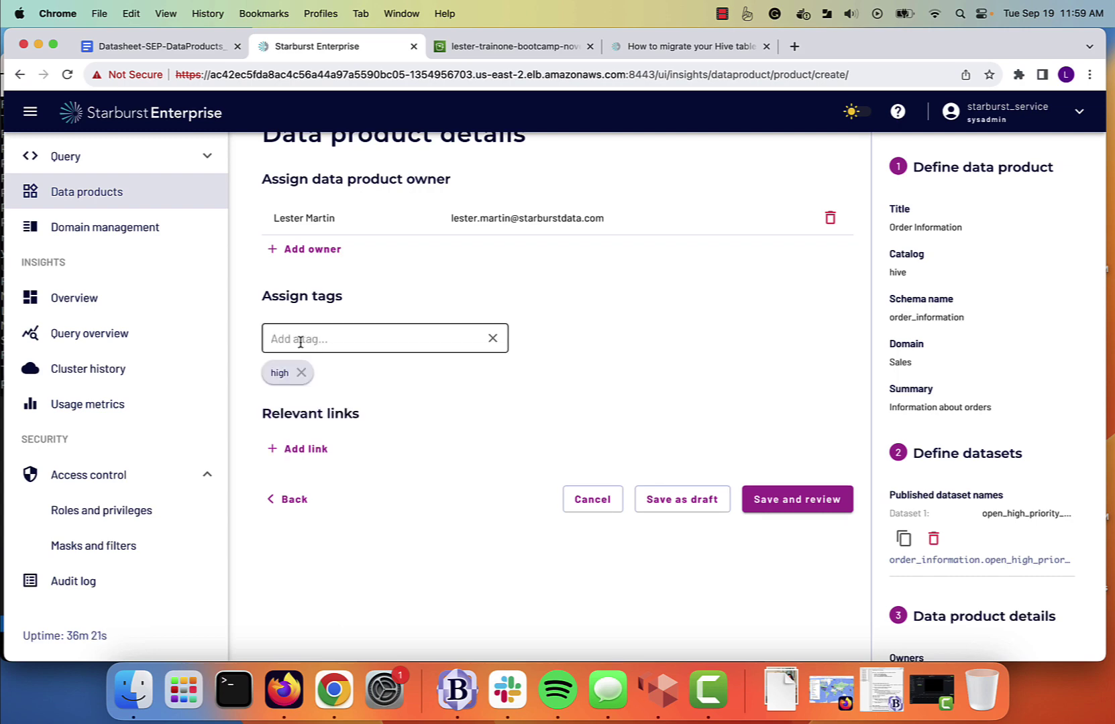
pyautogui.click(301, 373)
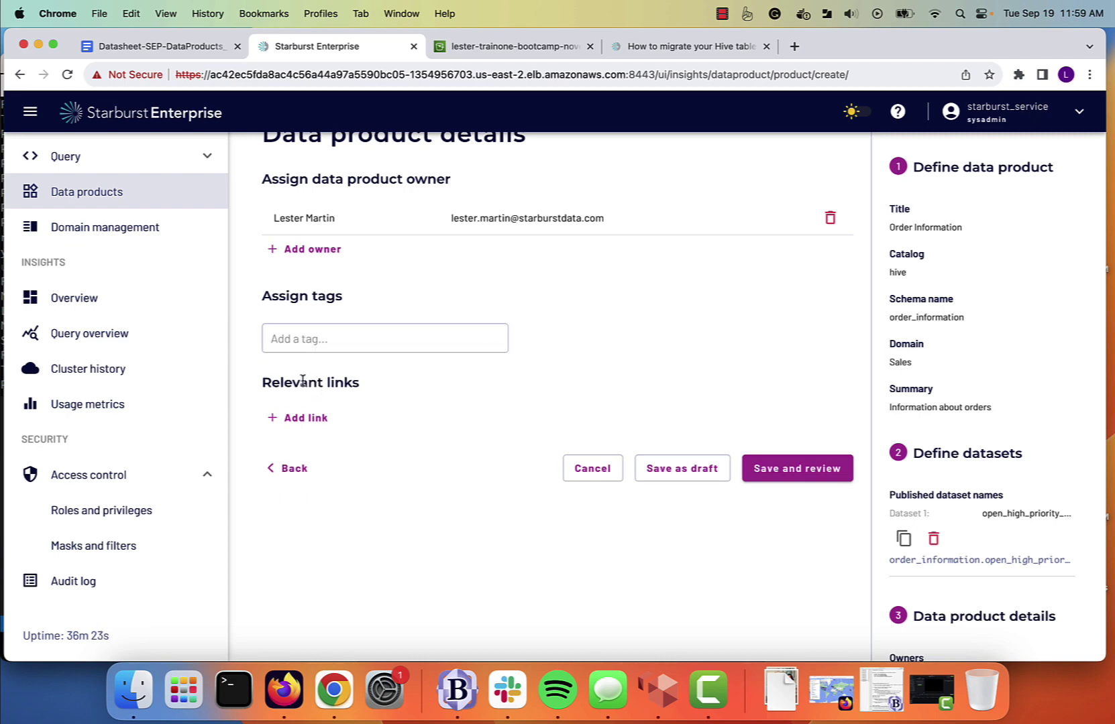
pyautogui.click(294, 339)
pyautogui.write('high')
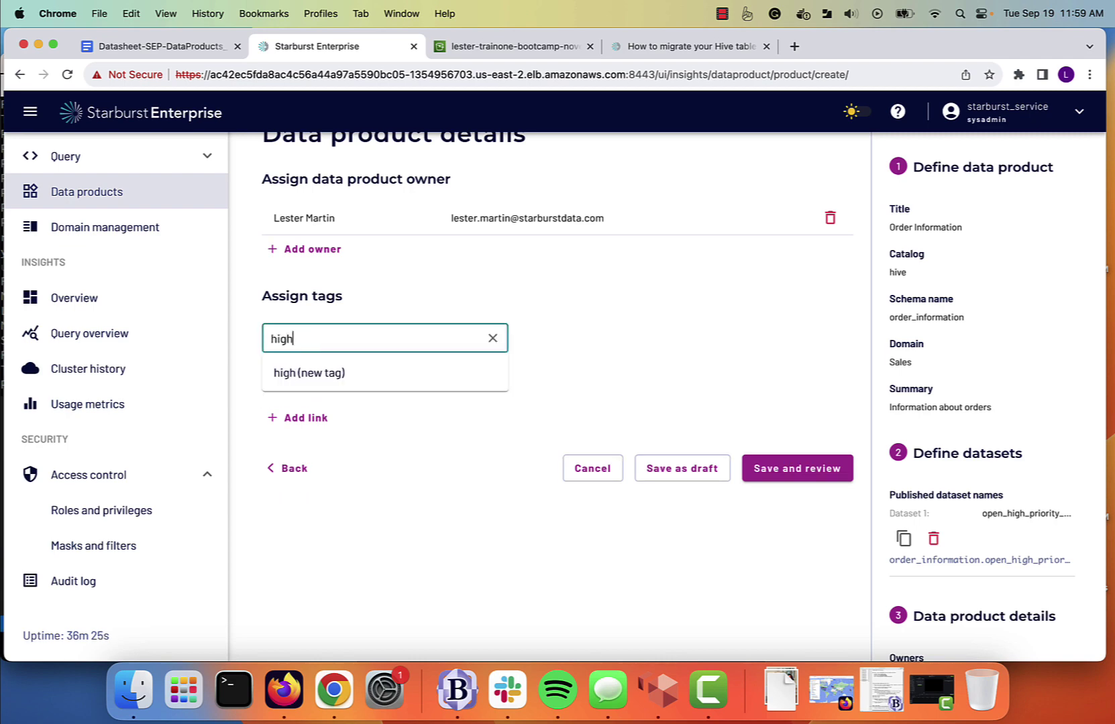
pyautogui.write(' pririt')
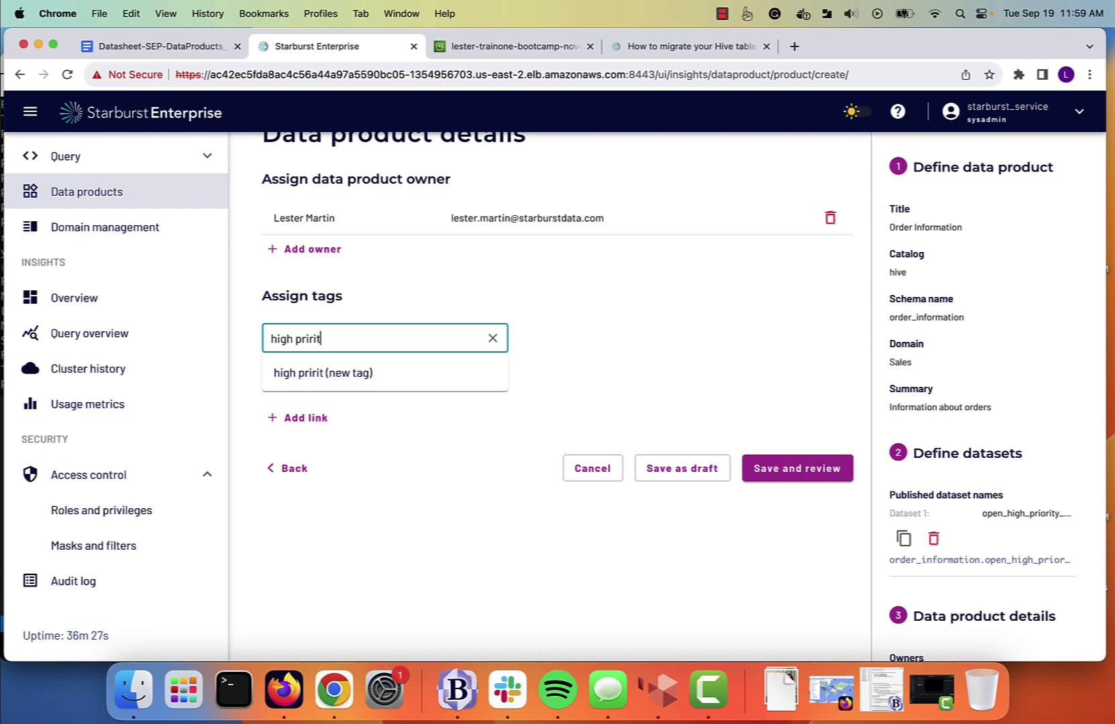
pyautogui.press('BackSpace')
pyautogui.press('BackSpace')
pyautogui.press('BackSpace')
pyautogui.write('ority')
pyautogui.press('Return')
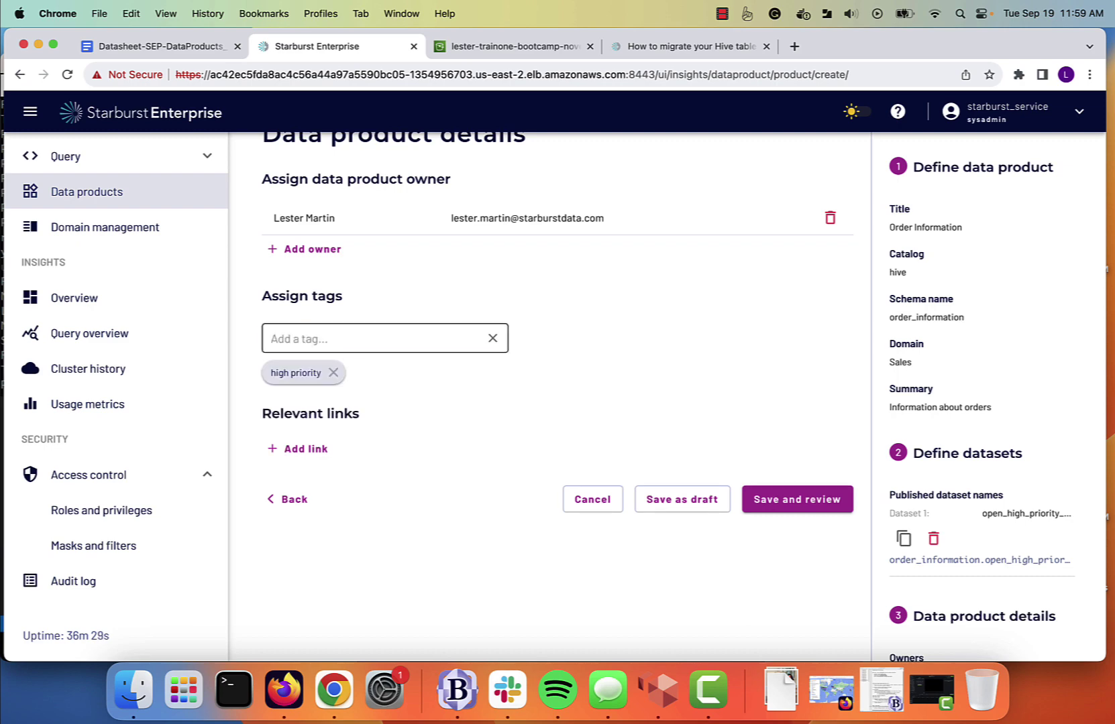
pyautogui.click(297, 346)
pyautogui.write('open')
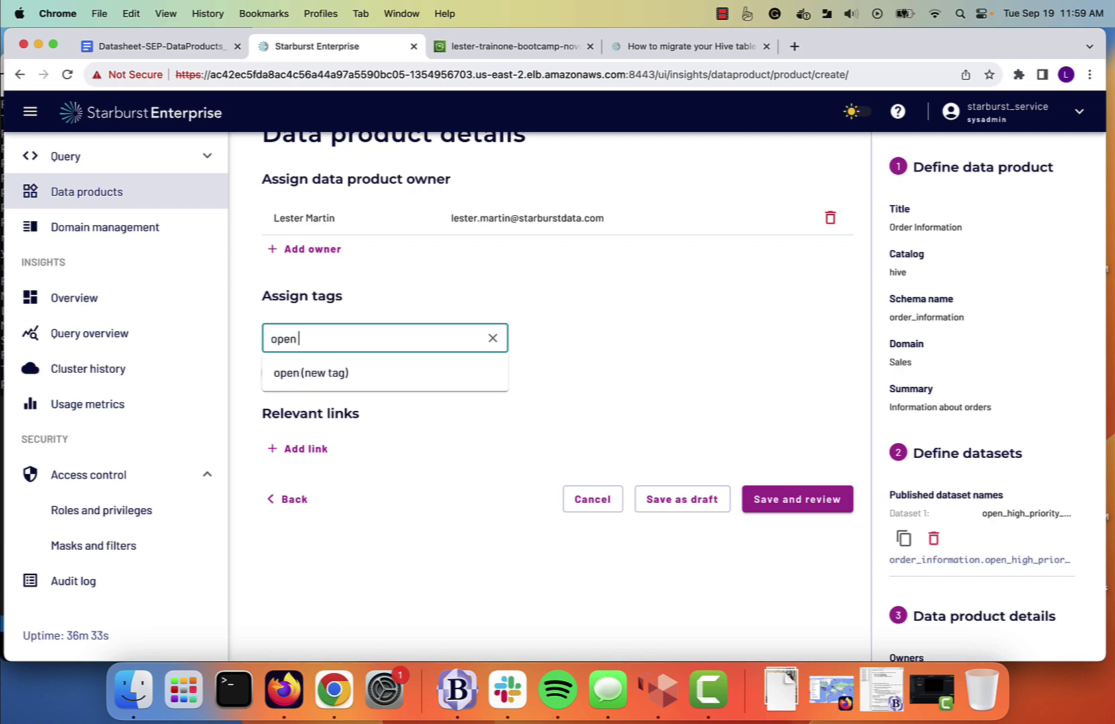
pyautogui.write(' orders')
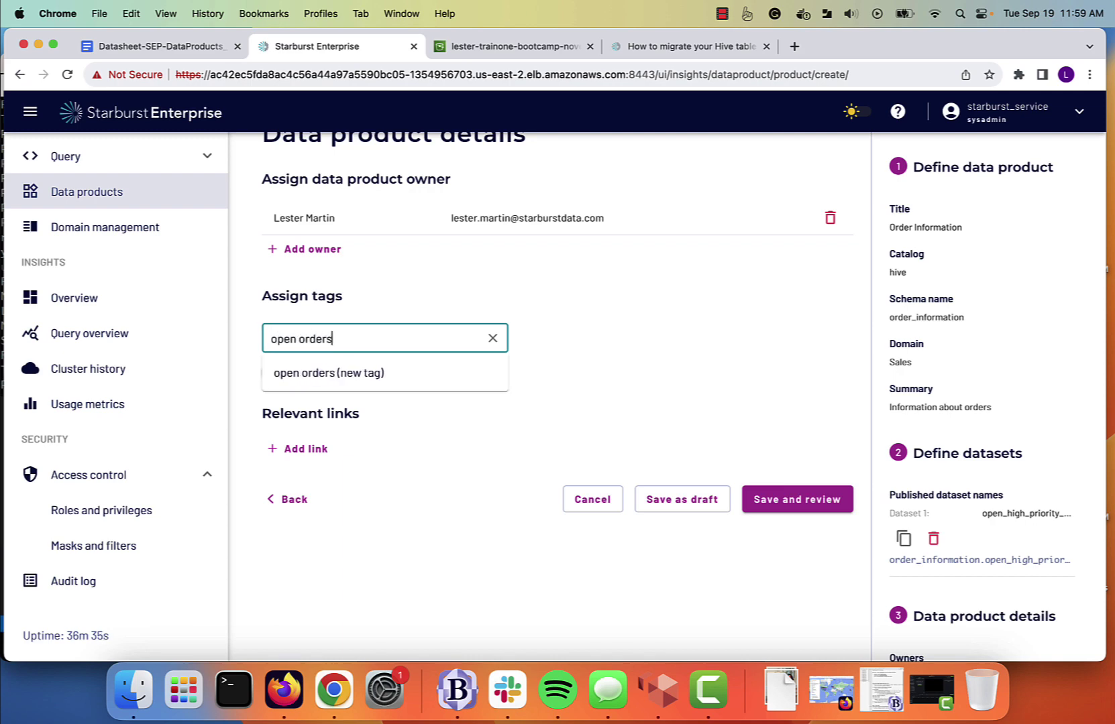
pyautogui.press('Return')
pyautogui.click(295, 360)
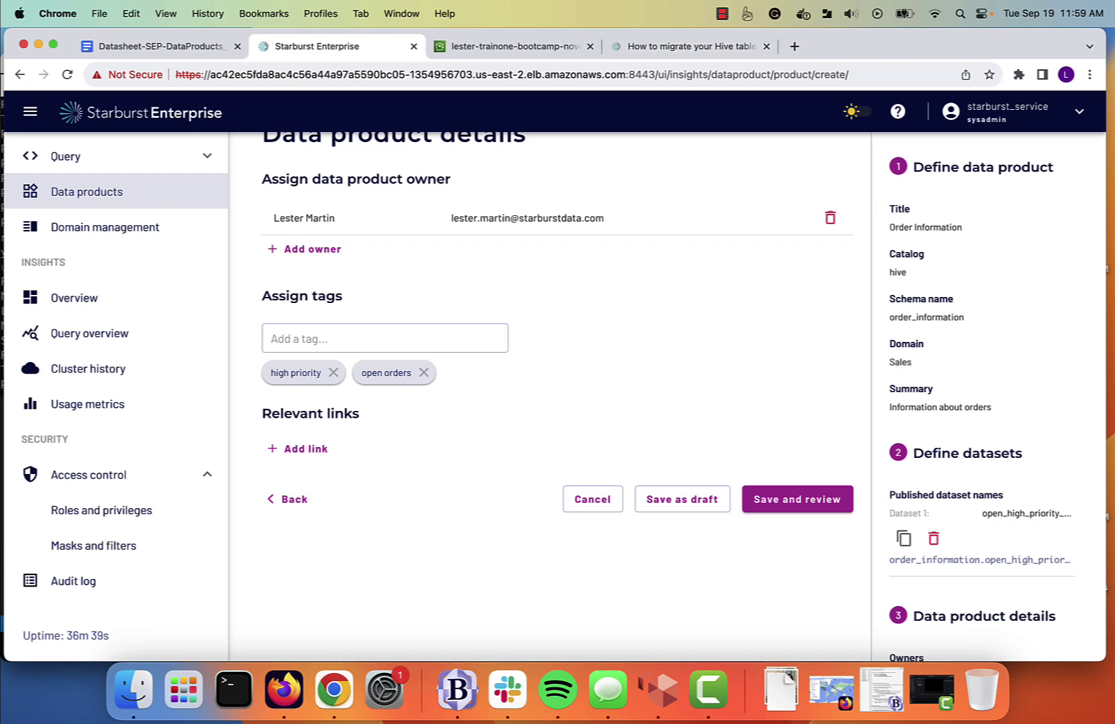
# Save the Order Information data product and review its details.
pyautogui.click(816, 507)
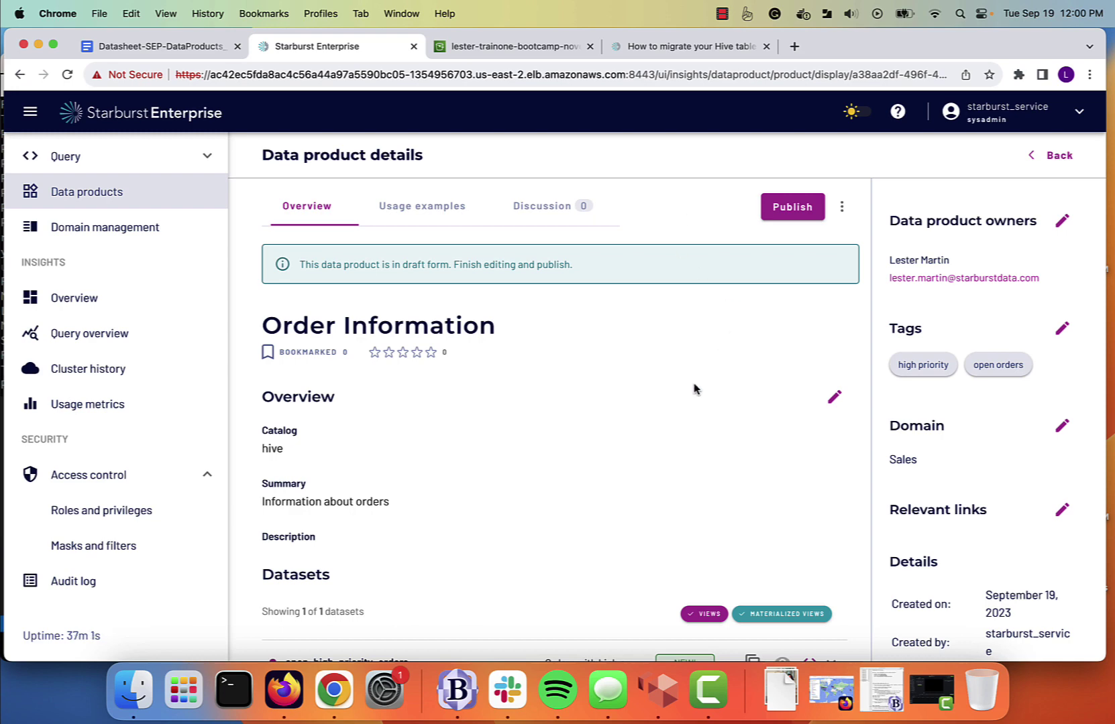
pyautogui.scroll(-4, 711, 419)
pyautogui.scroll(4, 709, 423)
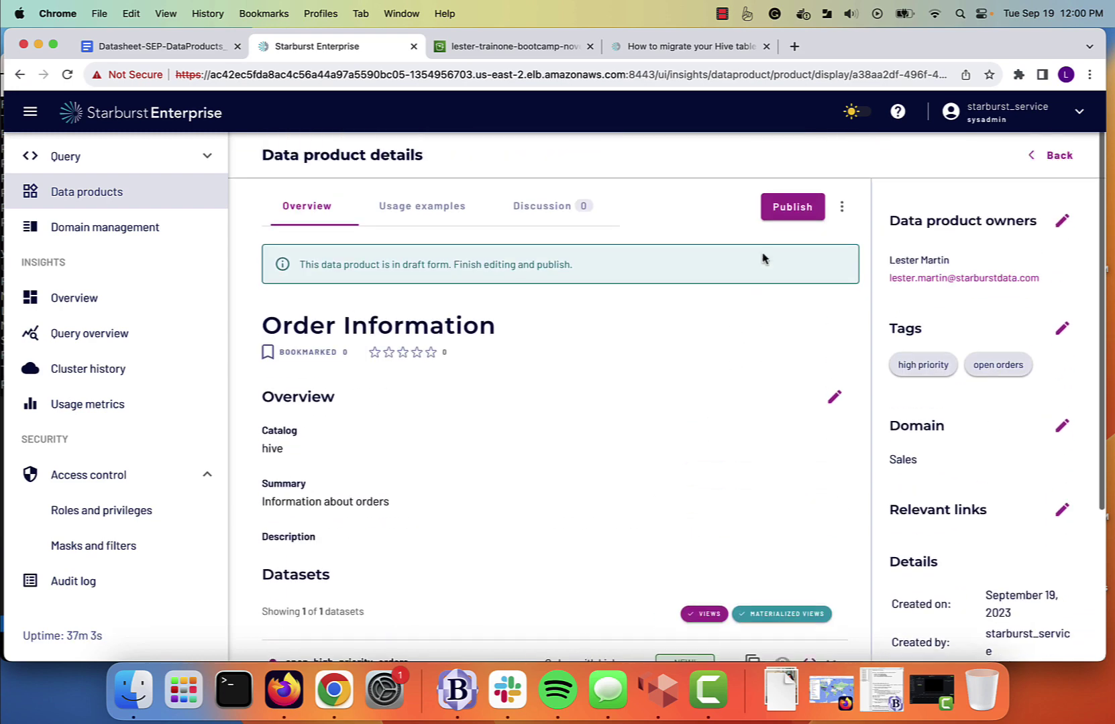
# Publish Order Information and confirm the publish dialog.
pyautogui.click(794, 206)
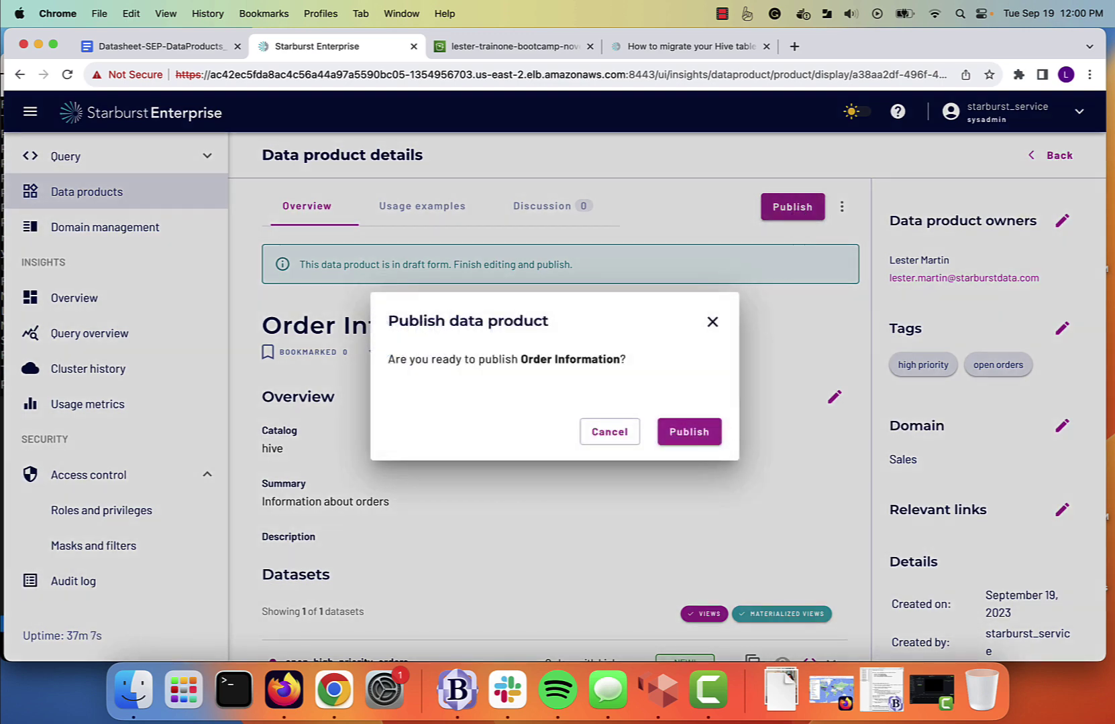
pyautogui.click(697, 435)
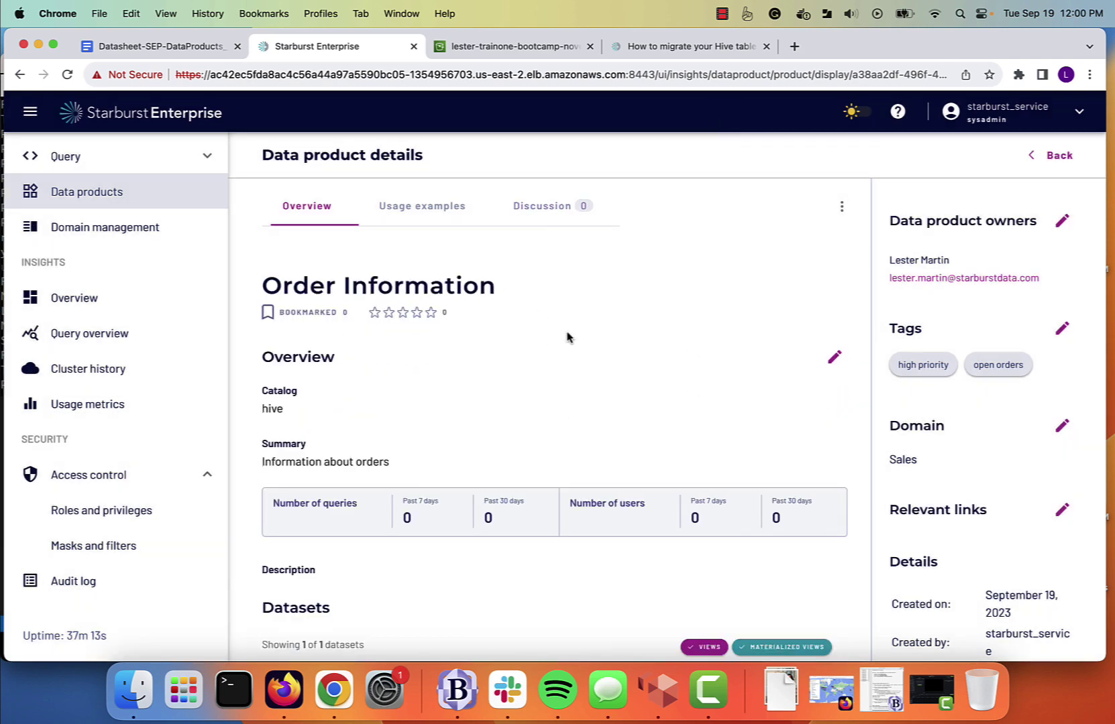
pyautogui.scroll(-2, 567, 337)
pyautogui.scroll(2, 567, 337)
pyautogui.scroll(-2, 430, 389)
pyautogui.scroll(-2, 430, 389)
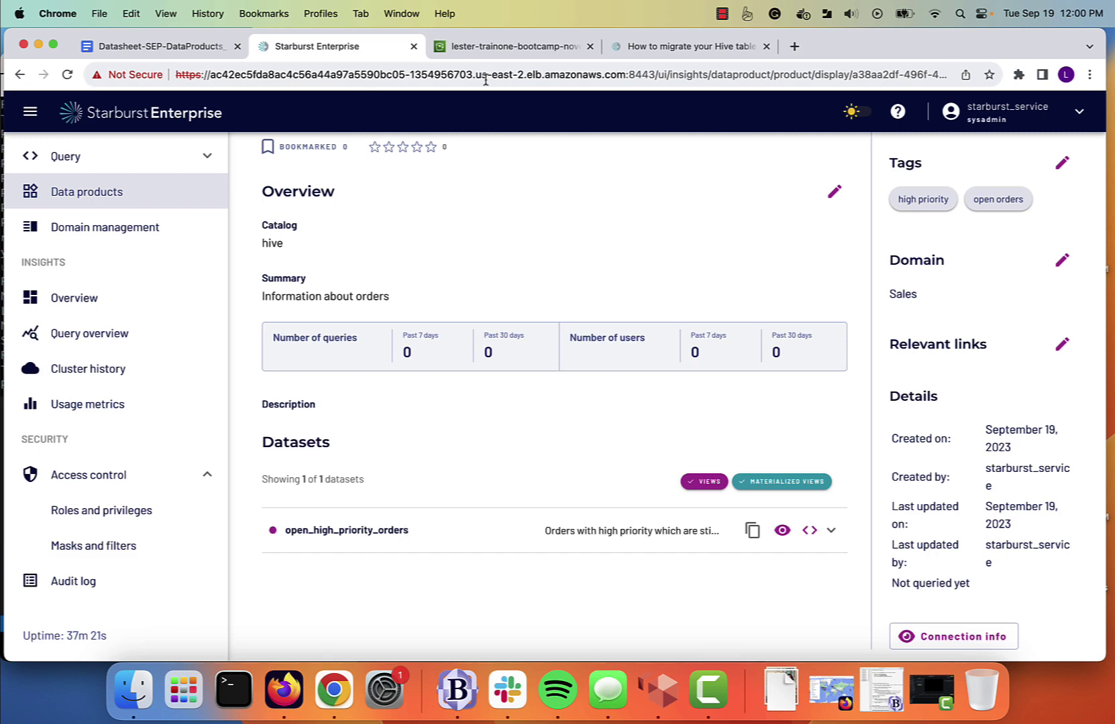
pyautogui.click(508, 48)
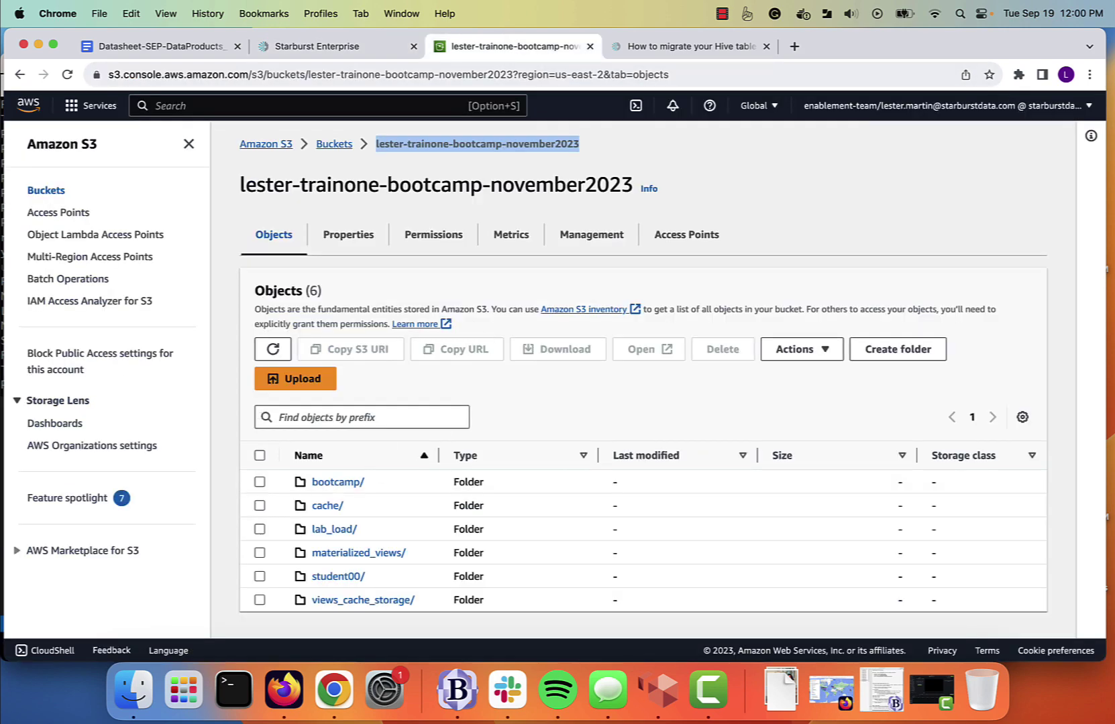
# Refresh the bucket and check that dataproducts/sales/hive/order_information/ exists and is empty.
pyautogui.click(272, 348)
pyautogui.scroll(-1, 460, 419)
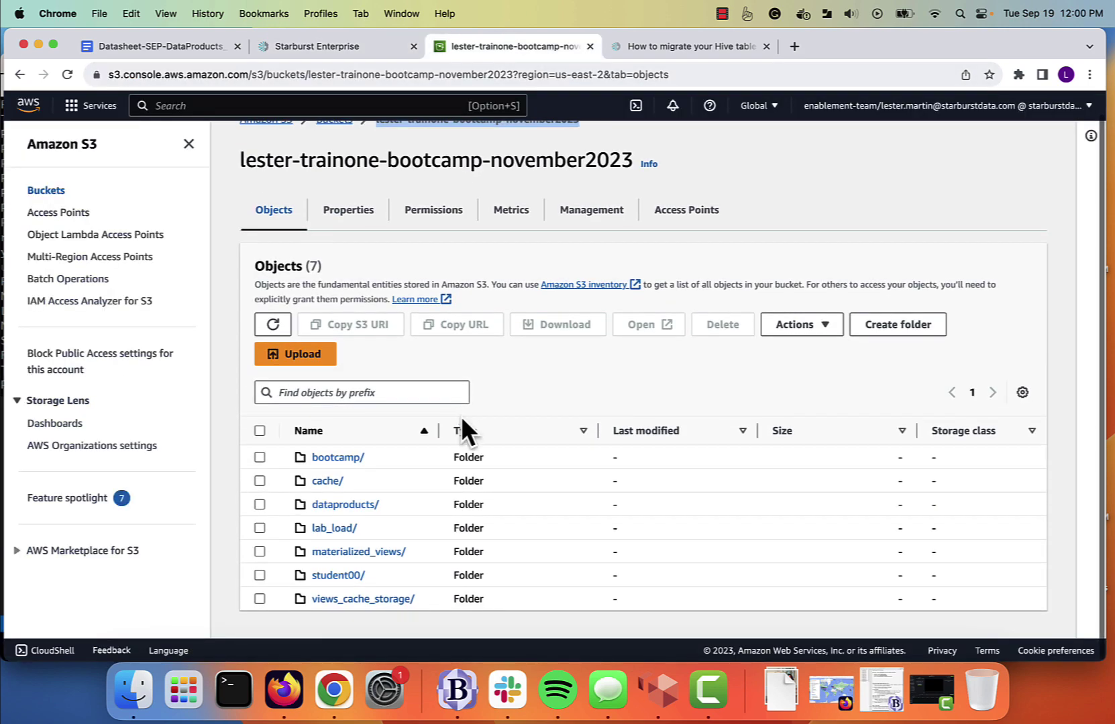
pyautogui.click(340, 505)
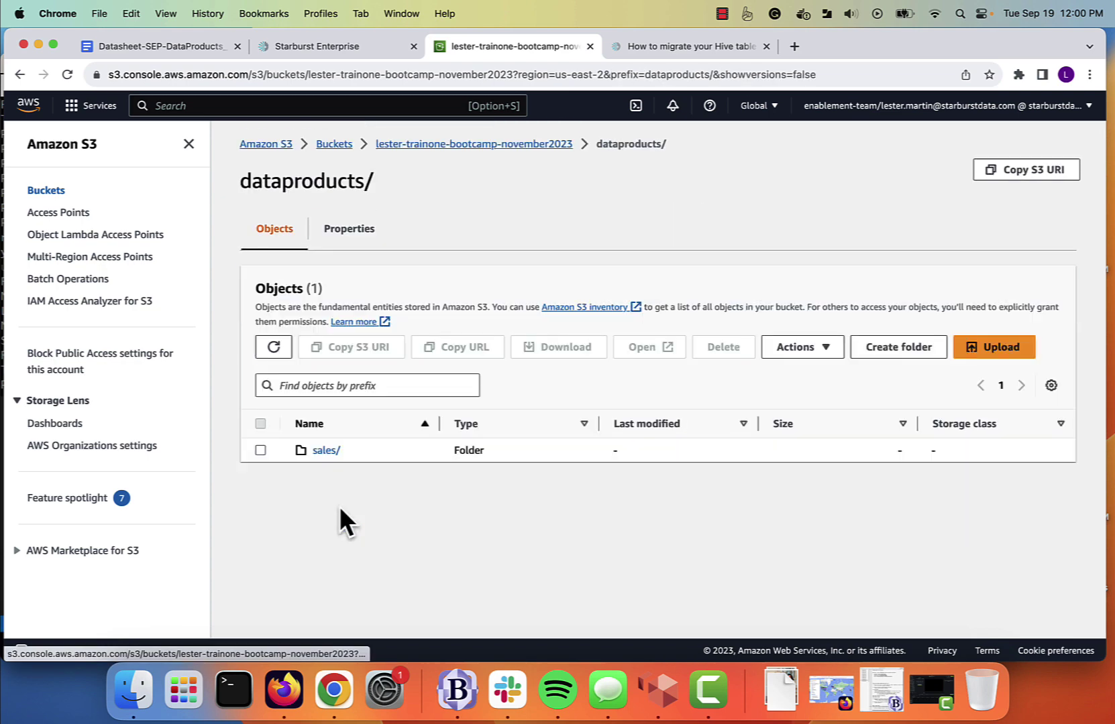
pyautogui.click(325, 451)
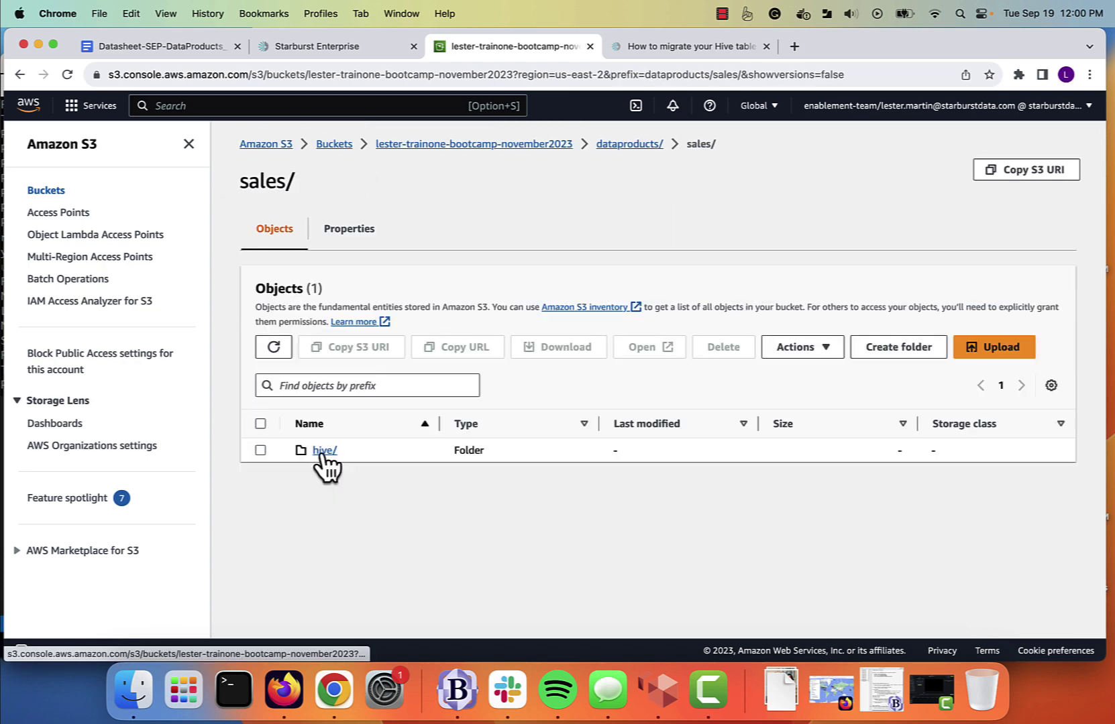
pyautogui.click(325, 451)
pyautogui.click(357, 451)
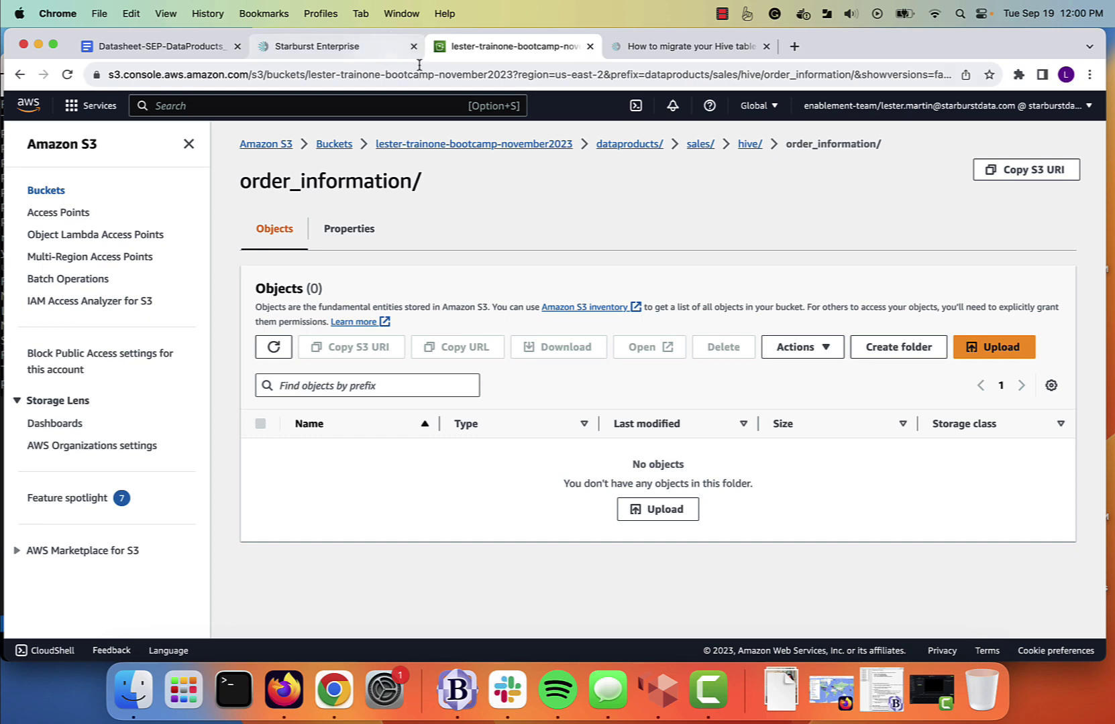
pyautogui.click(352, 48)
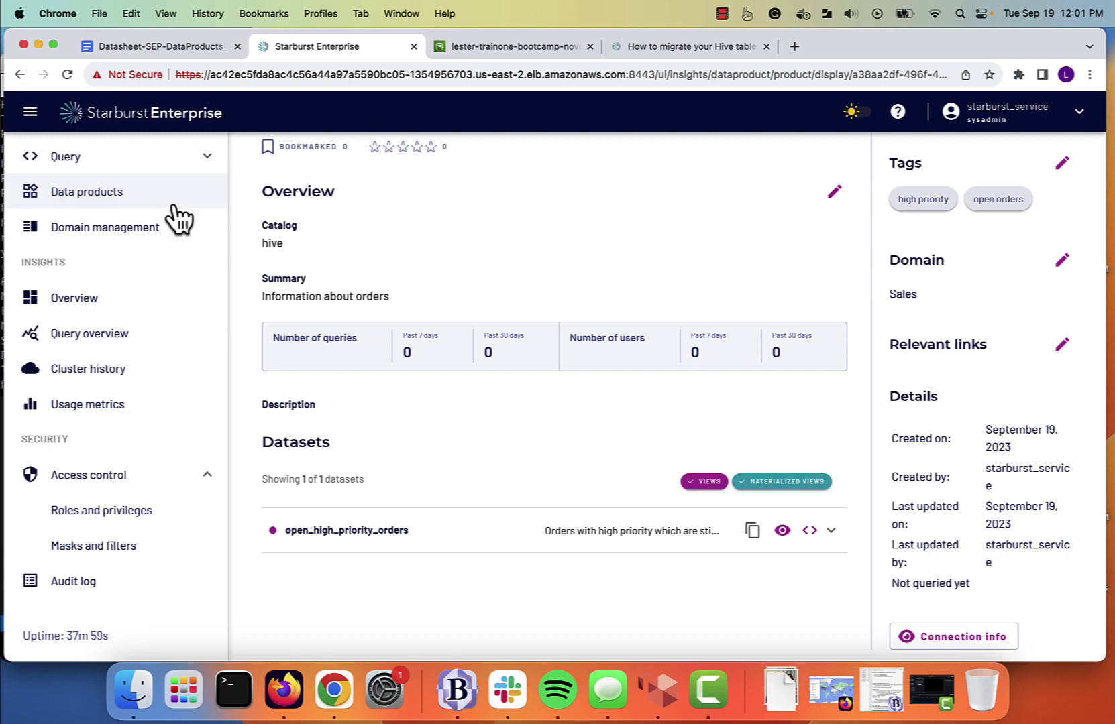
# Open the query editor and expand the hive catalog's order_information schema views.
pyautogui.click(71, 161)
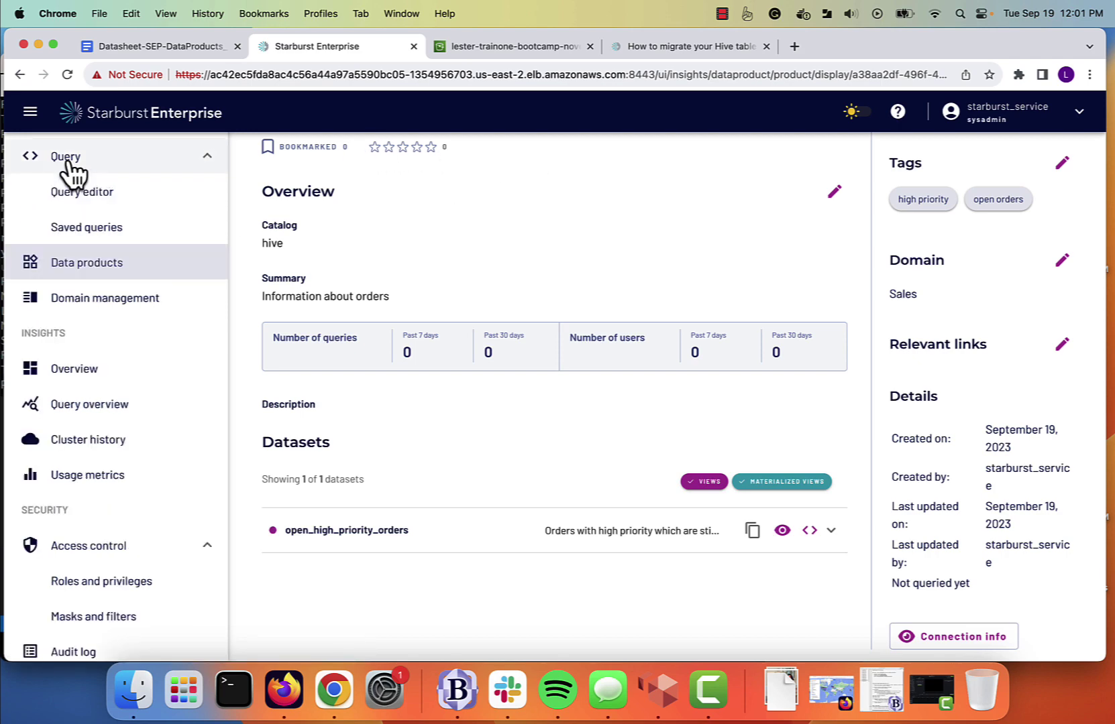
pyautogui.click(75, 193)
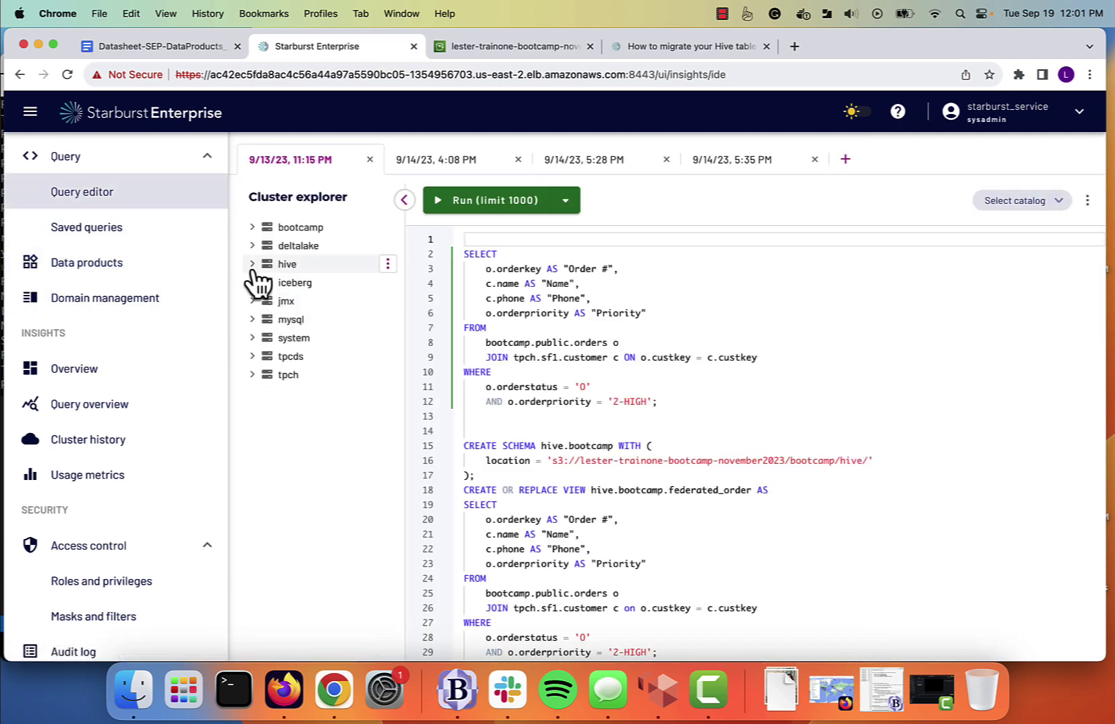
pyautogui.click(254, 267)
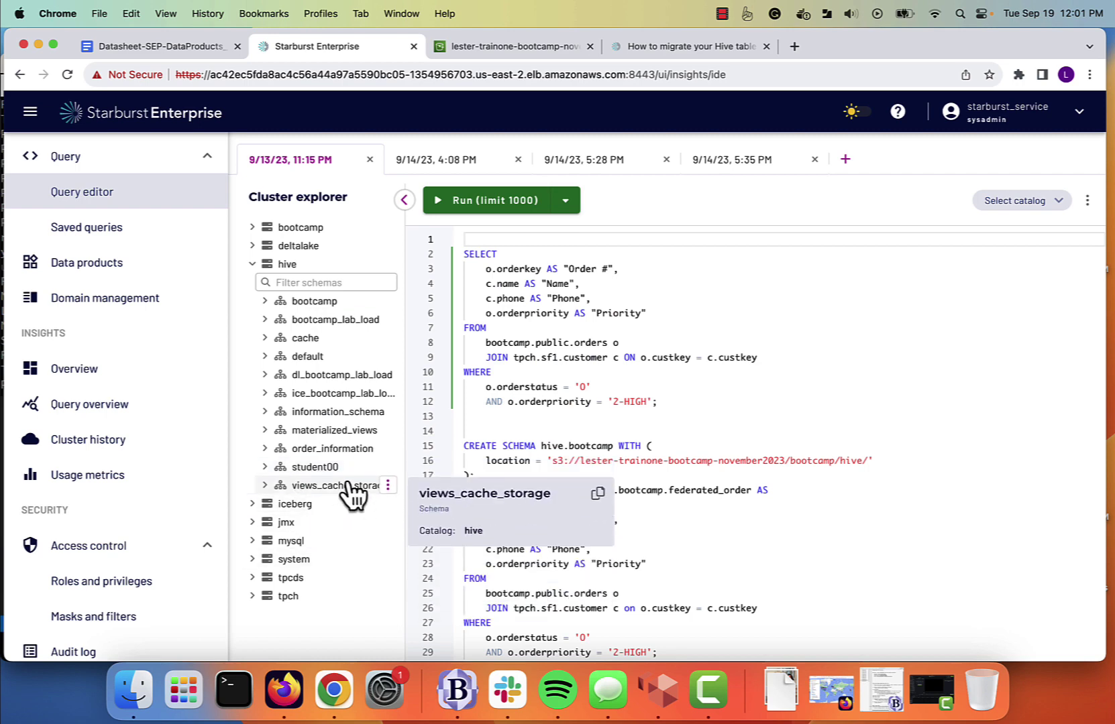
pyautogui.click(265, 449)
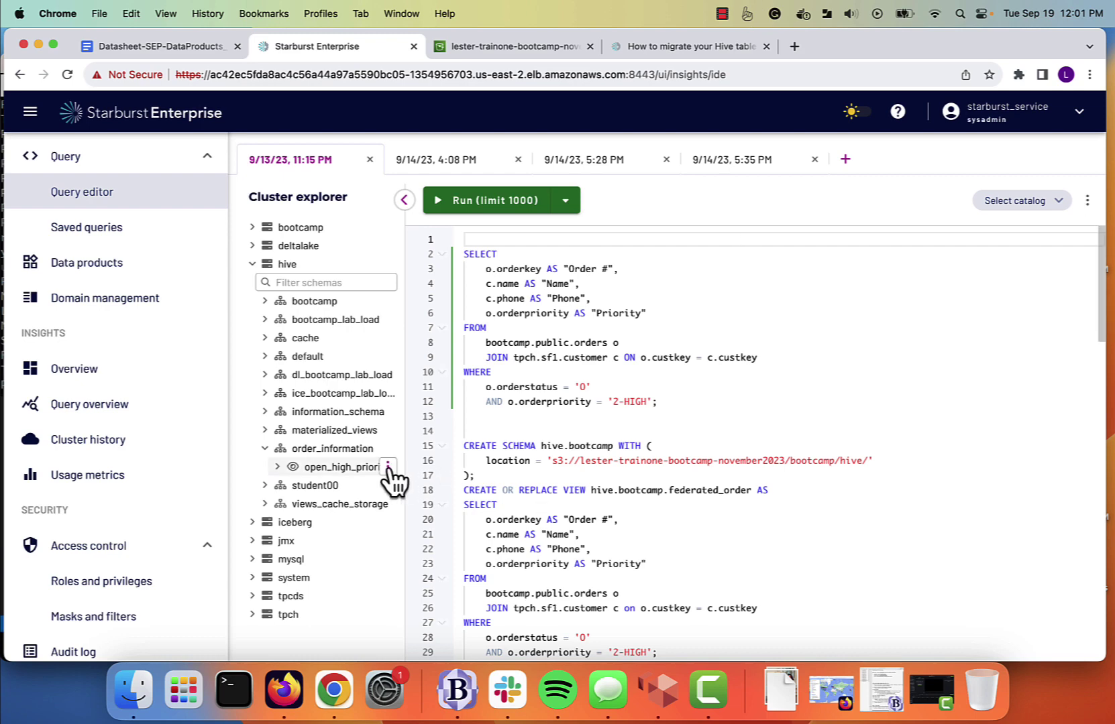
# Insert a SELECT for open_high_priority_orders and run it, returning 10 rows.
pyautogui.click(389, 468)
pyautogui.click(300, 521)
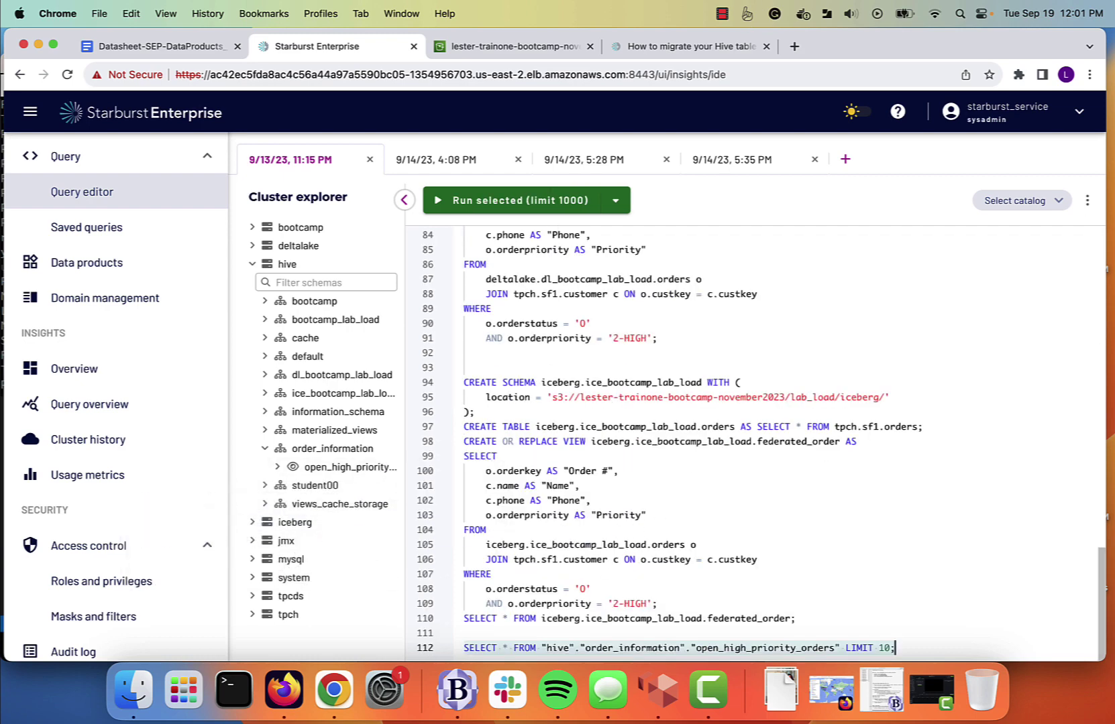
pyautogui.click(557, 201)
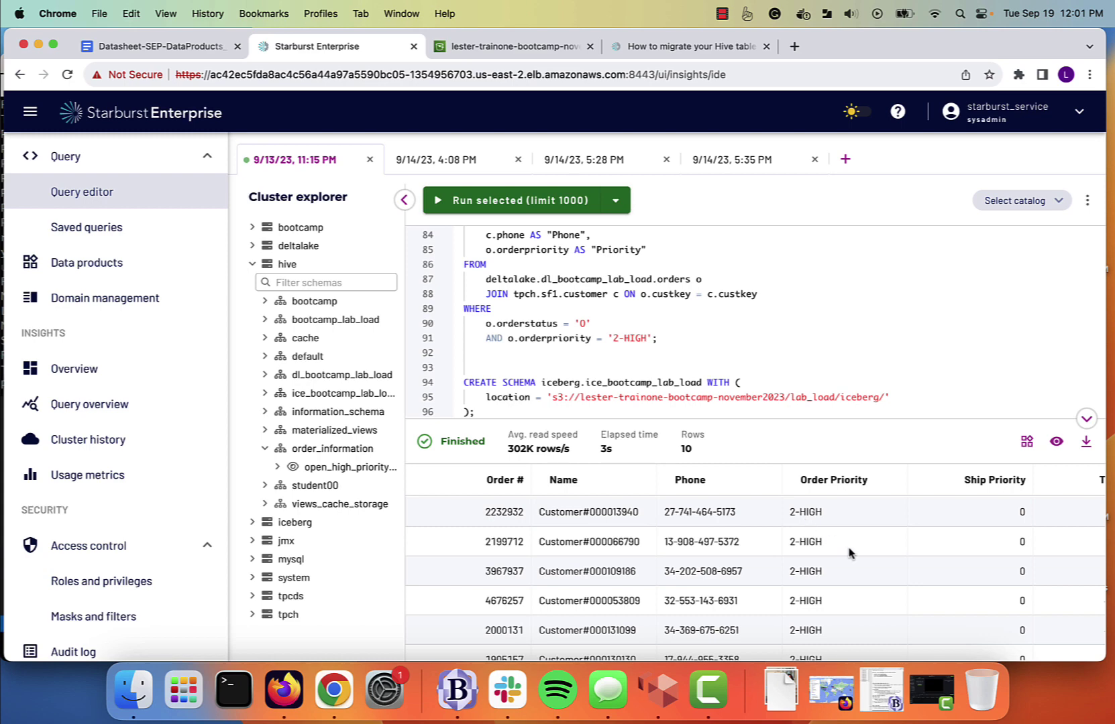
pyautogui.scroll(-3, 848, 552)
pyautogui.scroll(3, 848, 552)
pyautogui.scroll(-2, 849, 553)
pyautogui.scroll(2, 849, 552)
# Open Order Information from the data products list and choose Edit from its ⋮ menu.
pyautogui.click(101, 269)
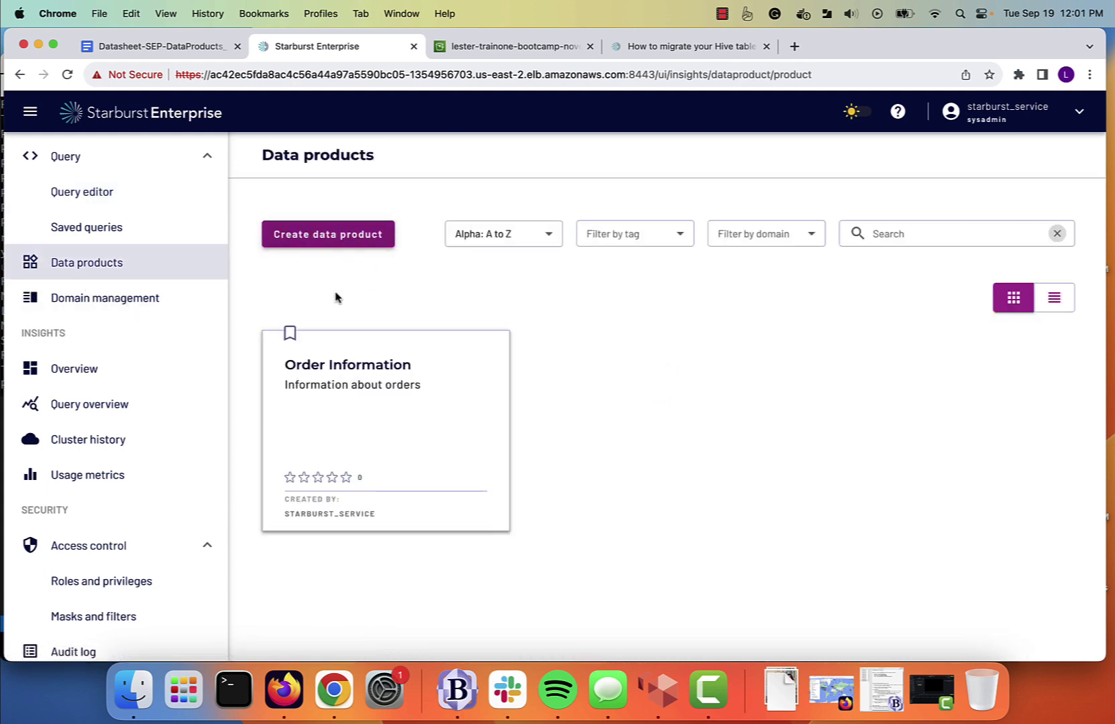
pyautogui.click(336, 406)
pyautogui.scroll(-5, 456, 370)
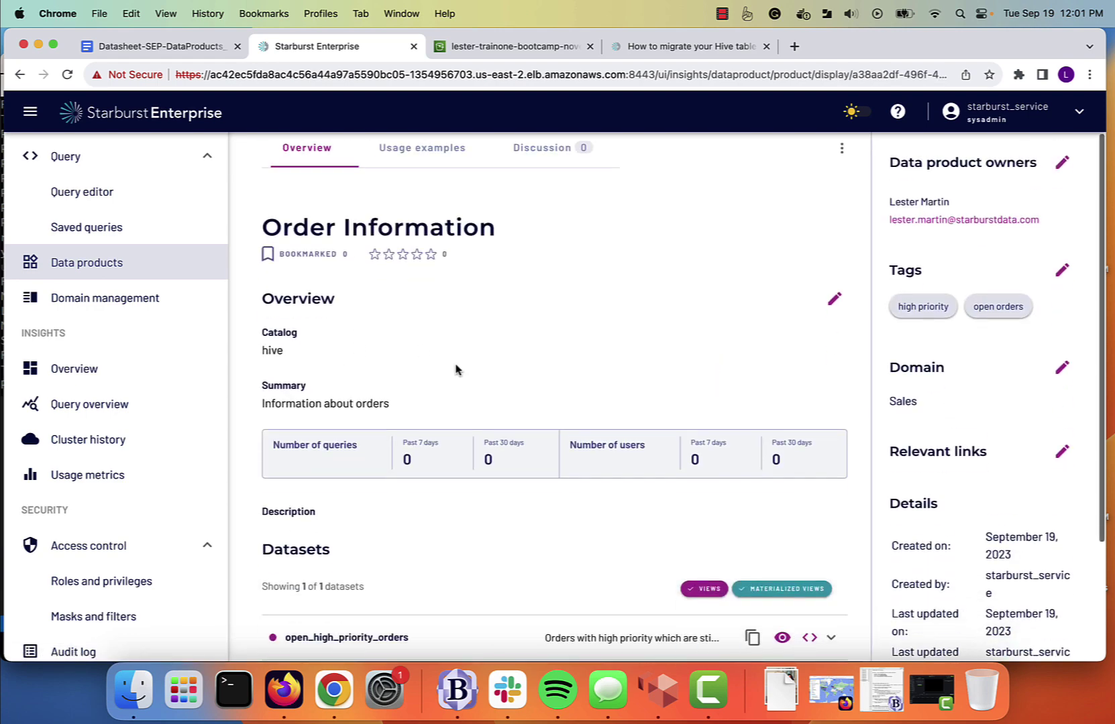
pyautogui.scroll(-2, 456, 370)
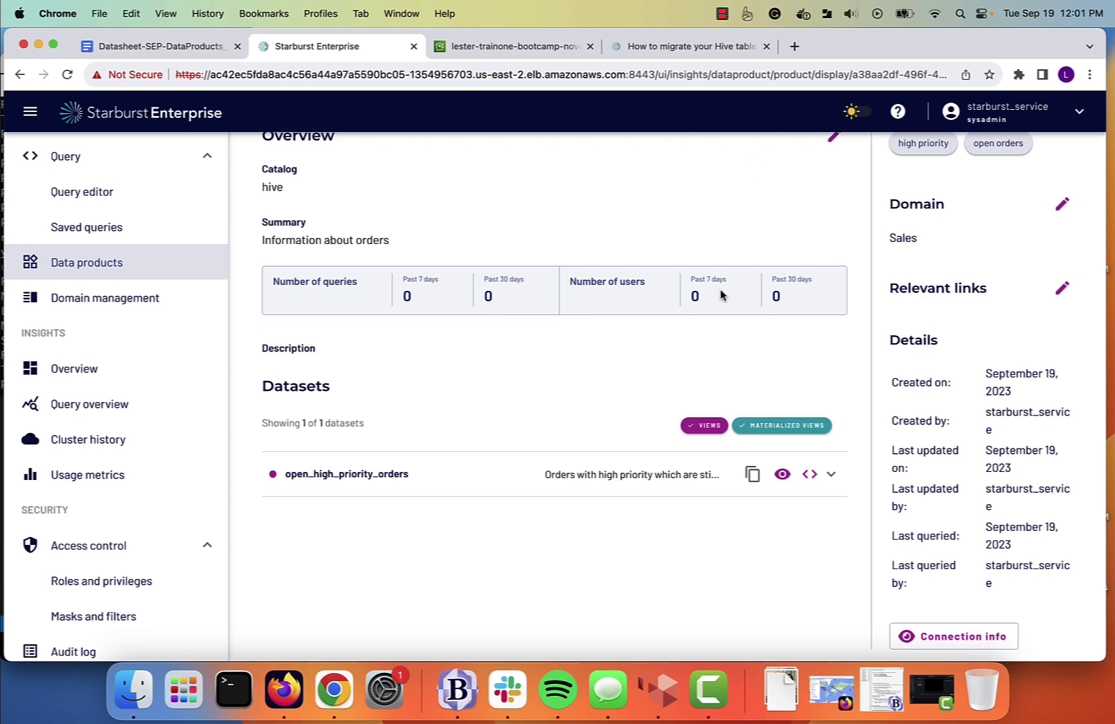
pyautogui.scroll(5, 721, 294)
pyautogui.click(841, 207)
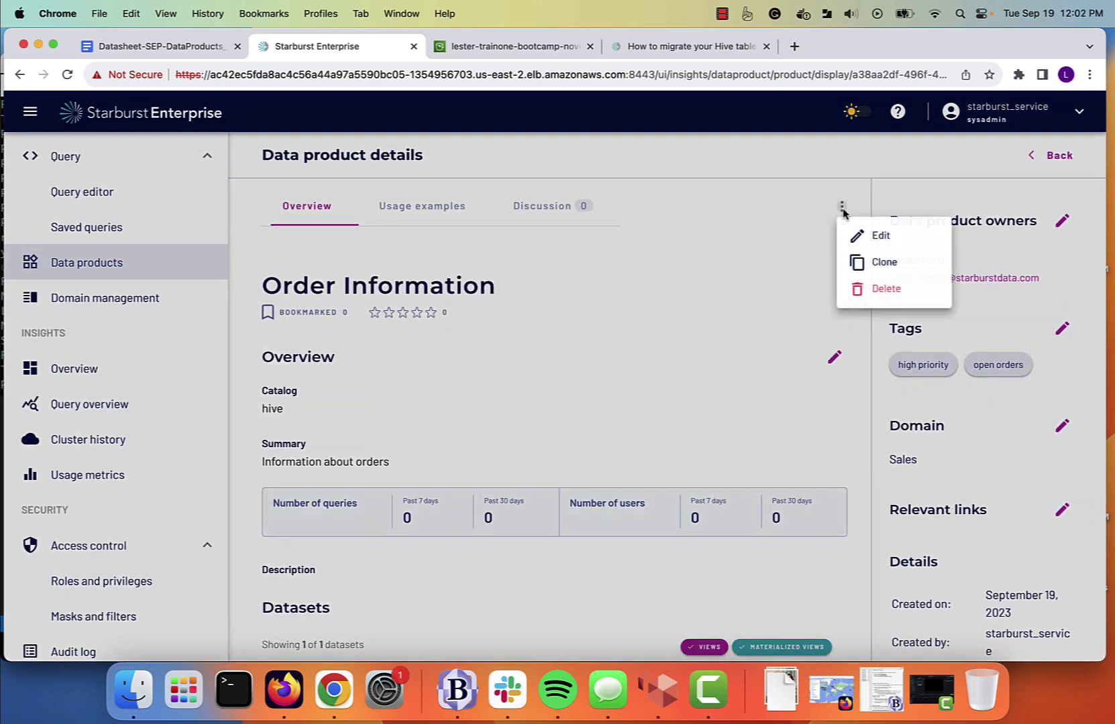
pyautogui.click(873, 238)
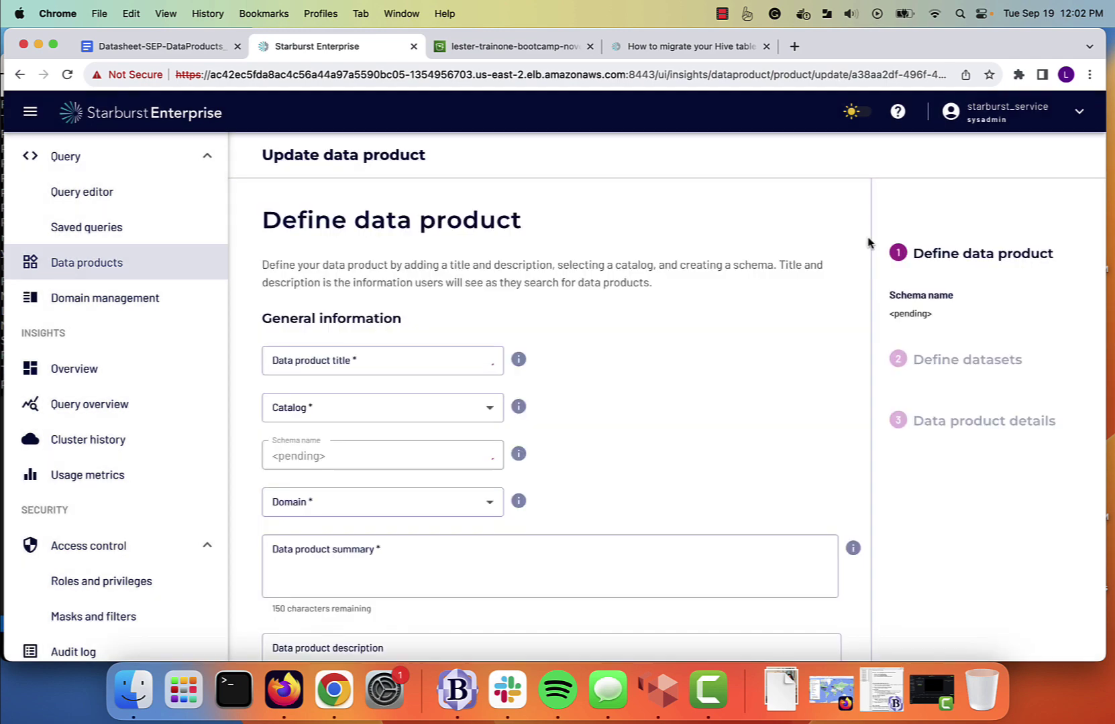
# Keep the general info and add an empty dataset_2 beside open_high_priority_orders.
pyautogui.scroll(-4, 737, 365)
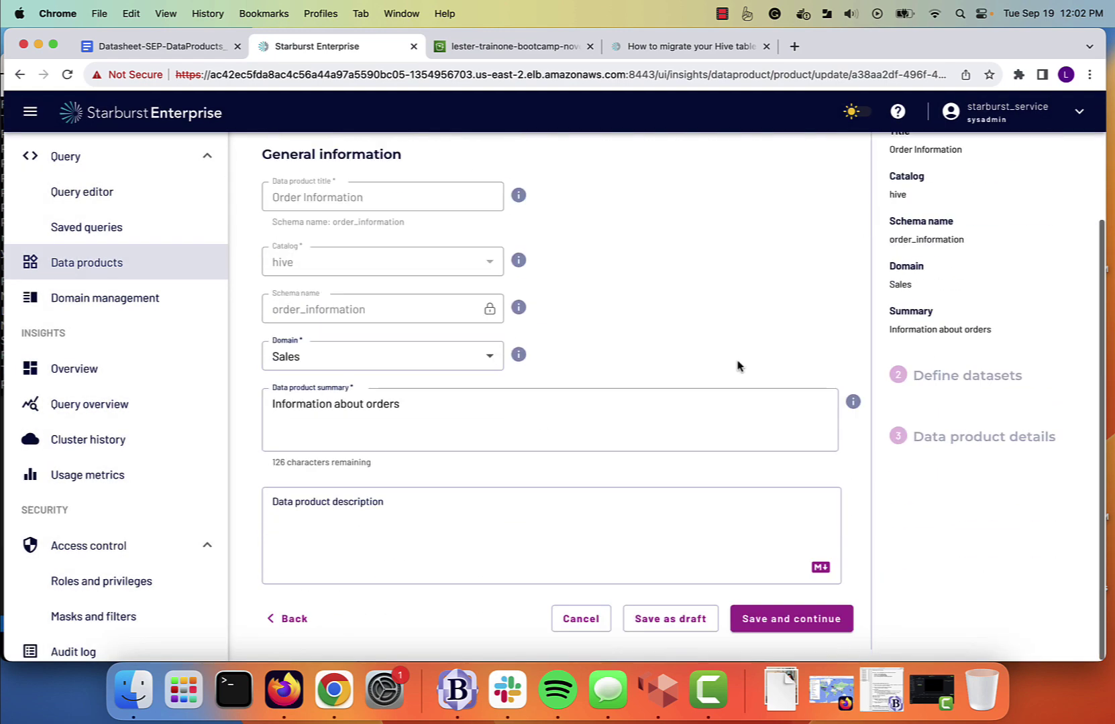
pyautogui.click(779, 620)
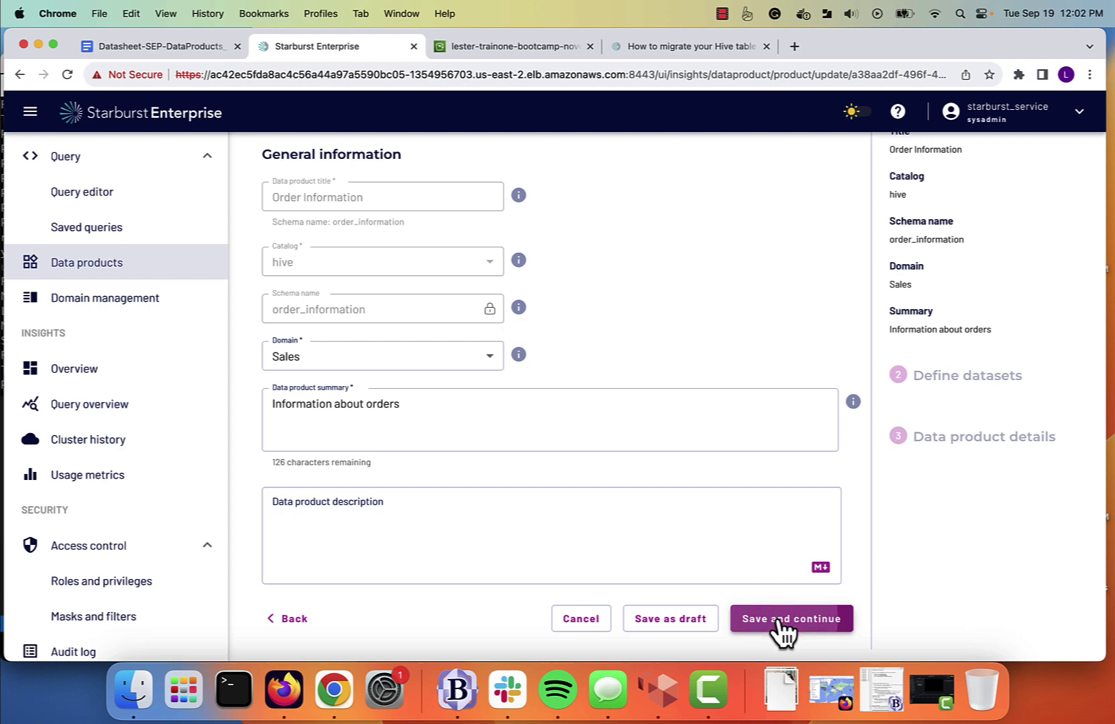
pyautogui.scroll(-2, 692, 509)
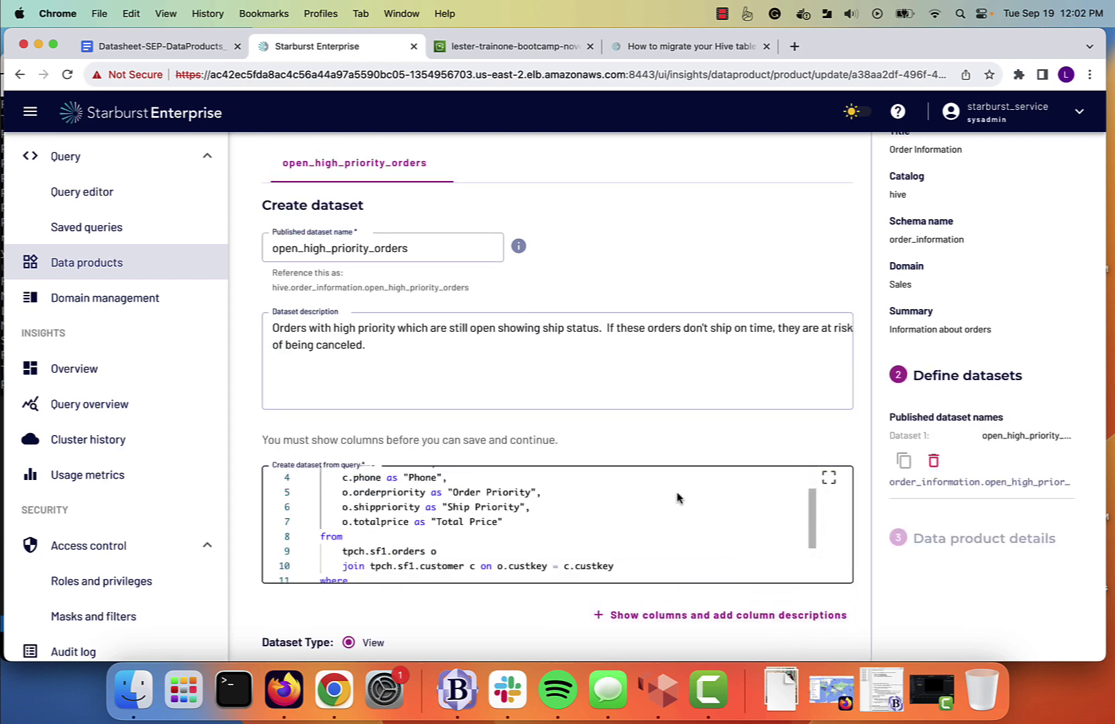
pyautogui.scroll(-5, 634, 423)
pyautogui.scroll(5, 635, 426)
pyautogui.scroll(3, 635, 426)
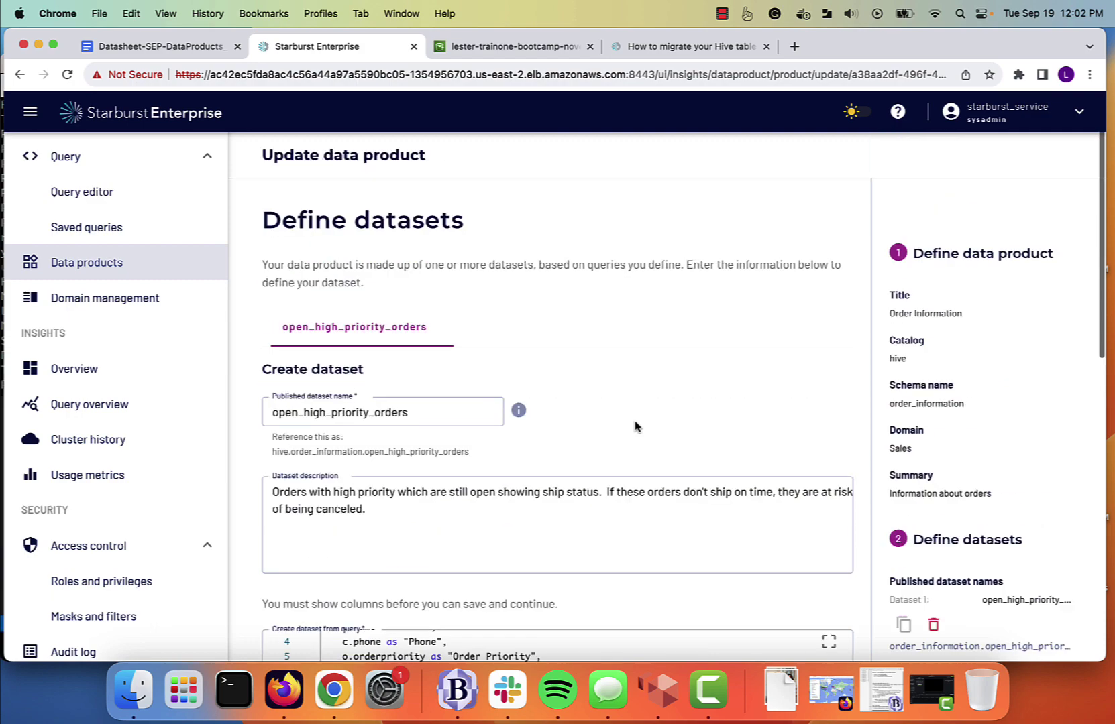
pyautogui.scroll(-10, 637, 423)
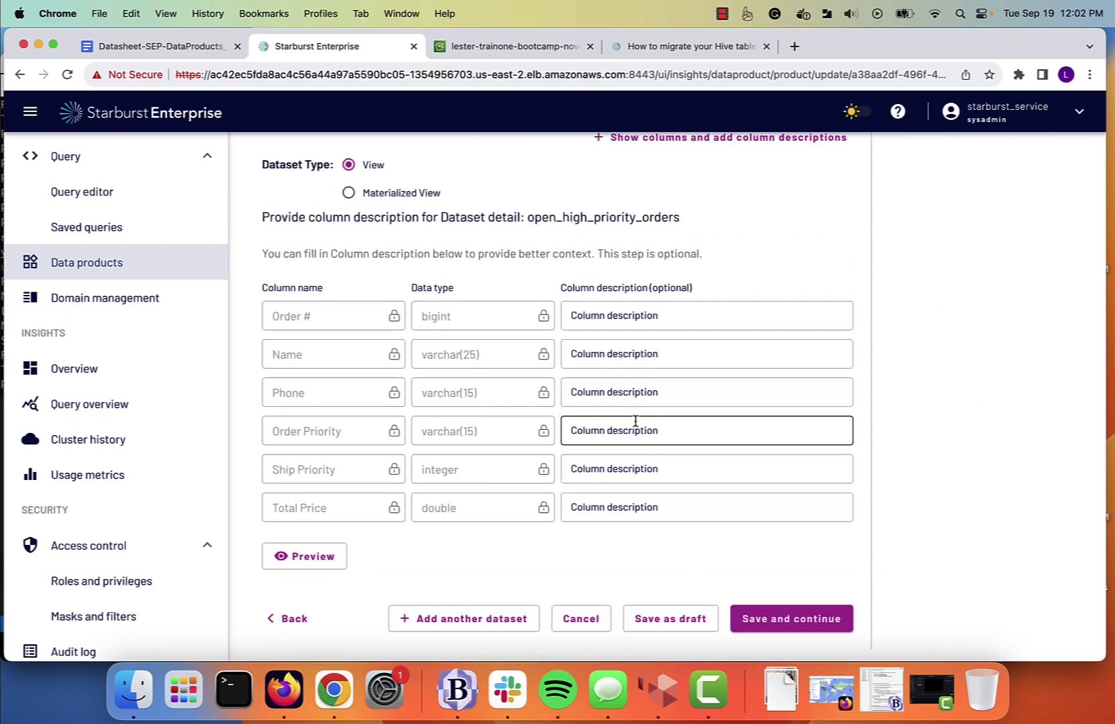
pyautogui.click(435, 624)
pyautogui.scroll(2, 403, 356)
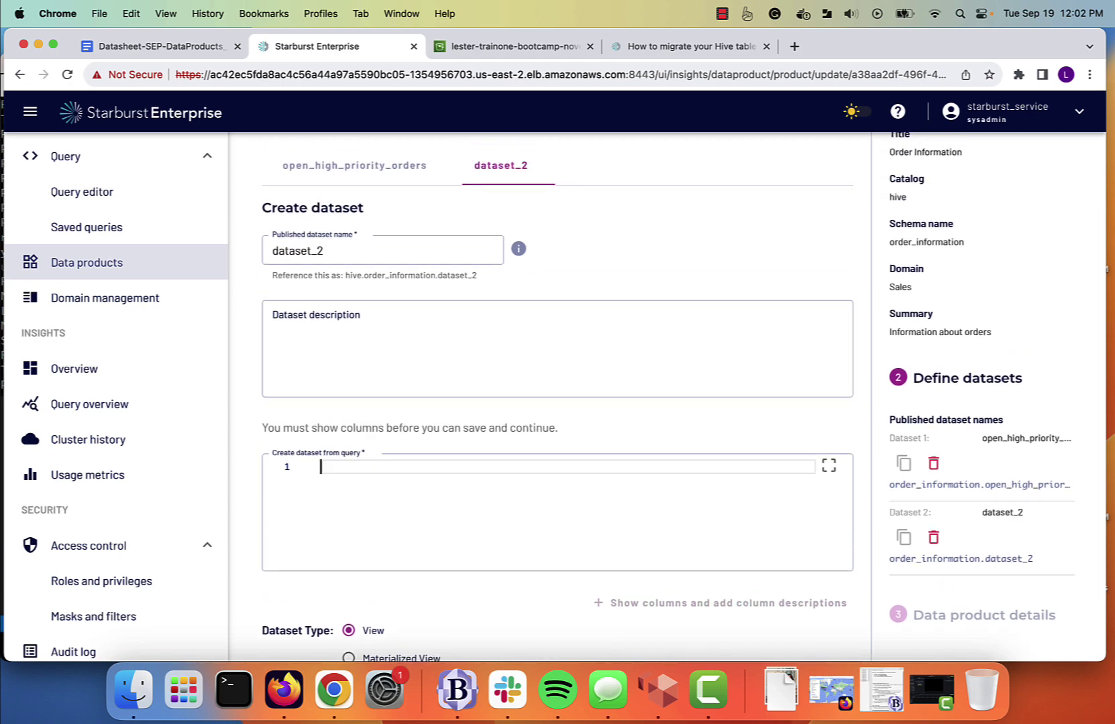
# Rename dataset_2 to total_price_market_segment_order_status.
pyautogui.click(364, 252)
pyautogui.moveTo(326, 251); pyautogui.dragTo(242, 250)
pyautogui.write('tot')
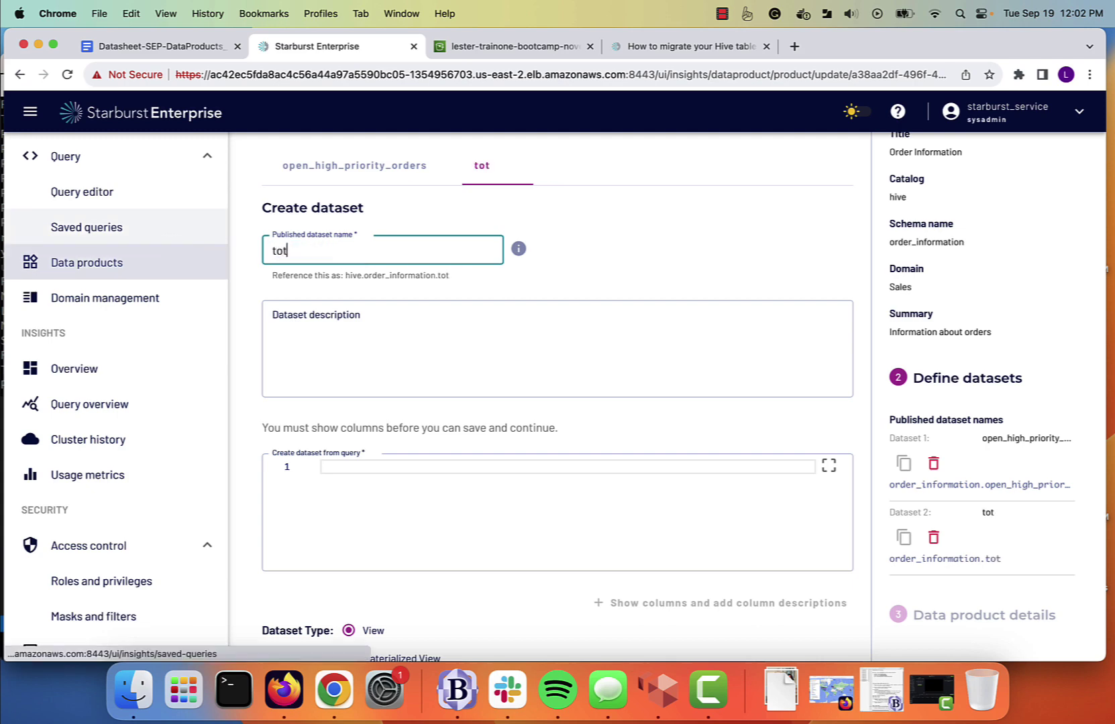
pyautogui.write('al_price_')
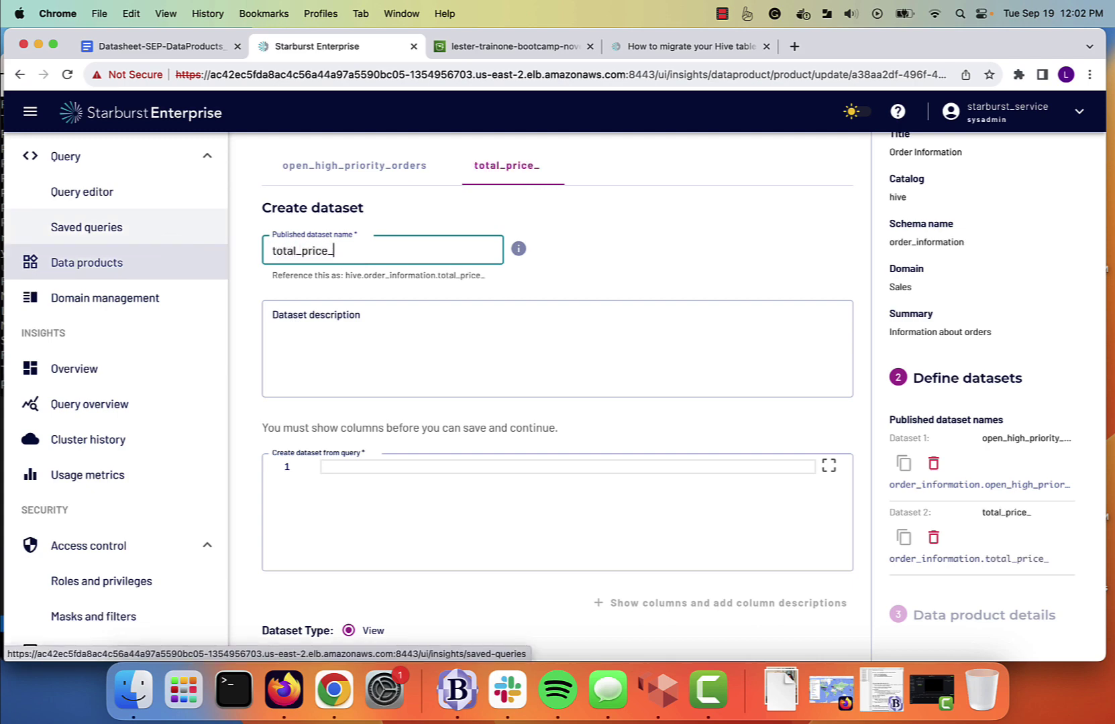
pyautogui.write('market_segm')
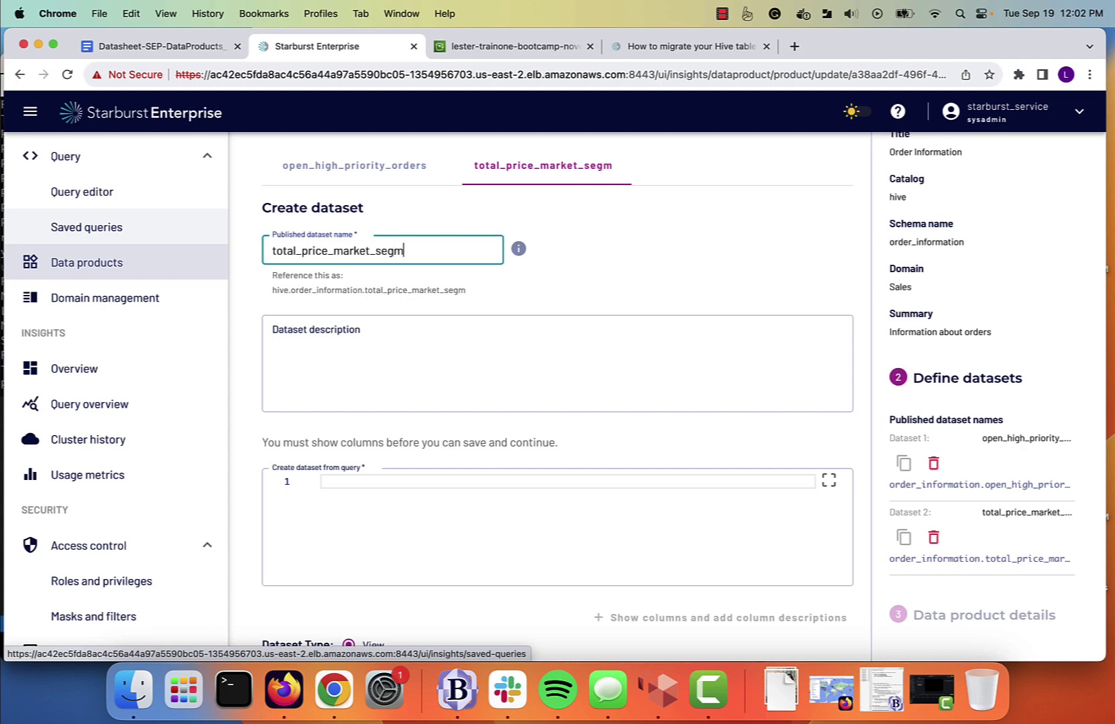
pyautogui.write('ent_order_status')
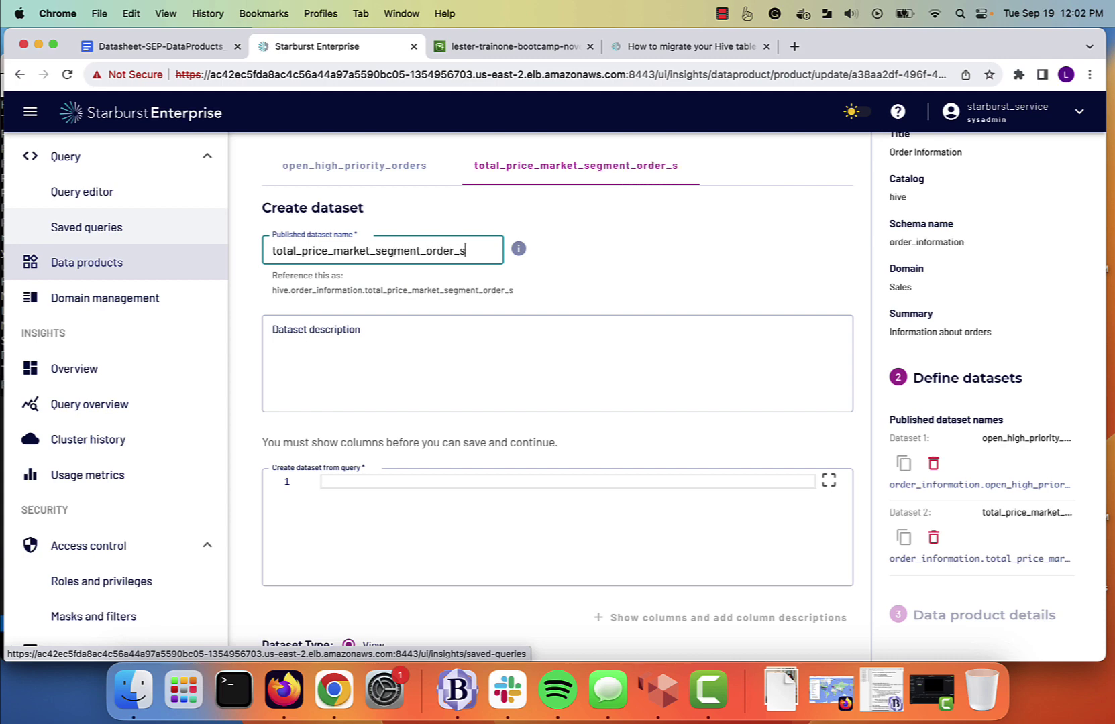
pyautogui.press('Tab')
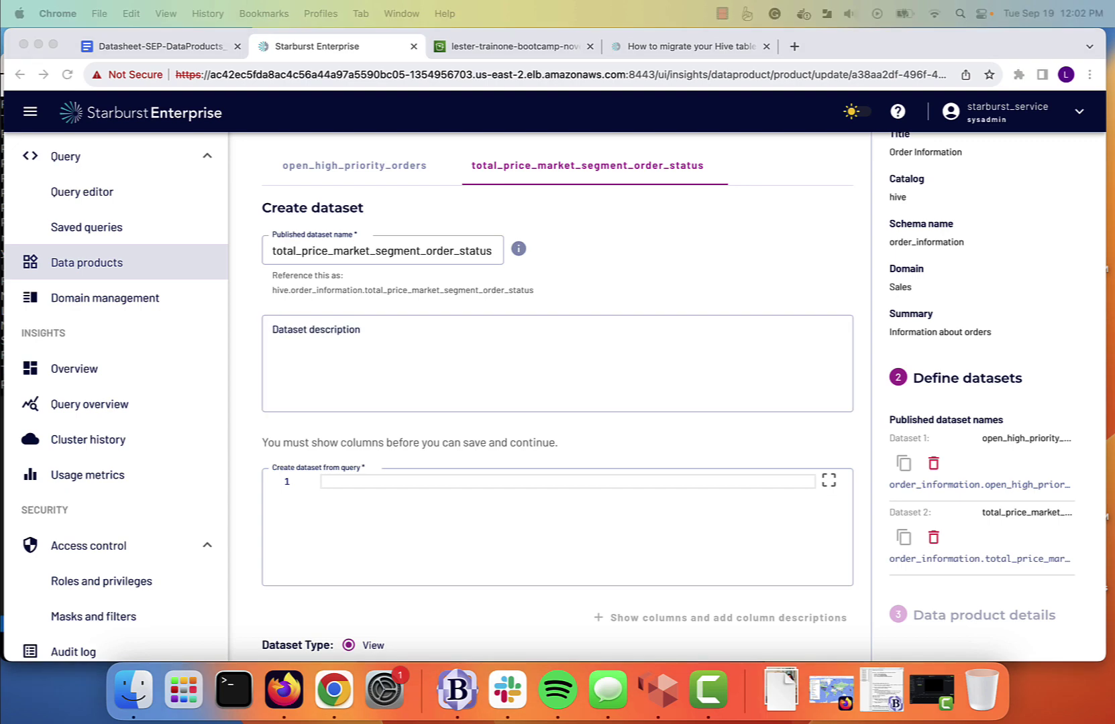
# Paste the dataset description and the total-price-by-market-segment-and-order-status SQL query.
pyautogui.click(385, 328)
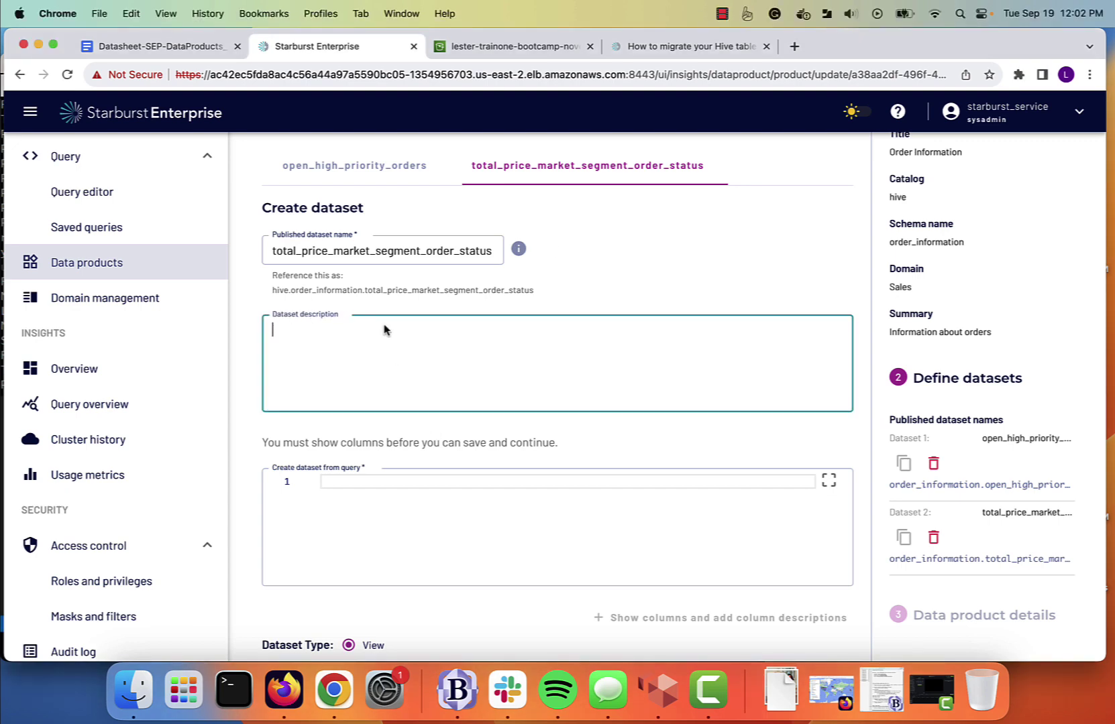
pyautogui.write('Total order price of all existing orders in the system grouped by market segment and then by order priority.  This dataset is refreshed every 60 minutes and thus could be up to 60 minutes stale.')
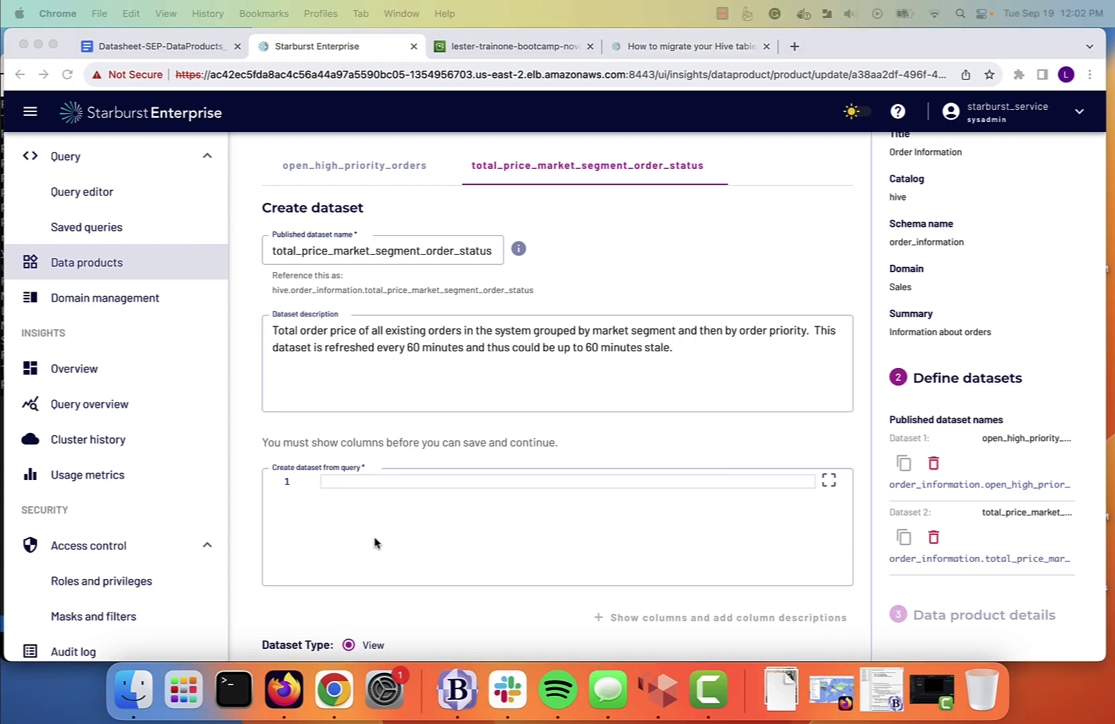
pyautogui.click(341, 482)
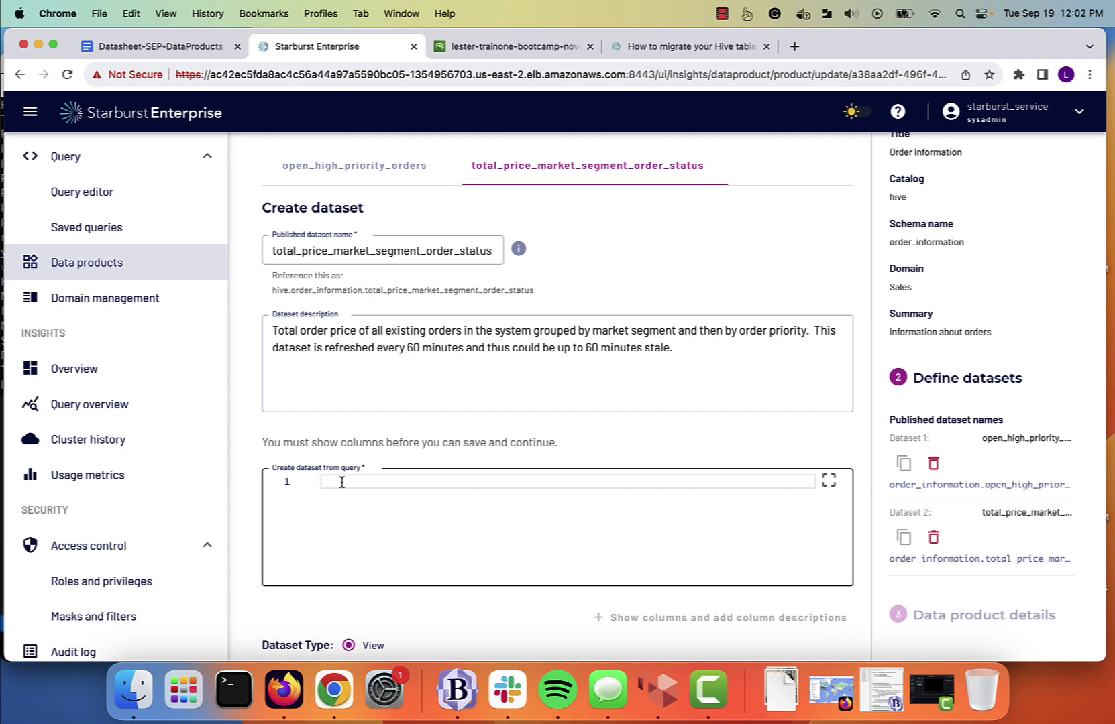
pyautogui.press('super+v')
pyautogui.scroll(5, 569, 544)
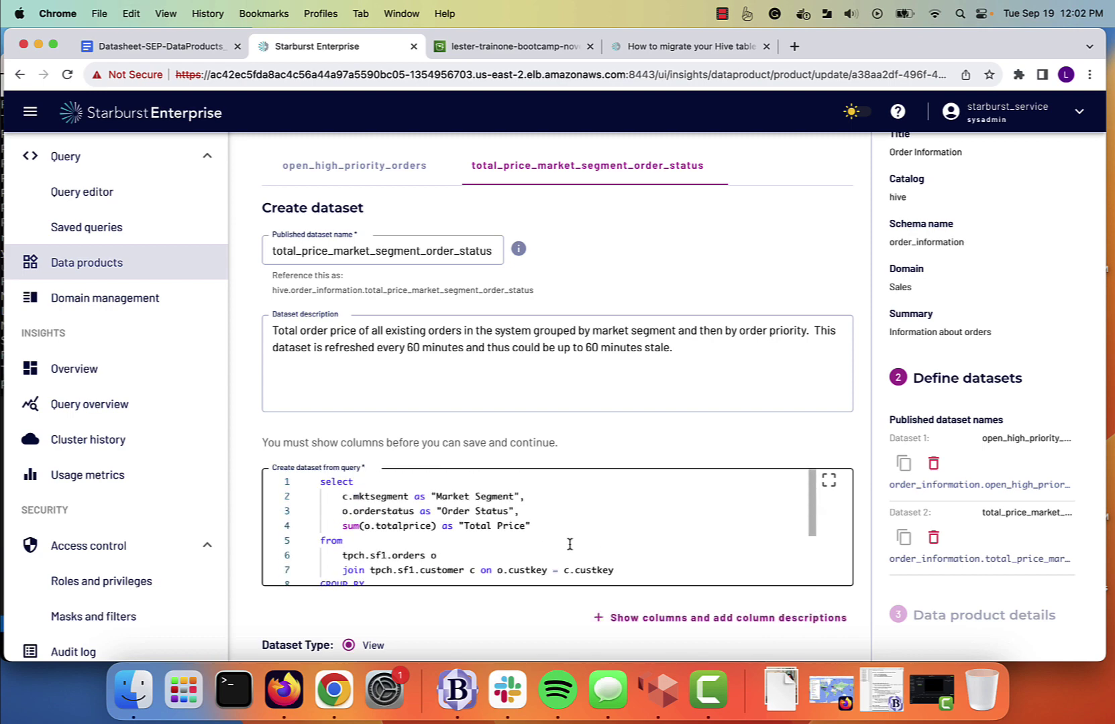
pyautogui.scroll(1, 849, 424)
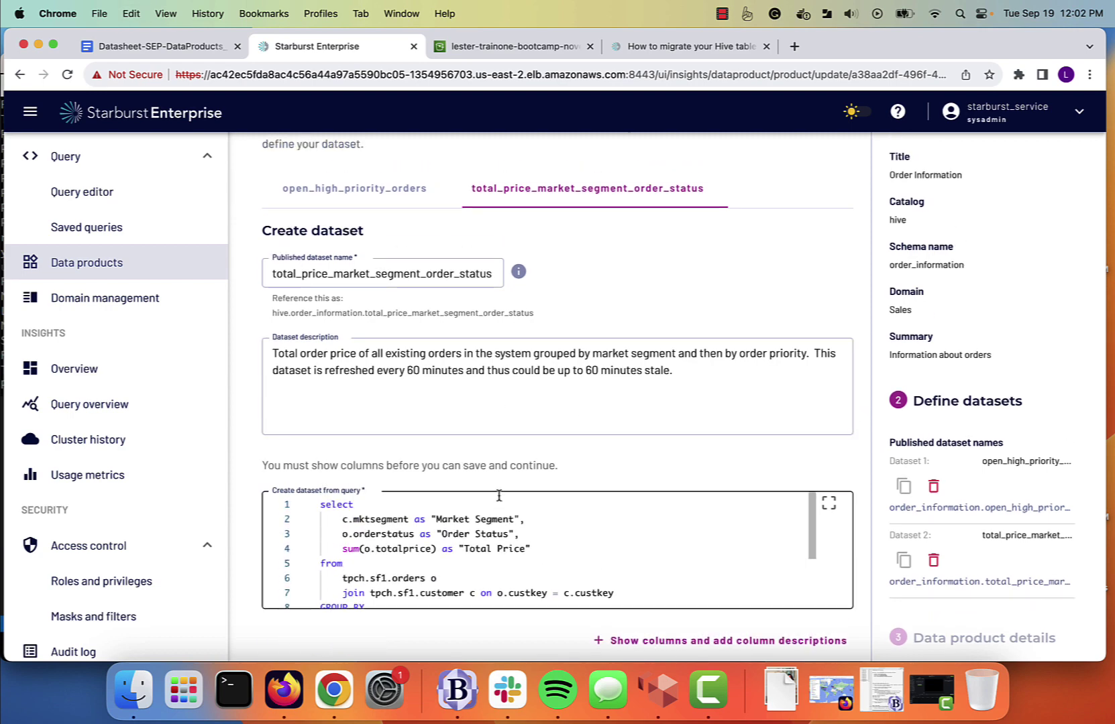
pyautogui.scroll(-3, 498, 495)
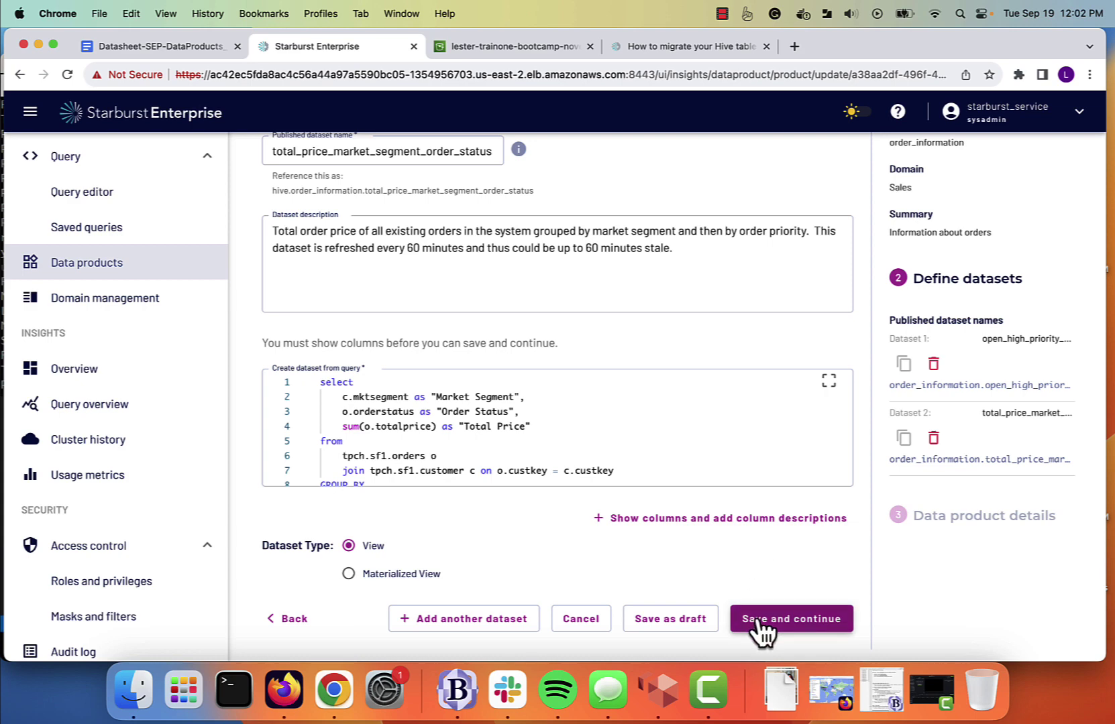
# Set the second dataset to Materialized View with a 60-minute refresh and save the update.
pyautogui.click(349, 574)
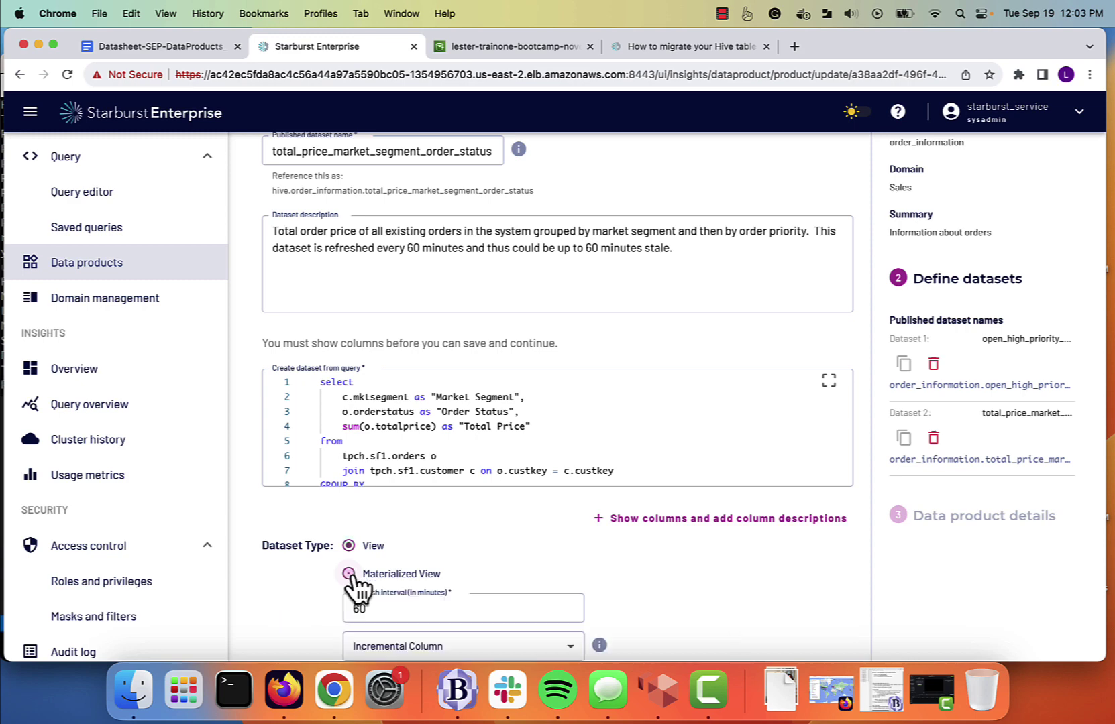
pyautogui.scroll(-2, 557, 545)
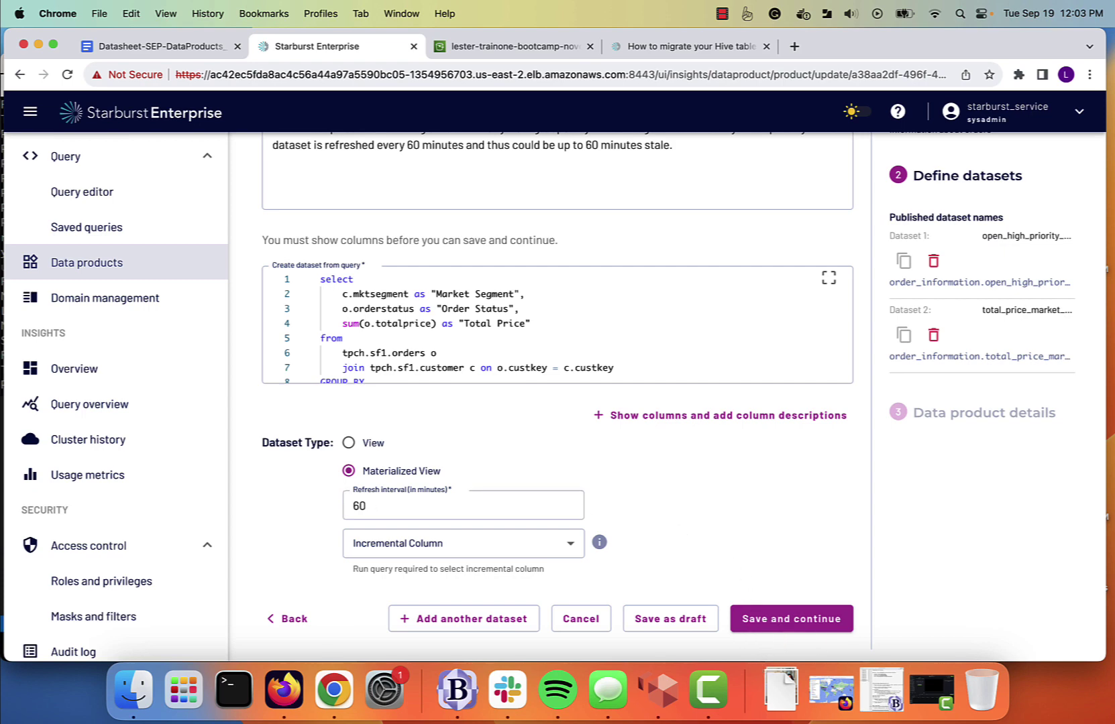
pyautogui.click(763, 630)
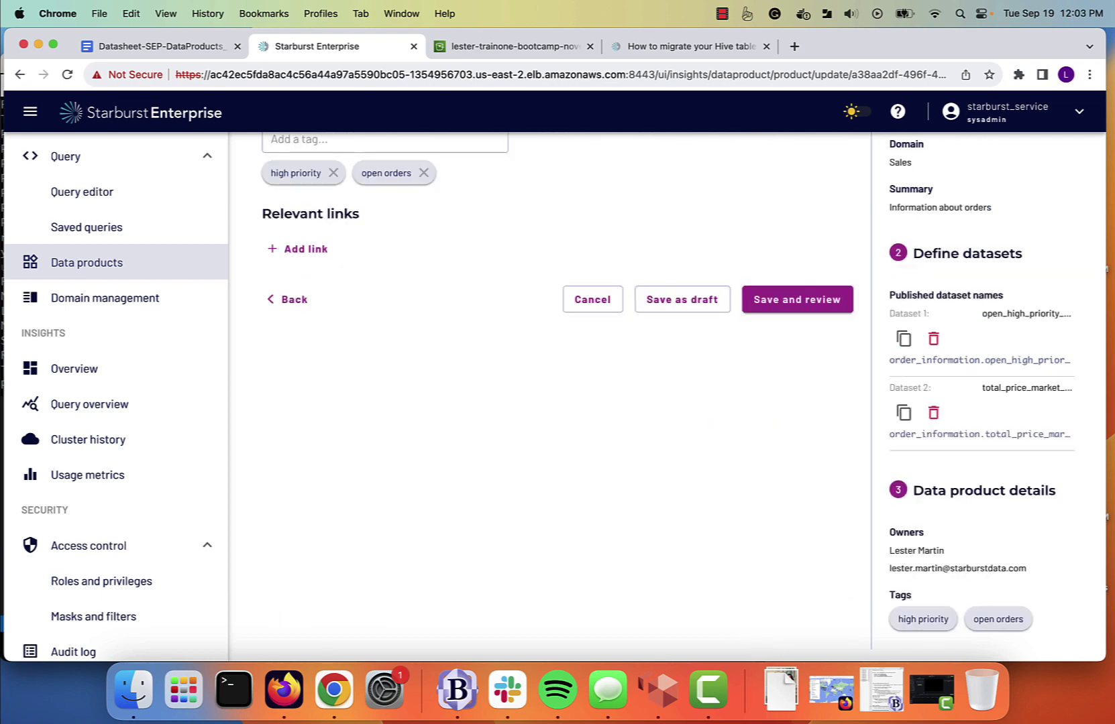
pyautogui.click(808, 303)
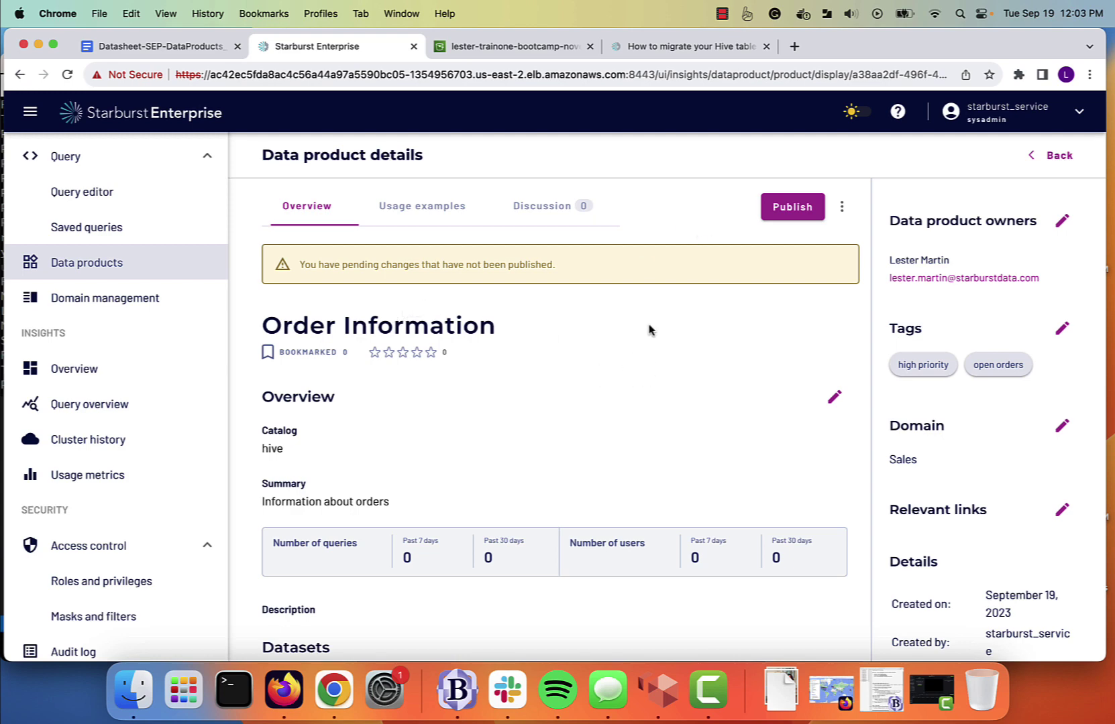
# Publish the two-dataset update and preview sample rows of total_price_market_segment_order_status.
pyautogui.click(789, 208)
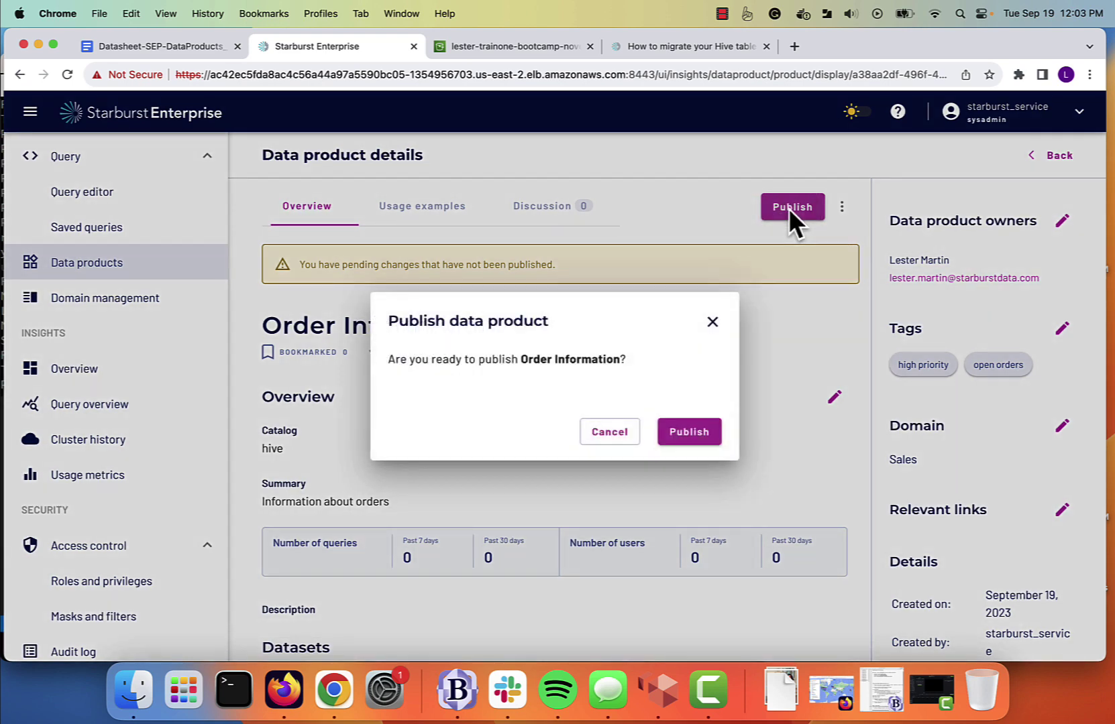
pyautogui.click(681, 437)
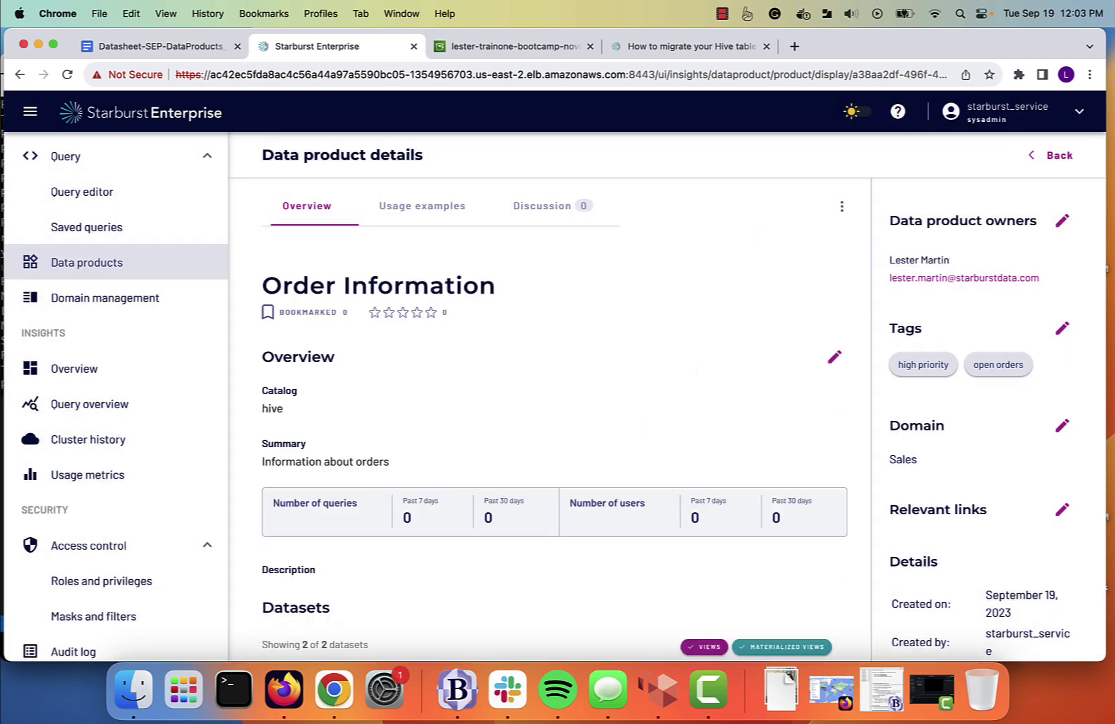
pyautogui.scroll(-4, 471, 384)
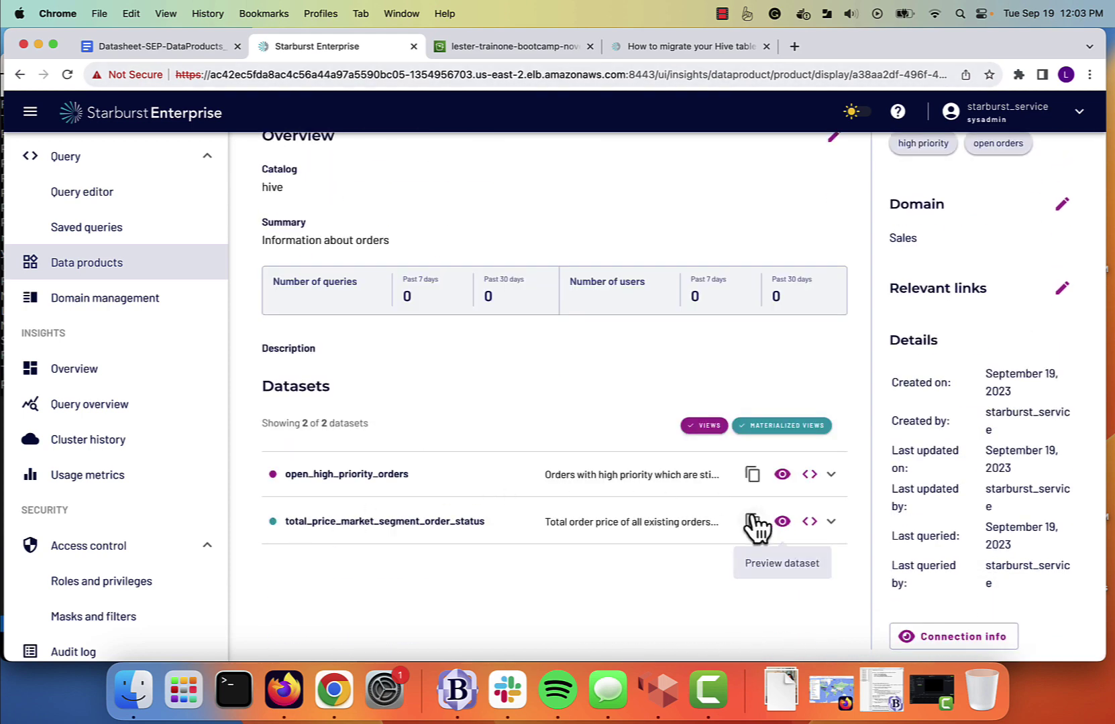
pyautogui.click(785, 520)
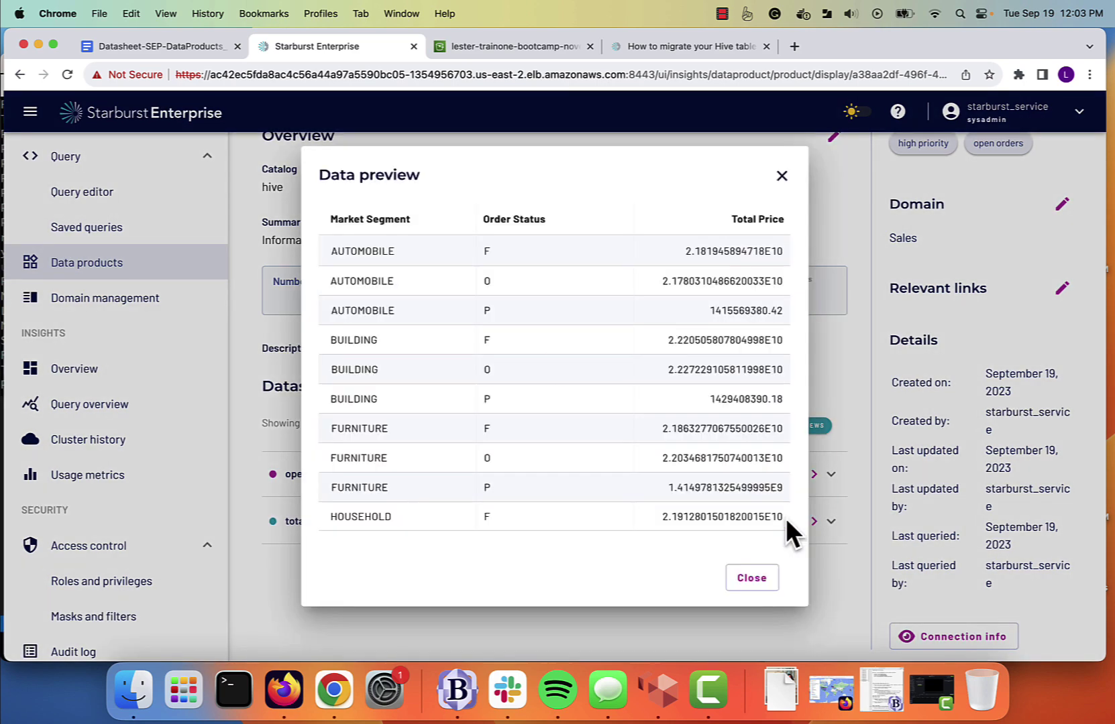
pyautogui.click(782, 177)
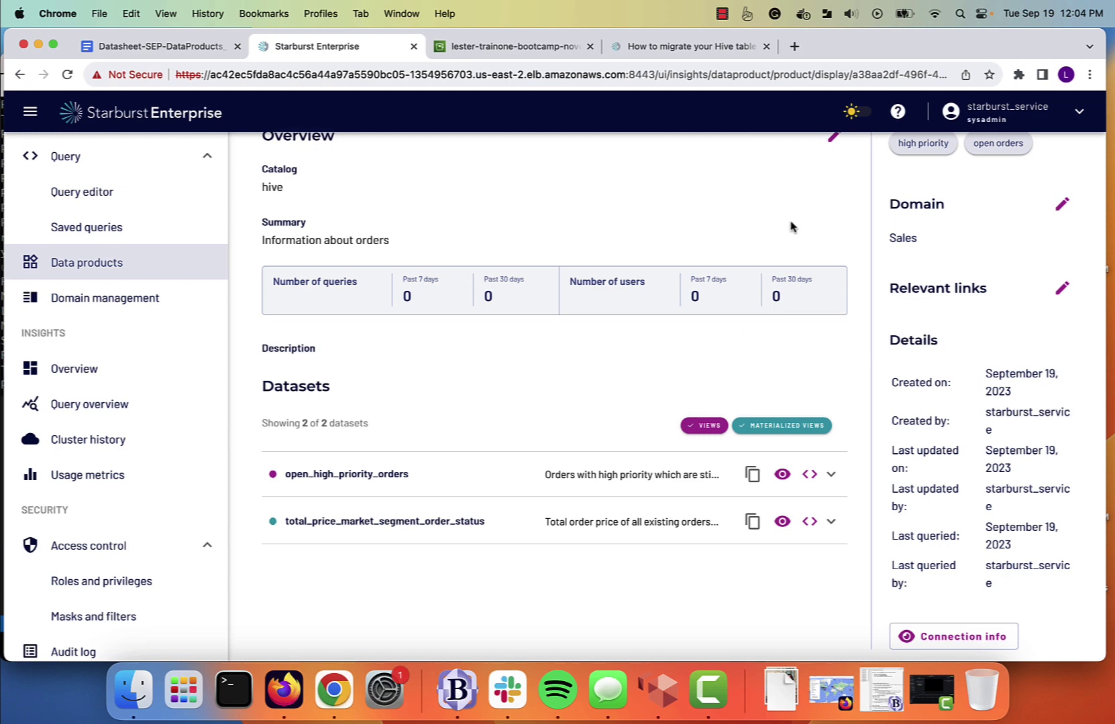
# In S3, browse sales/hive/order_information/total_price_market_segment_order_status/ and confirm it is empty, then return to Starburst.
pyautogui.click(489, 48)
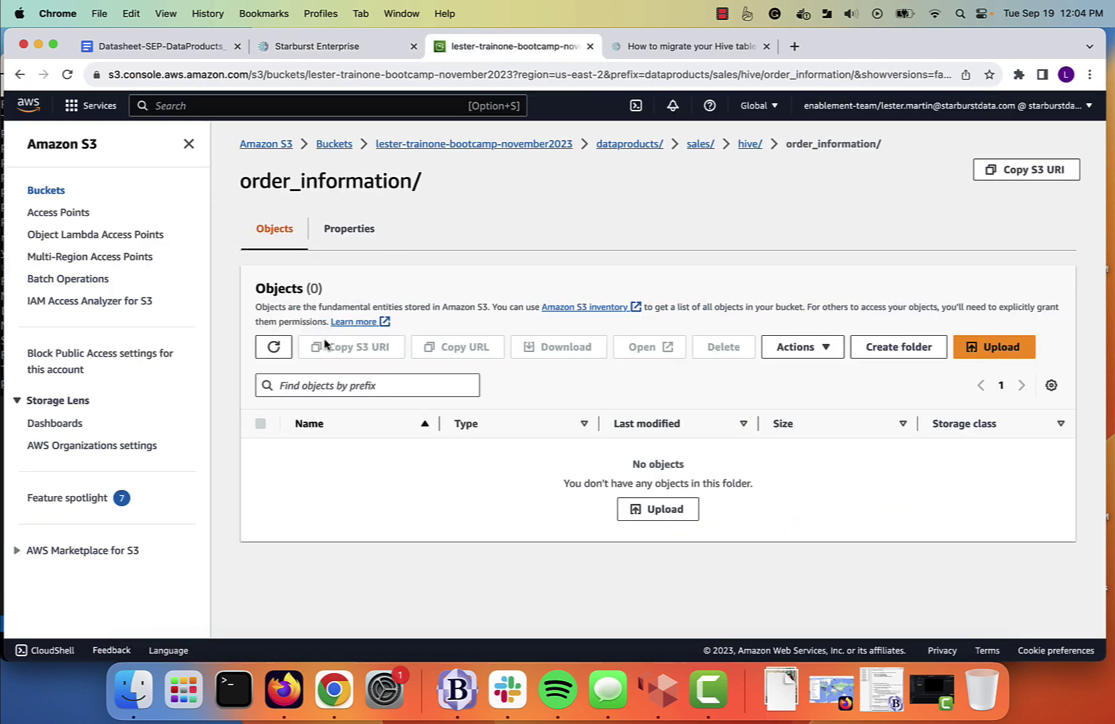
pyautogui.click(627, 145)
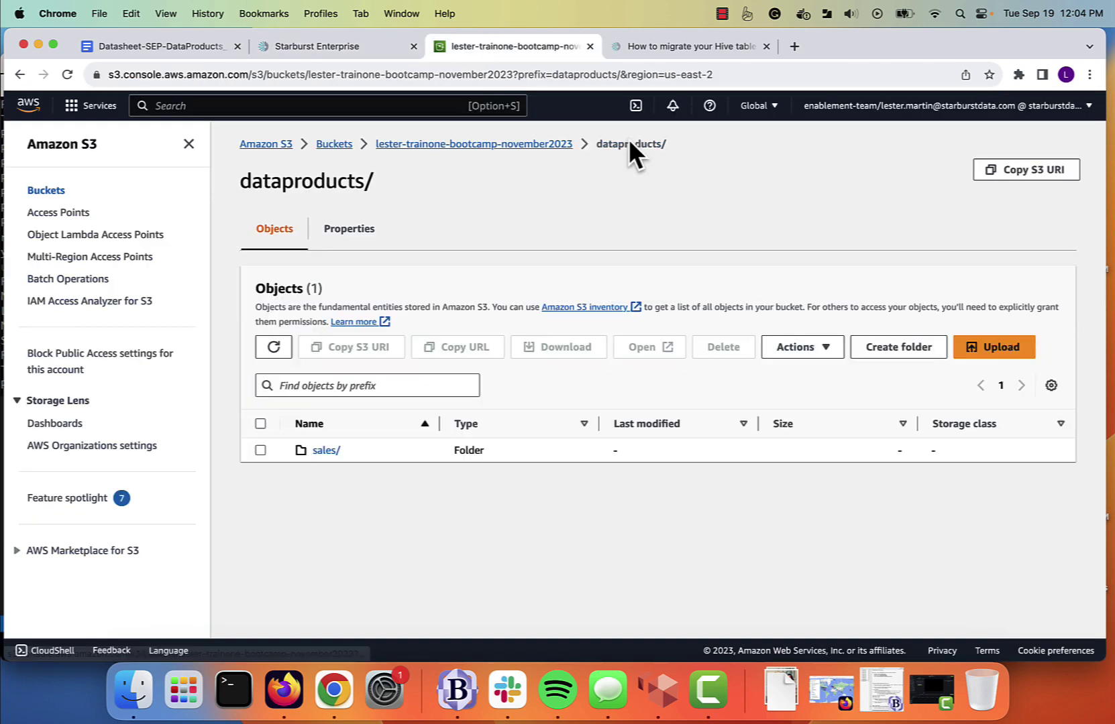
pyautogui.click(317, 453)
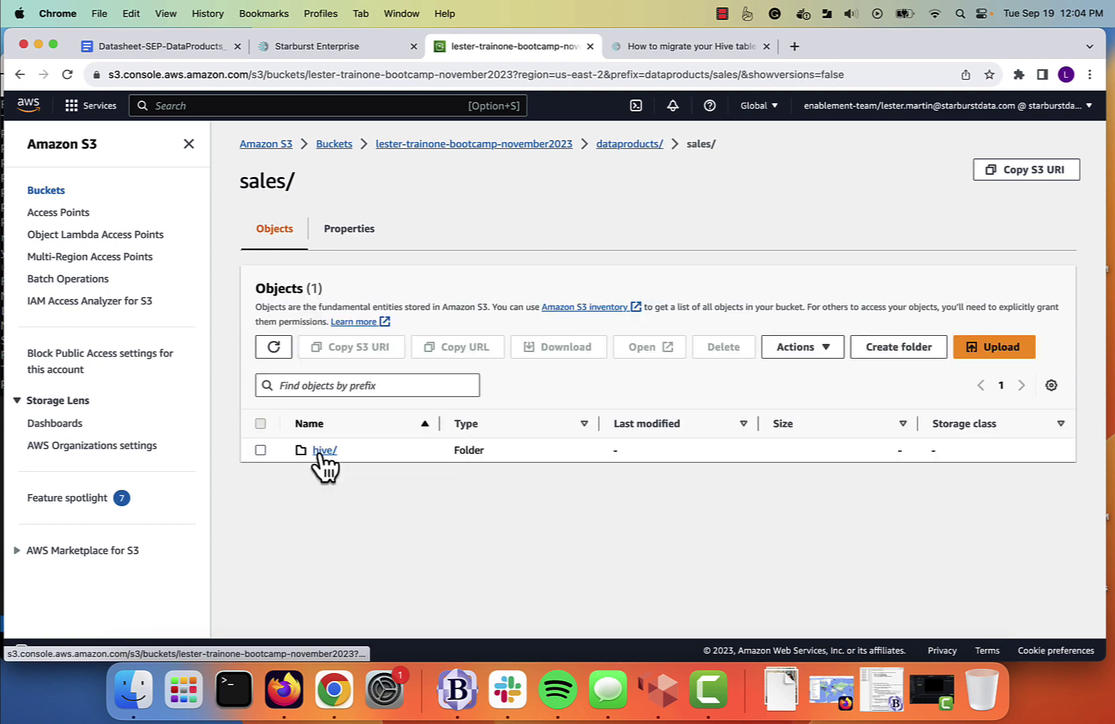
pyautogui.click(324, 451)
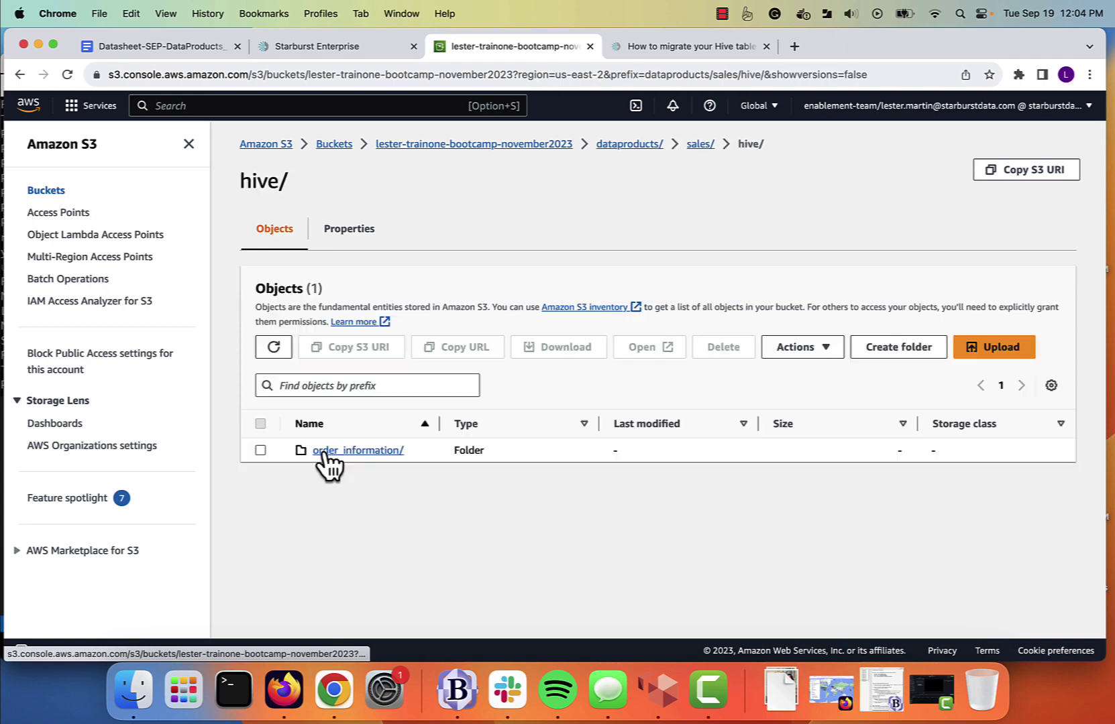
pyautogui.click(366, 455)
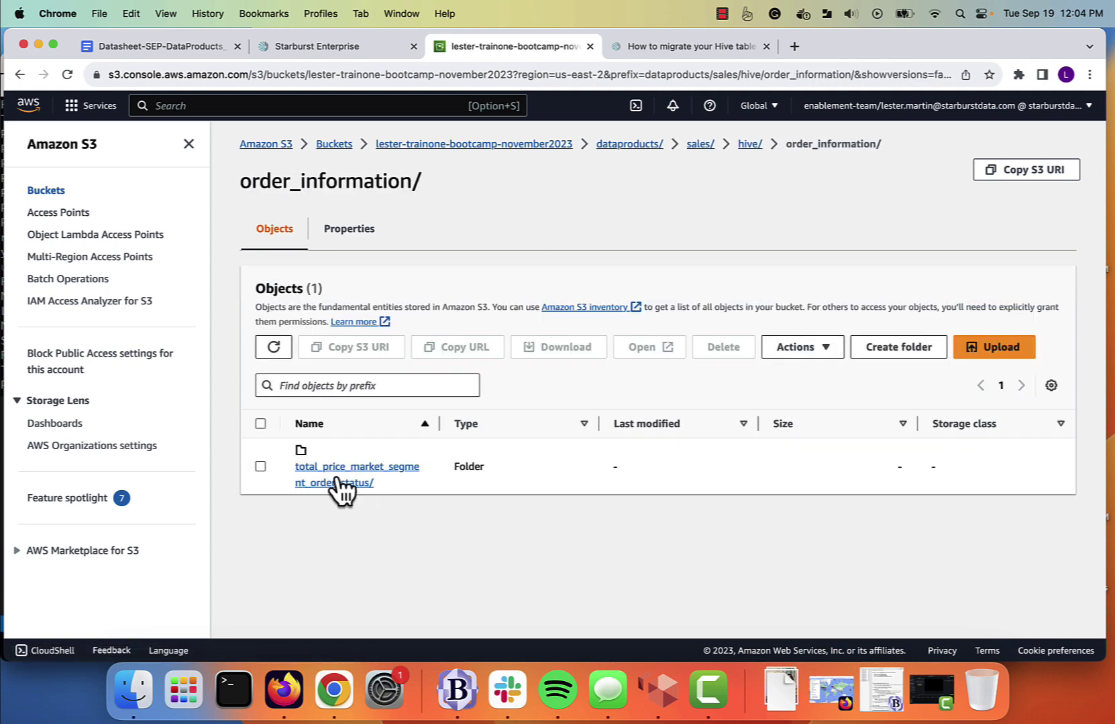
pyautogui.click(338, 481)
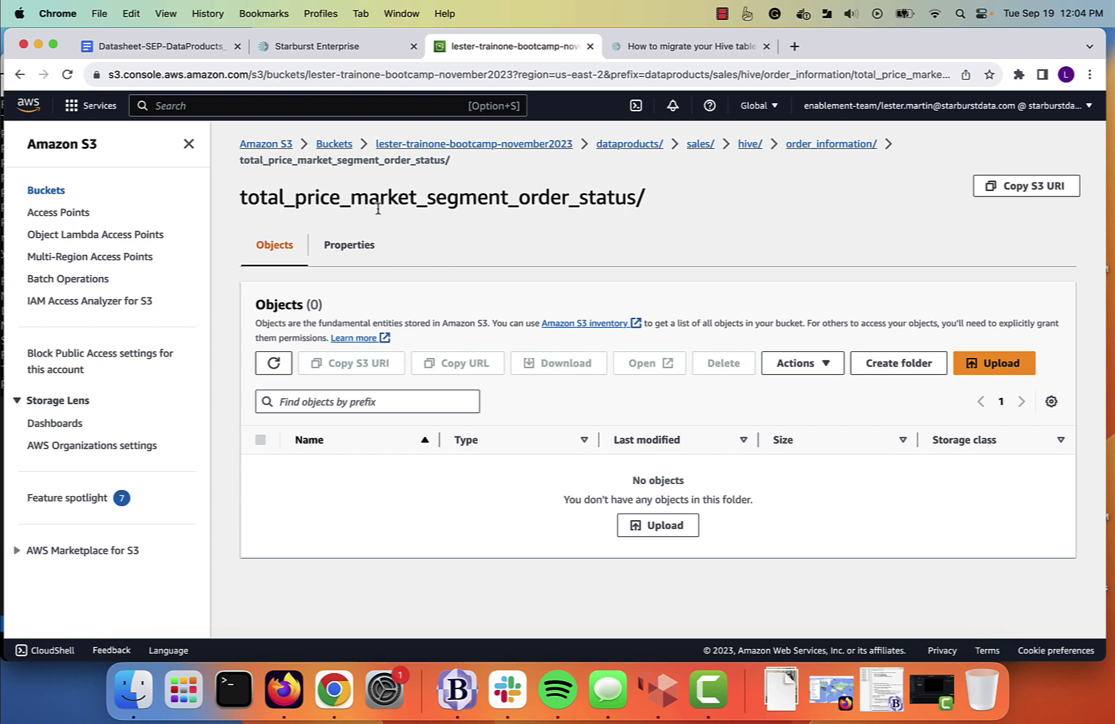
pyautogui.click(330, 49)
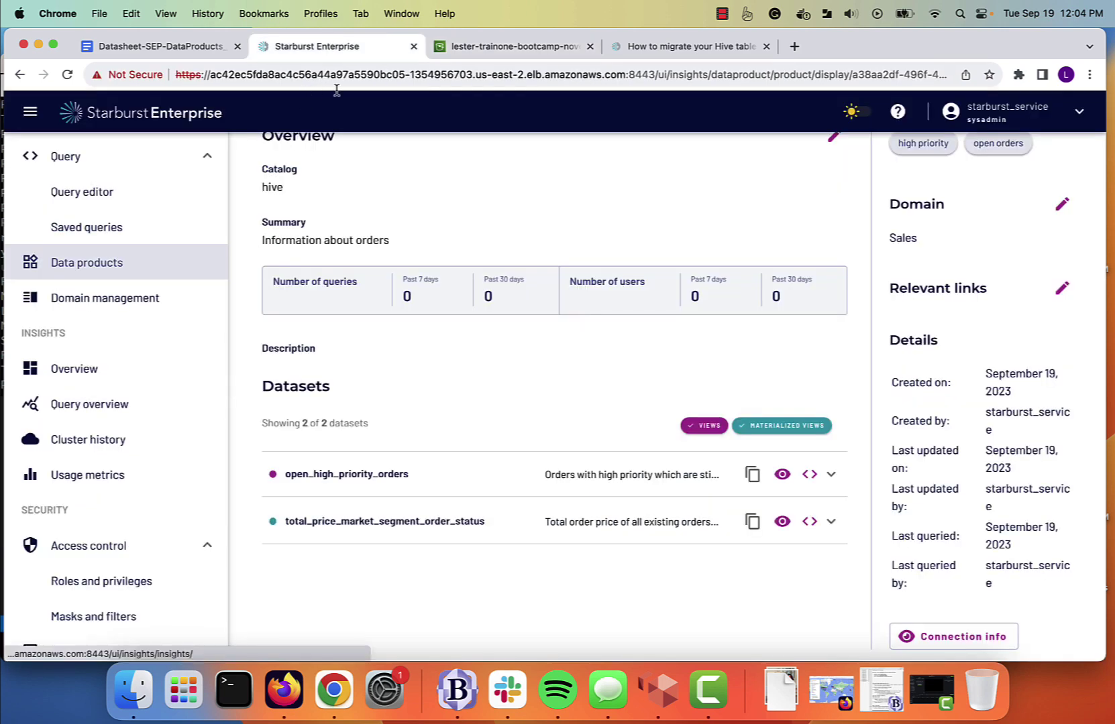
# In the query editor, browse the hive catalog's schemas and expand order_information.
pyautogui.click(86, 192)
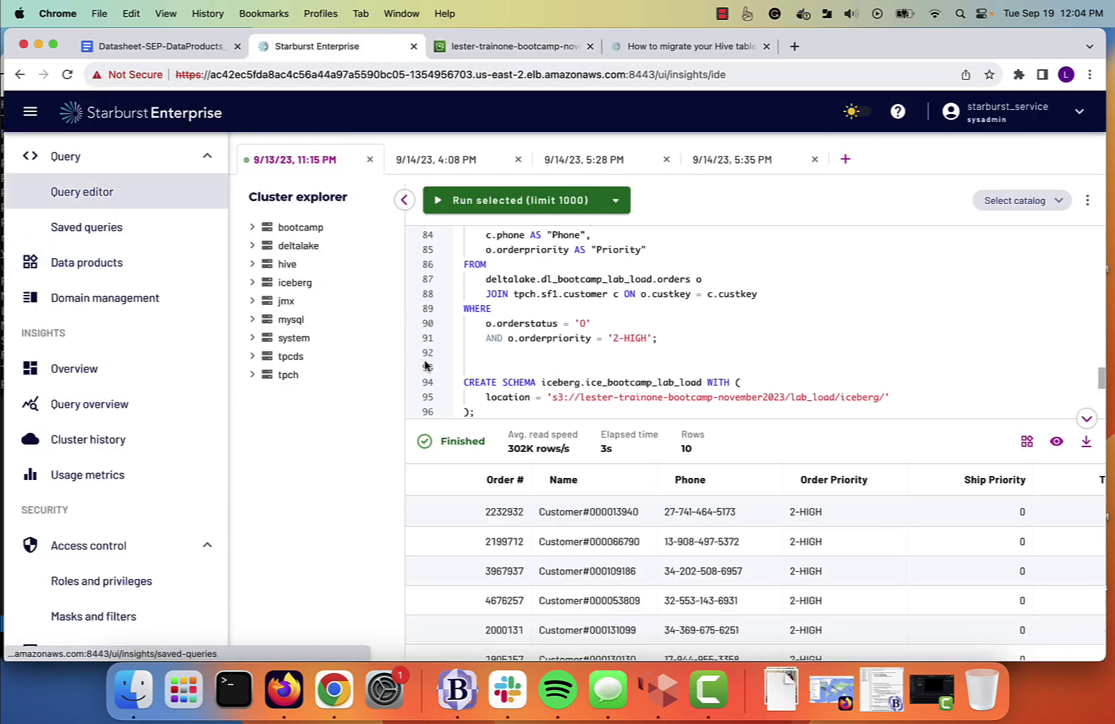
pyautogui.click(260, 268)
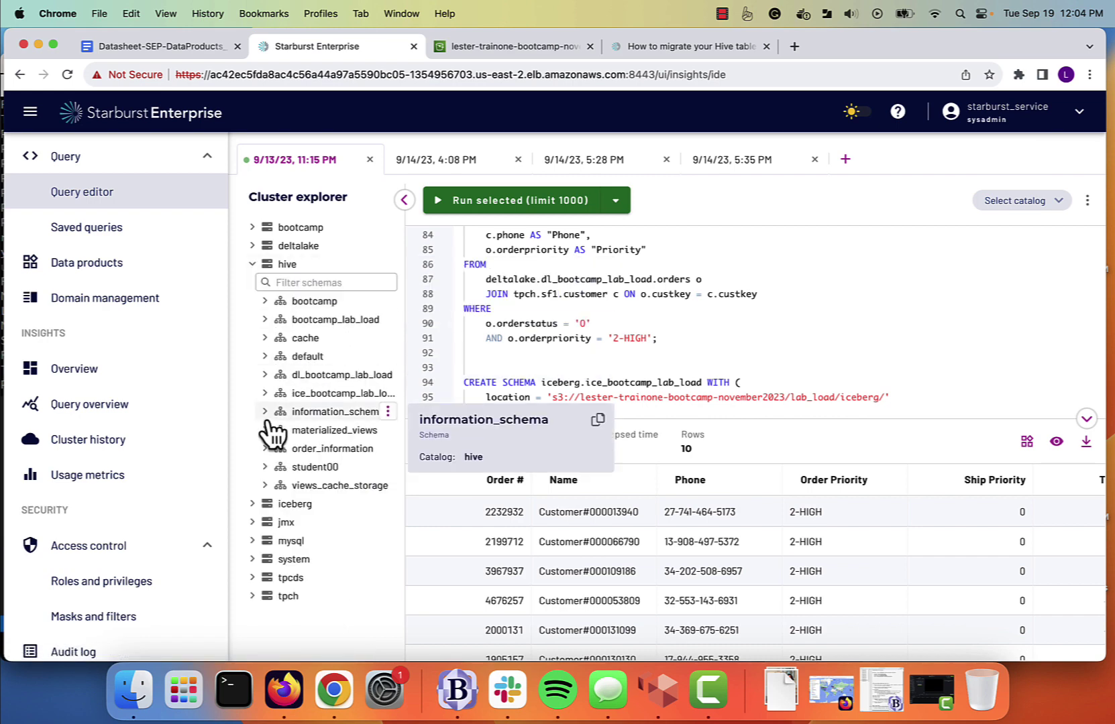
pyautogui.click(265, 487)
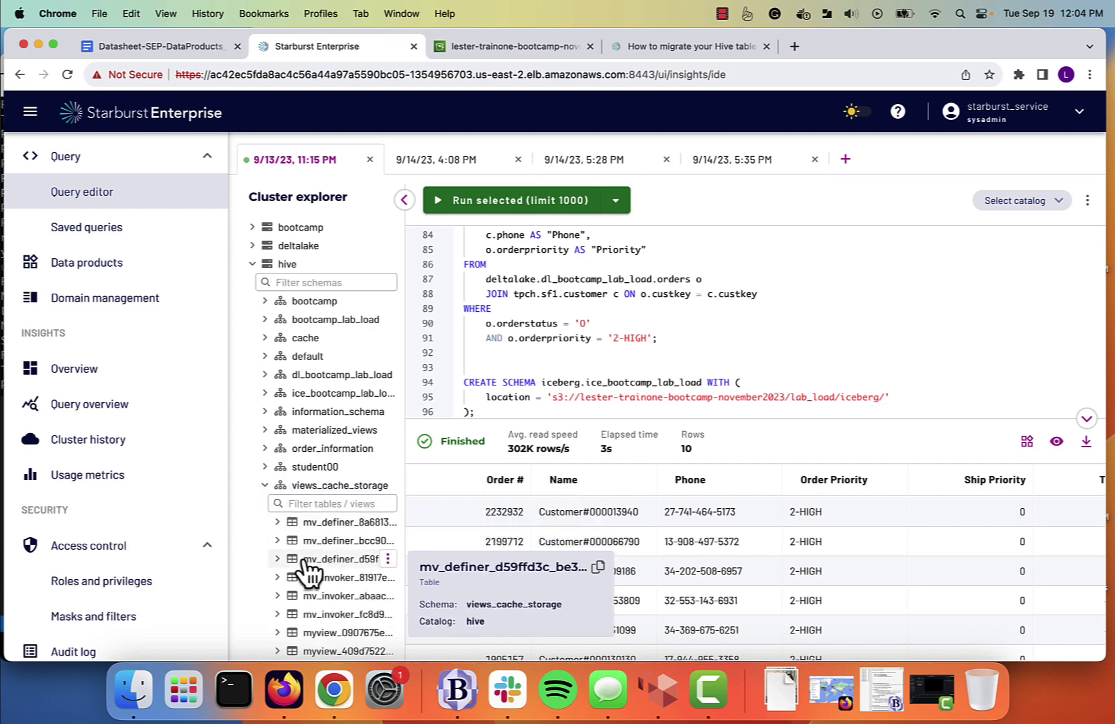
pyautogui.scroll(-4, 343, 566)
pyautogui.scroll(-1, 342, 561)
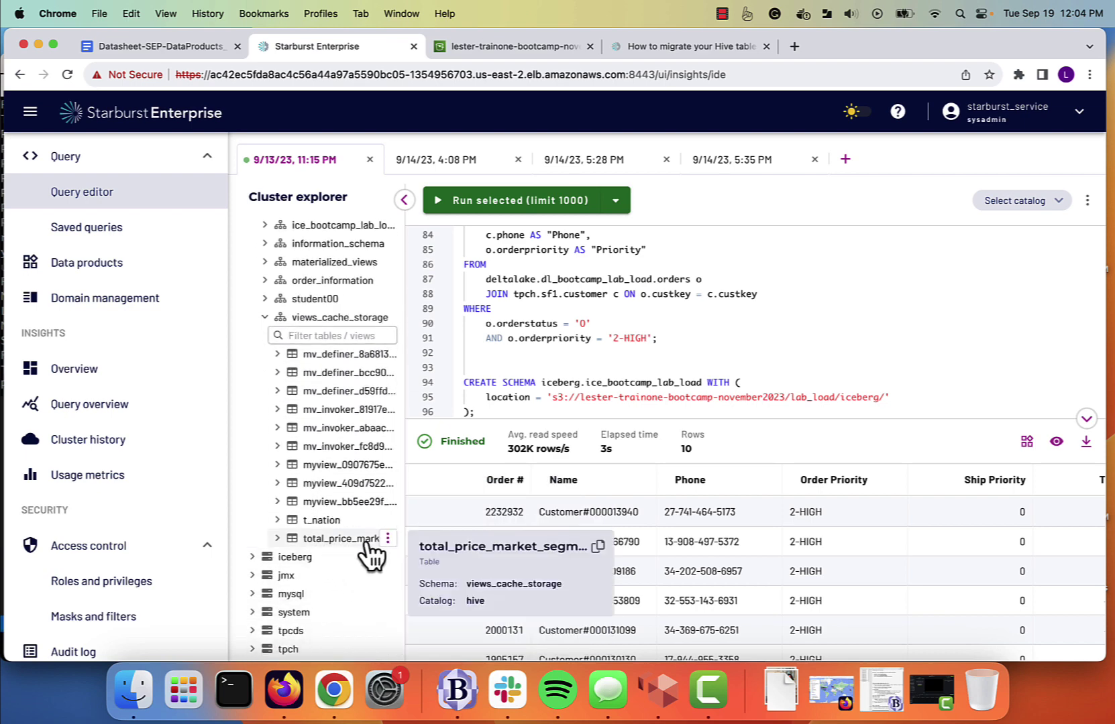
pyautogui.scroll(5, 345, 536)
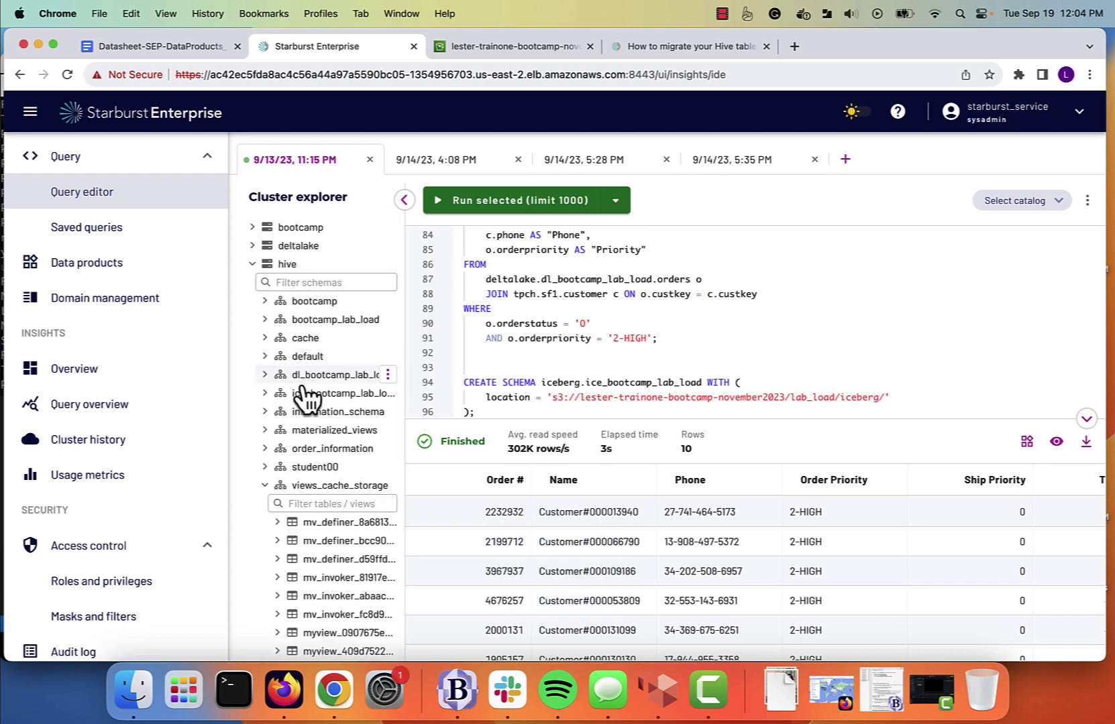
pyautogui.click(264, 485)
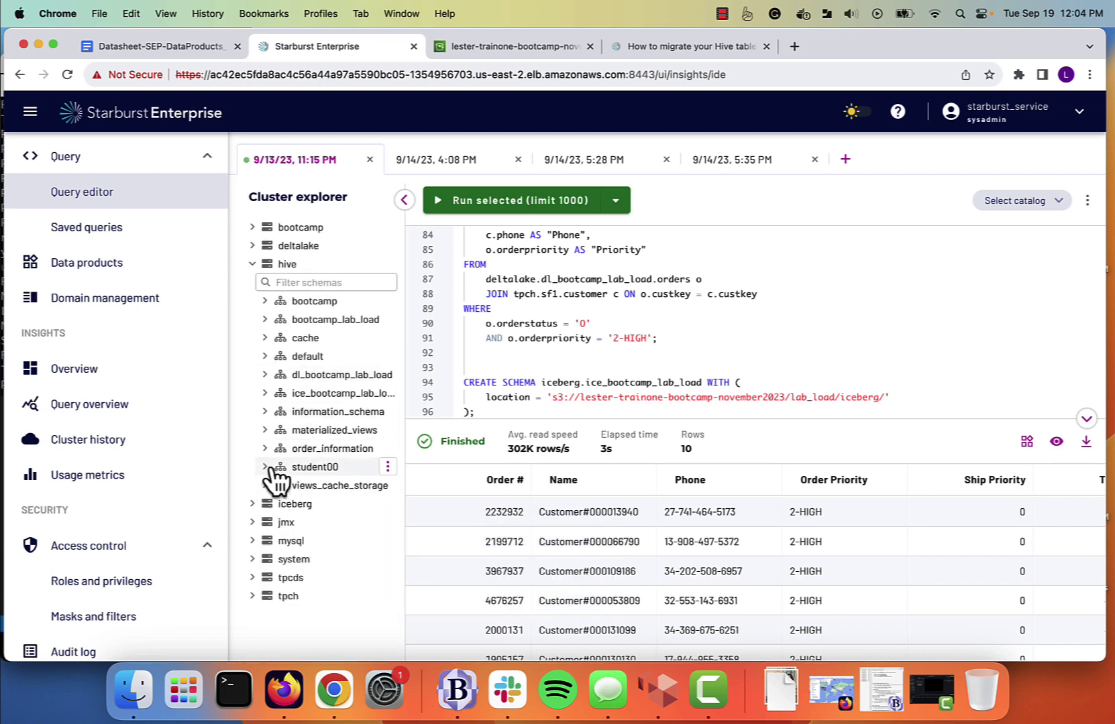
pyautogui.click(268, 467)
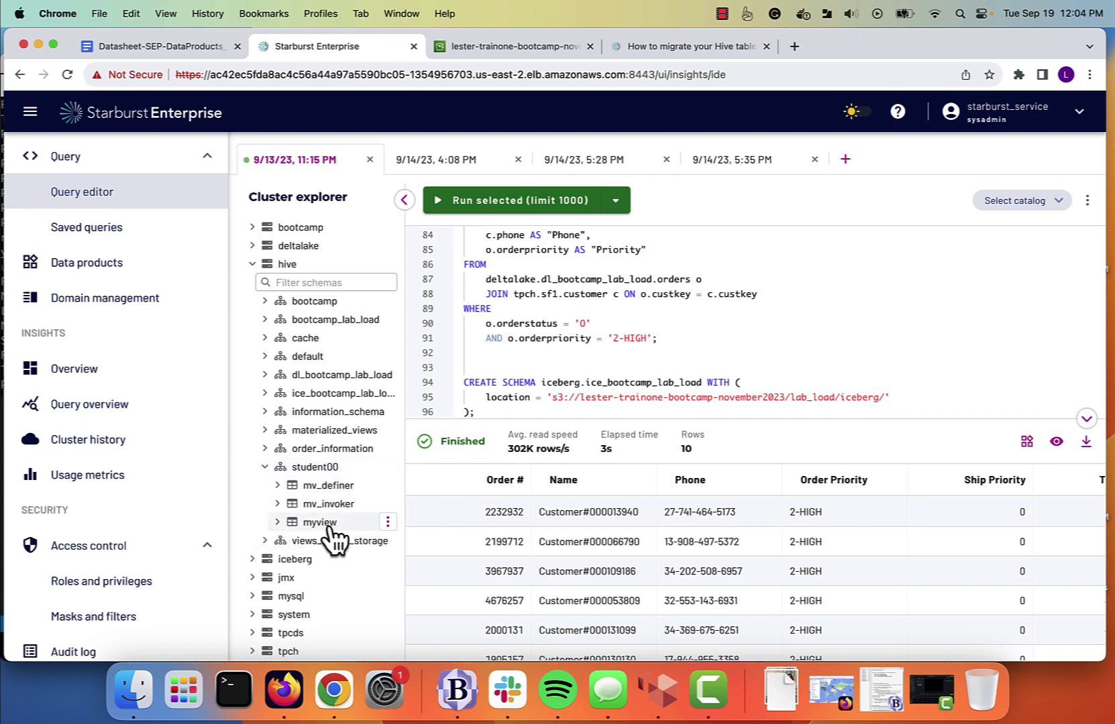
pyautogui.click(265, 467)
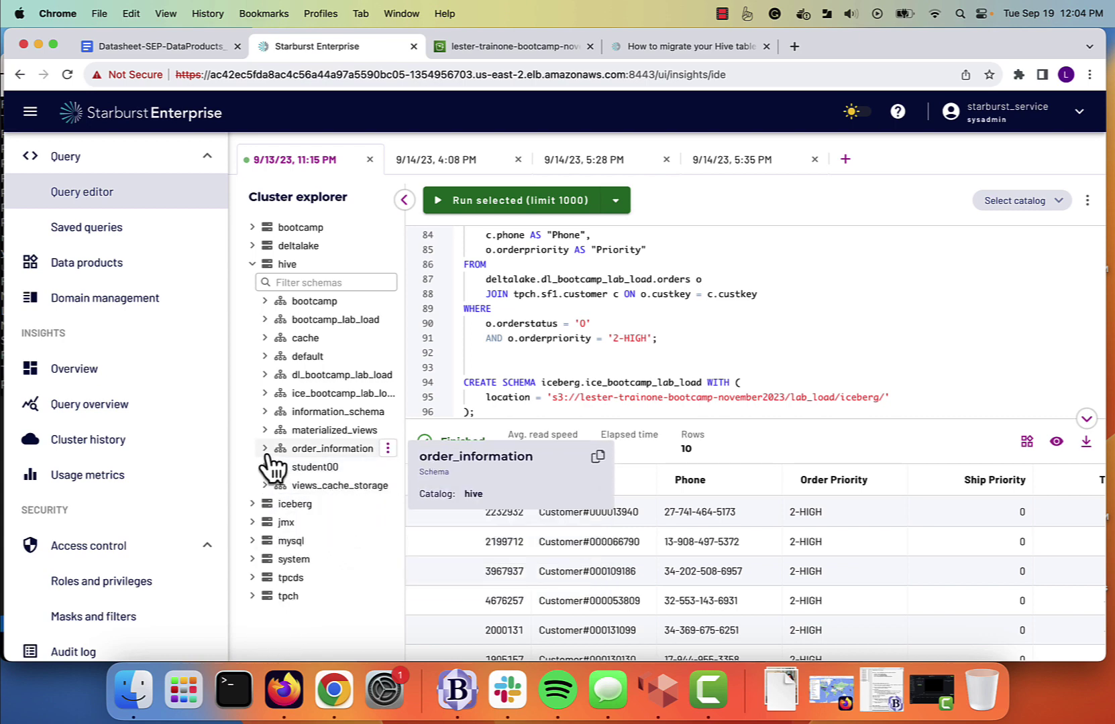
pyautogui.click(265, 449)
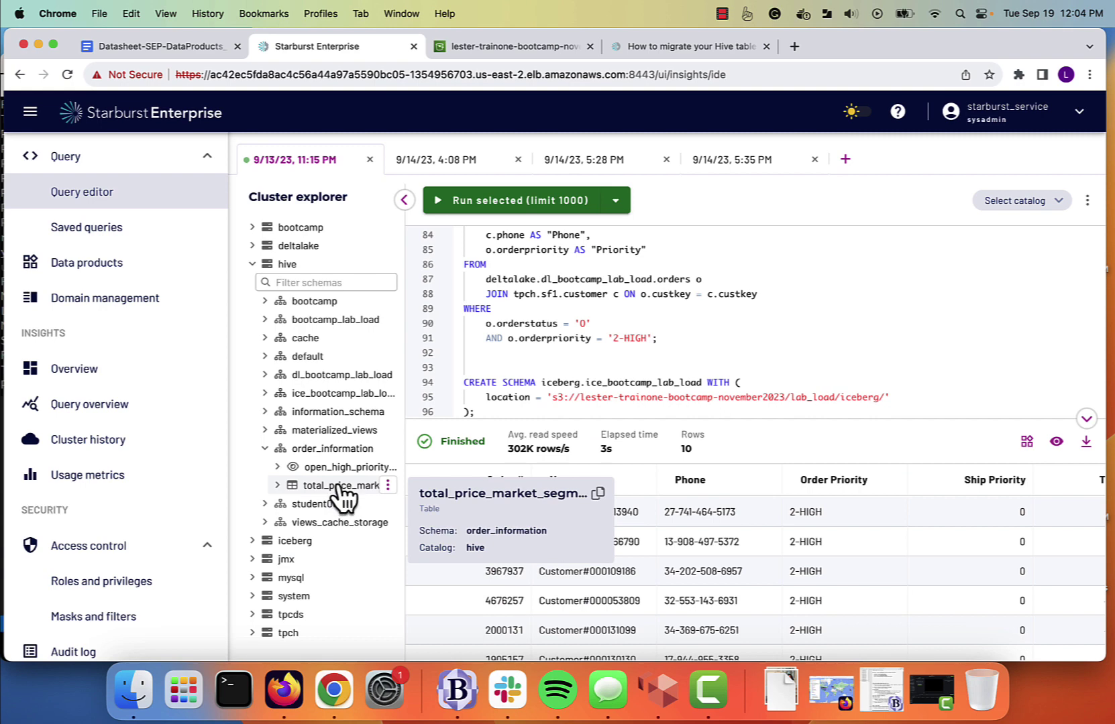
# Run SELECT * FROM total_price_market_segment_order_status, returning 10 rows of segment totals.
pyautogui.click(387, 485)
pyautogui.click(308, 540)
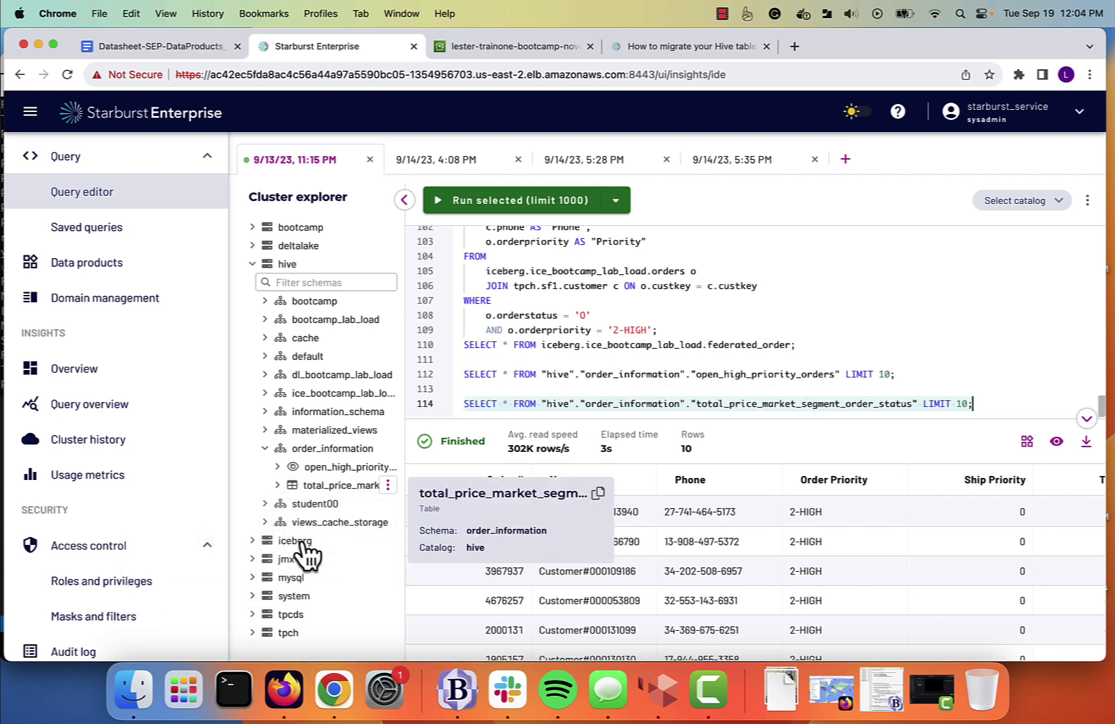
pyautogui.click(575, 210)
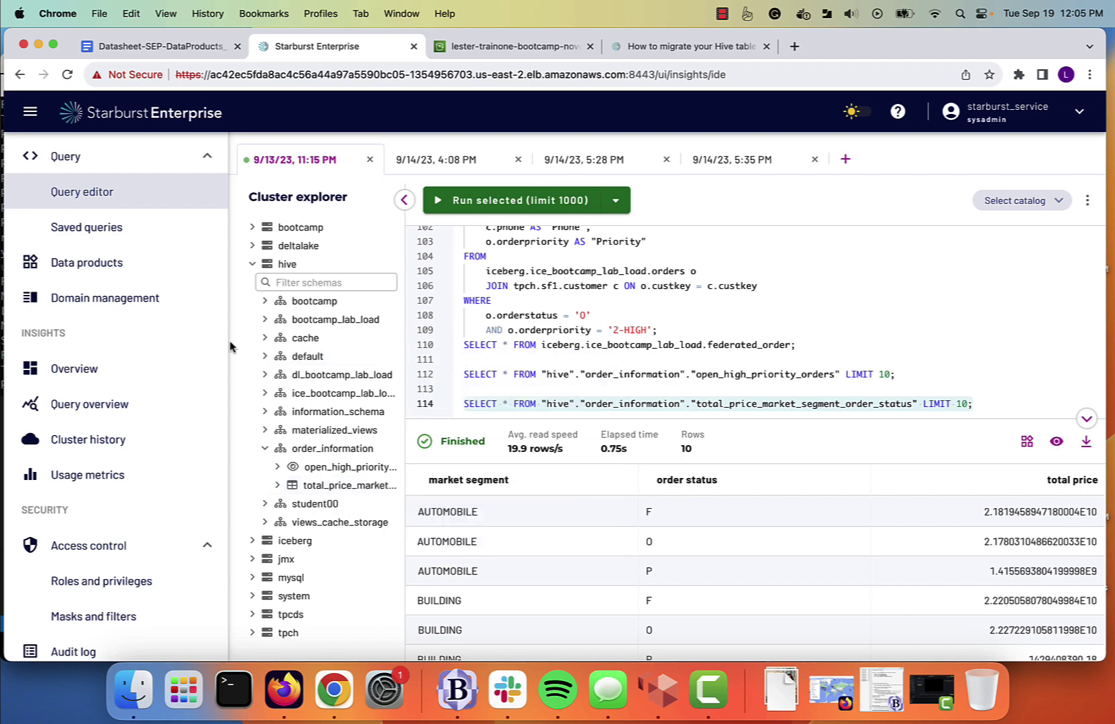
pyautogui.click(121, 270)
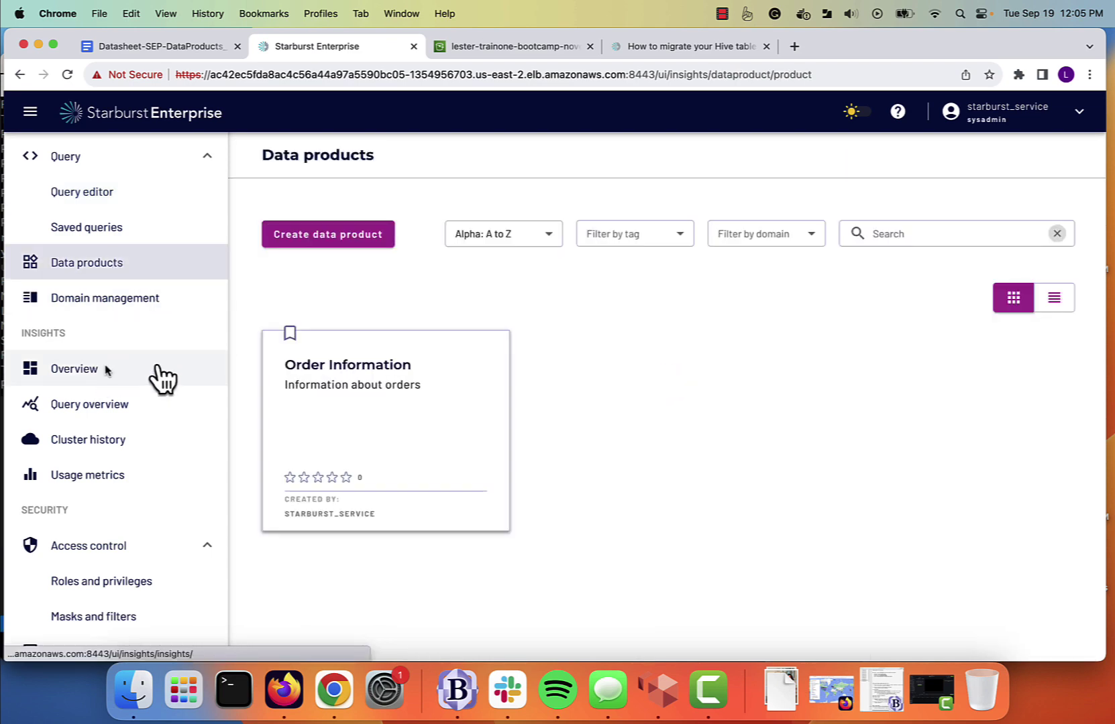
# Open the Order Information data product and expand open_high_priority_orders to show its six columns.
pyautogui.click(348, 397)
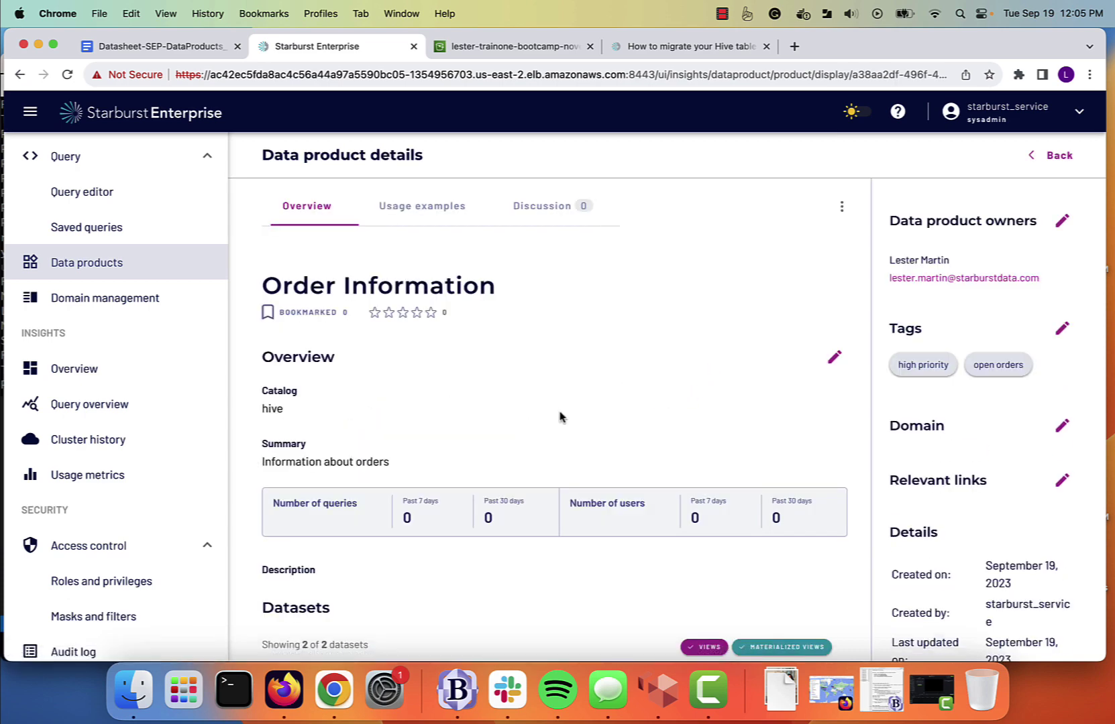
pyautogui.scroll(-5, 604, 460)
pyautogui.scroll(5, 438, 460)
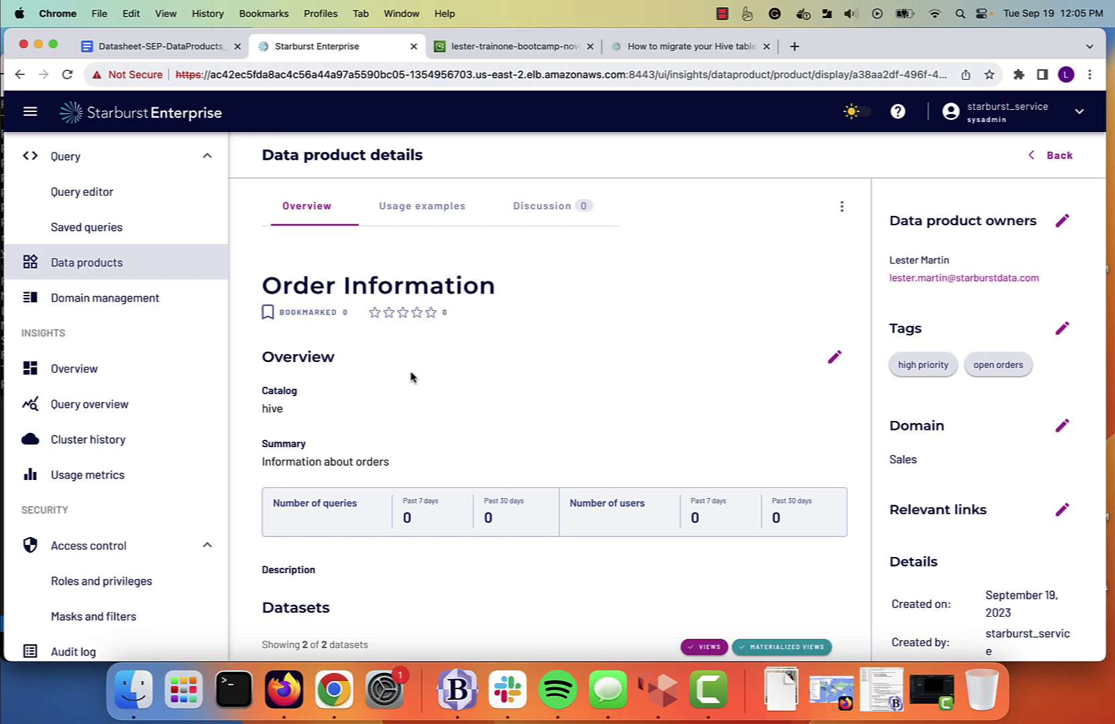
pyautogui.scroll(-2, 494, 401)
pyautogui.scroll(-2, 494, 401)
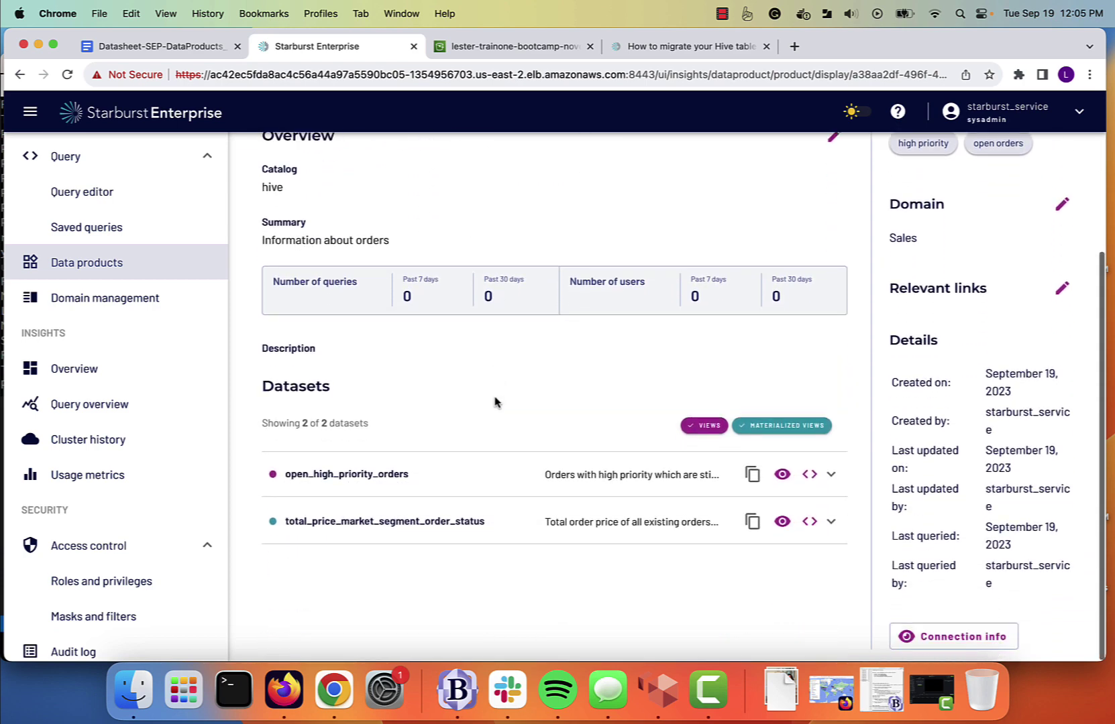
pyautogui.click(831, 476)
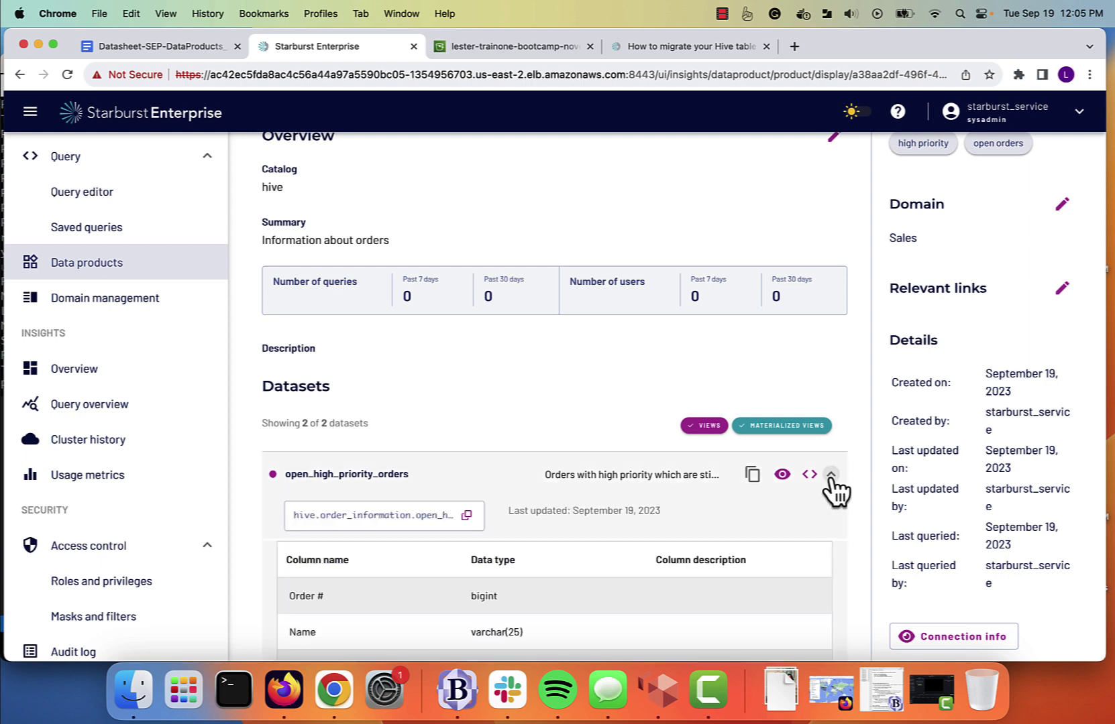
pyautogui.scroll(-3, 563, 388)
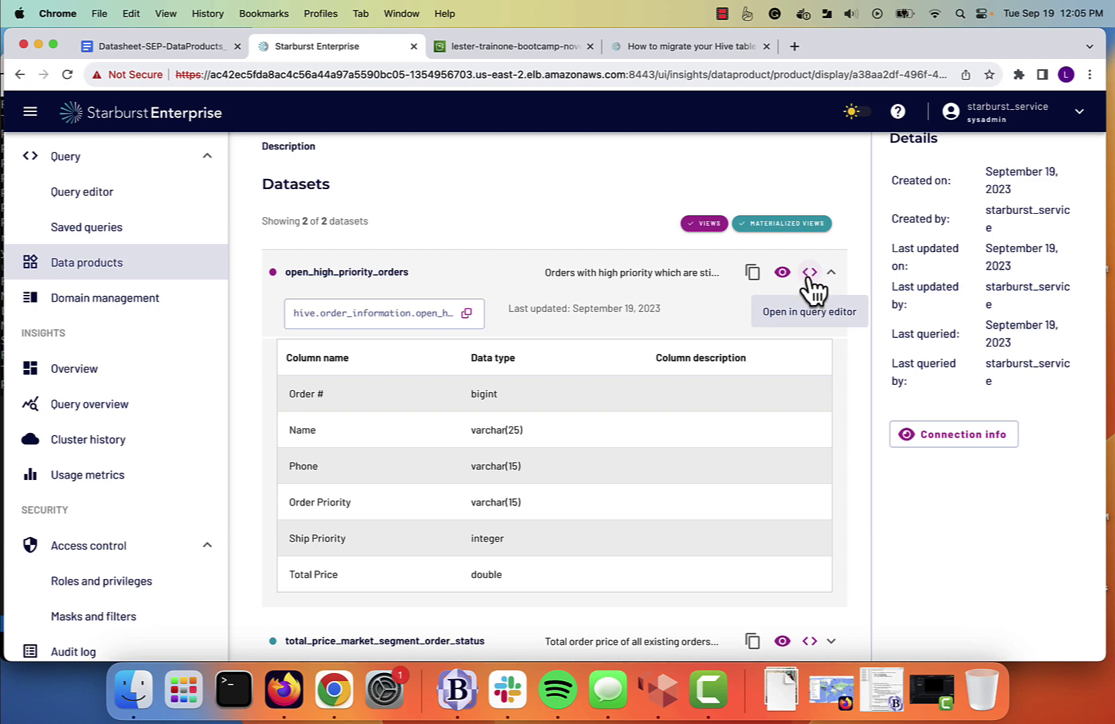
# Query open_high_priority_orders in a new editor tab, returning 10 rows of 2-HIGH orders.
pyautogui.click(809, 272)
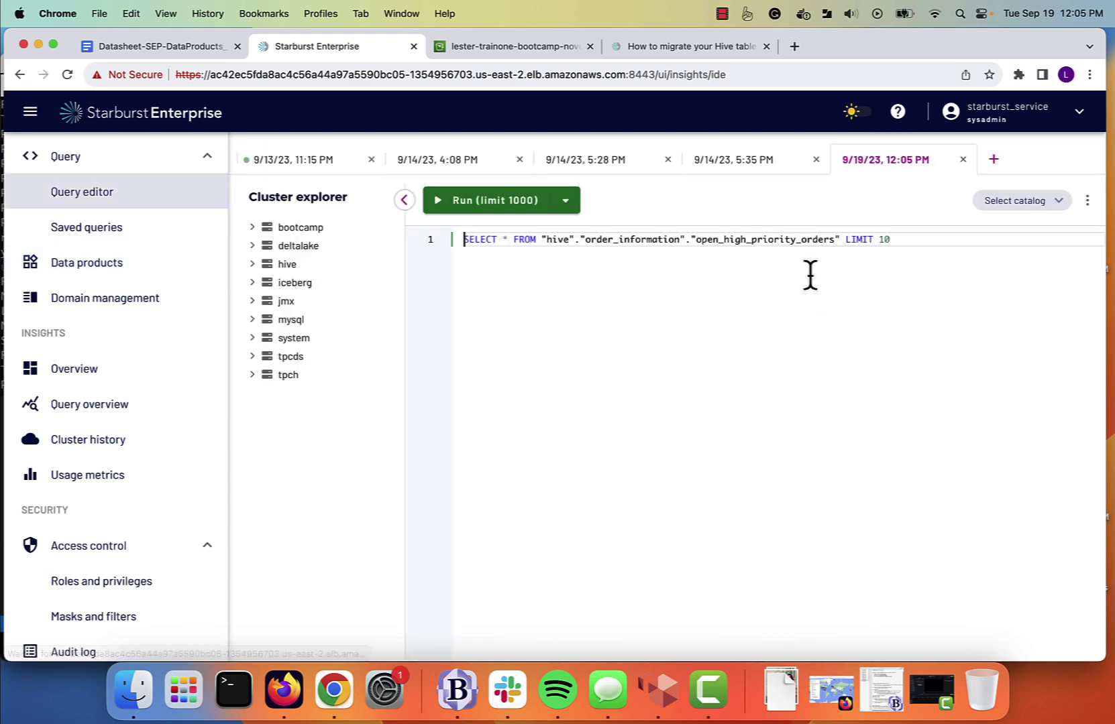
pyautogui.press('super+Return')
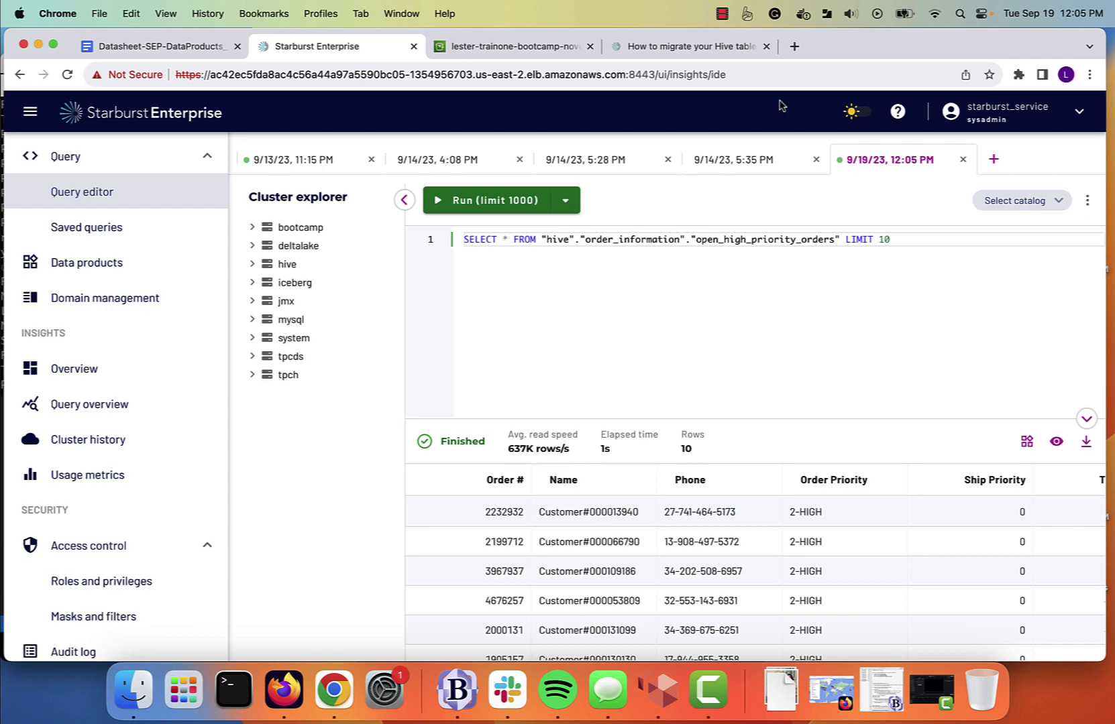
pyautogui.click(722, 14)
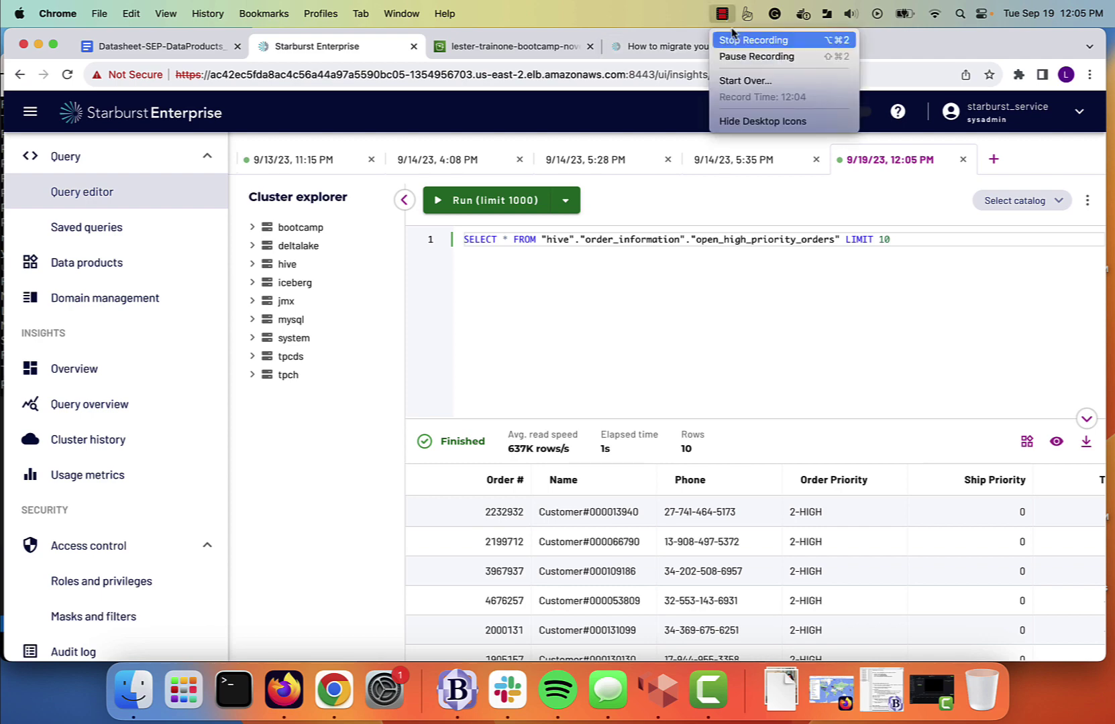